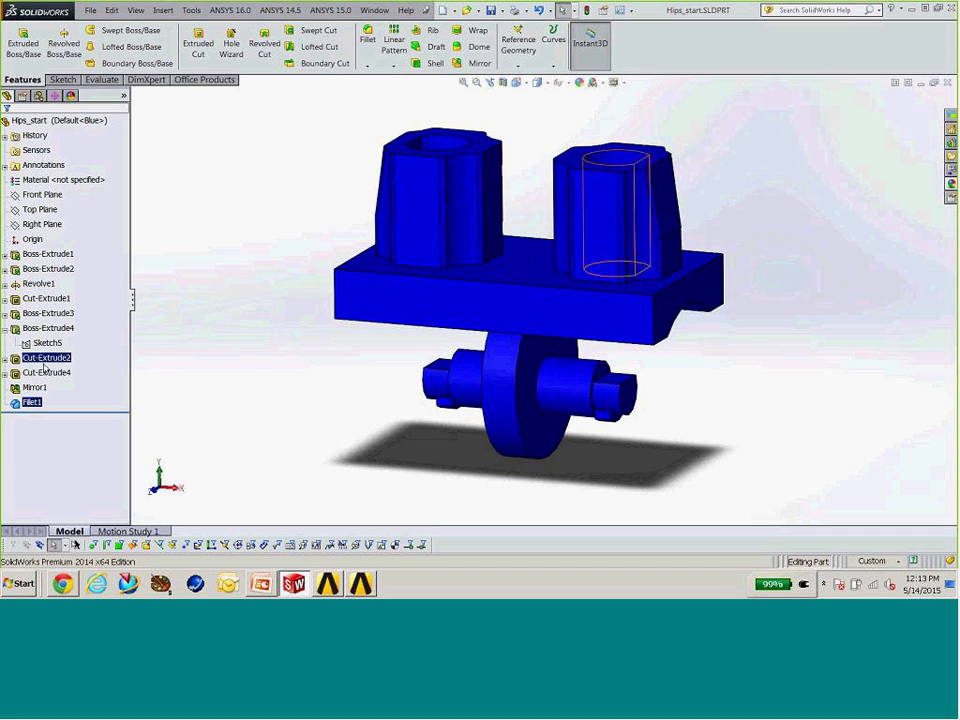
Open the profile sketch Sketch5 of Boss-Extrude4 for editing.
left_click(40, 329)
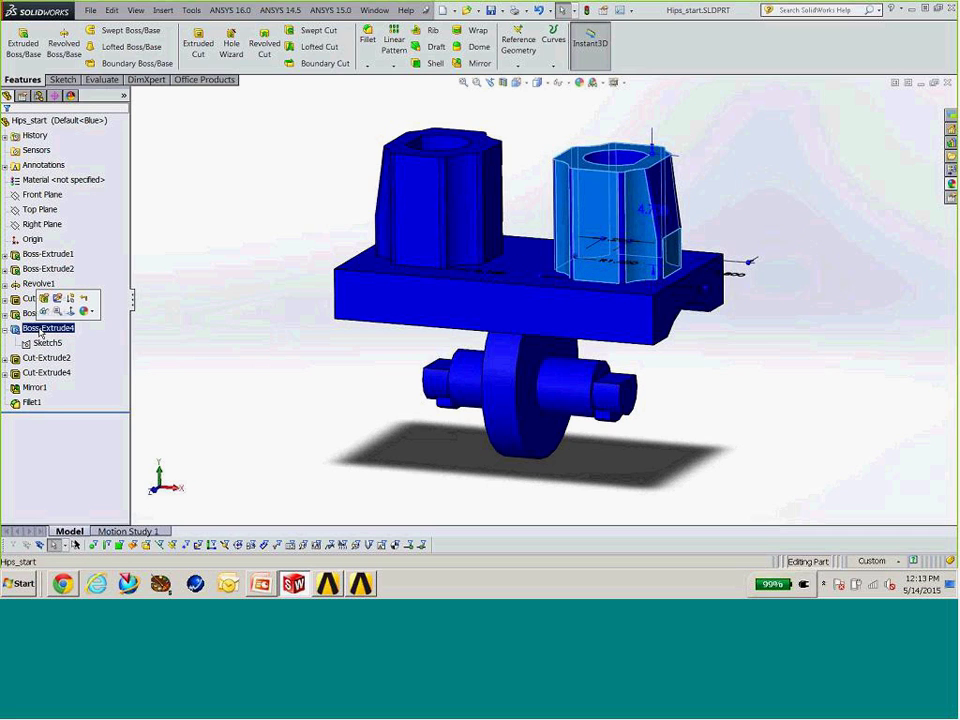
left_click(45, 343)
mouse_move(396, 306)
middle_mouse_down()
mouse_move(398, 420)
mouse_move(439, 484)
mouse_move(411, 523)
mouse_move(405, 514)
middle_mouse_up()
scroll(407, 508, "up", 4)
scroll(407, 508, "down", 4)
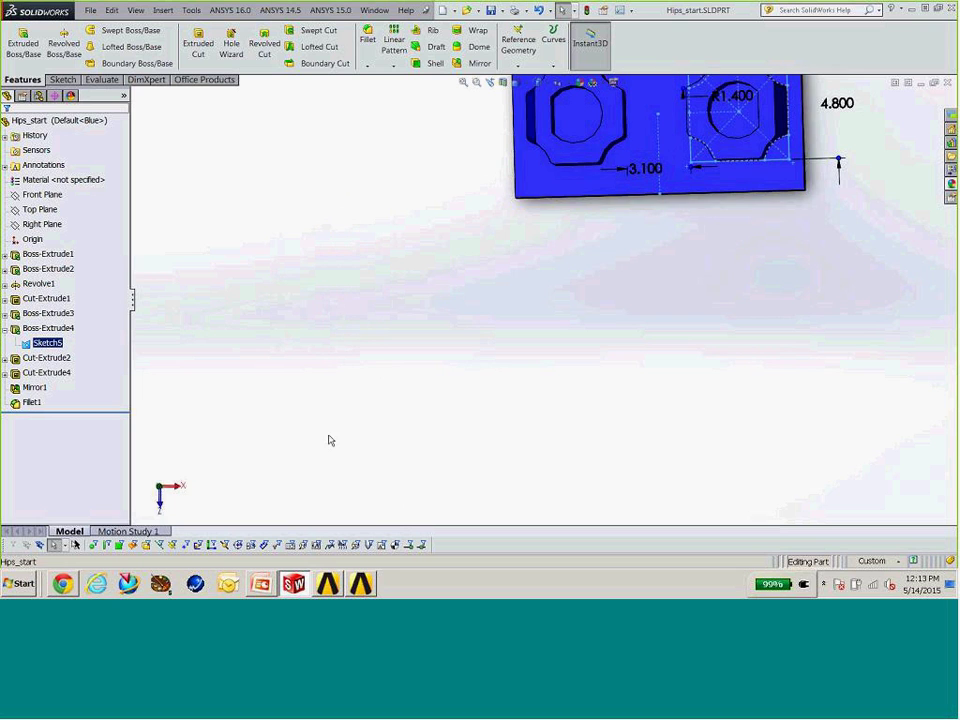
middle_click_drag(663, 202, 573, 441, "ctrl")
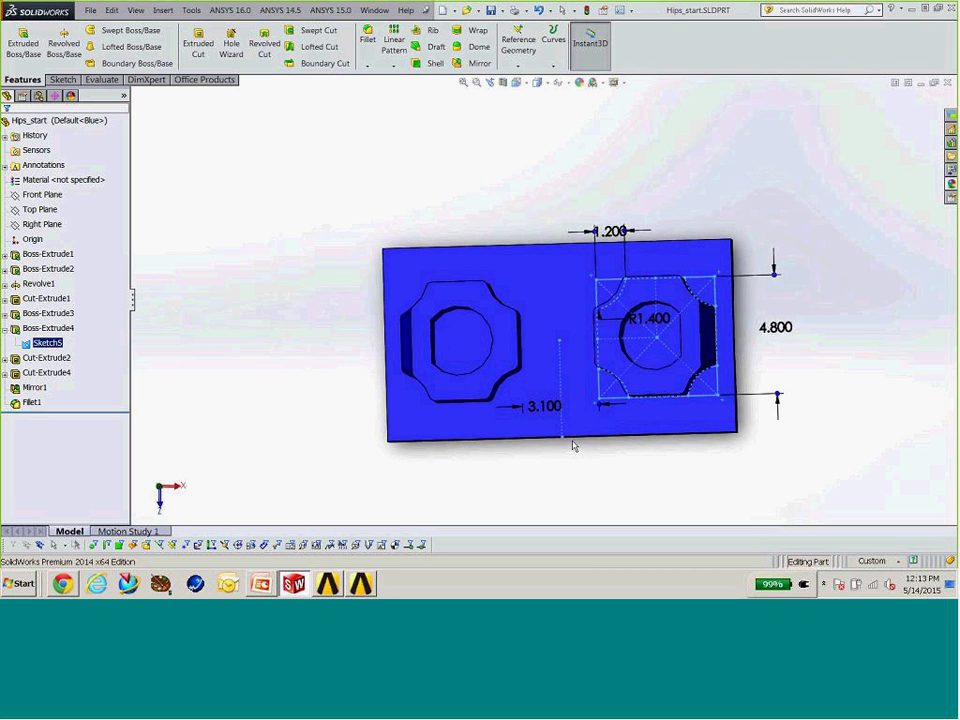
scroll(566, 444, "up", 1)
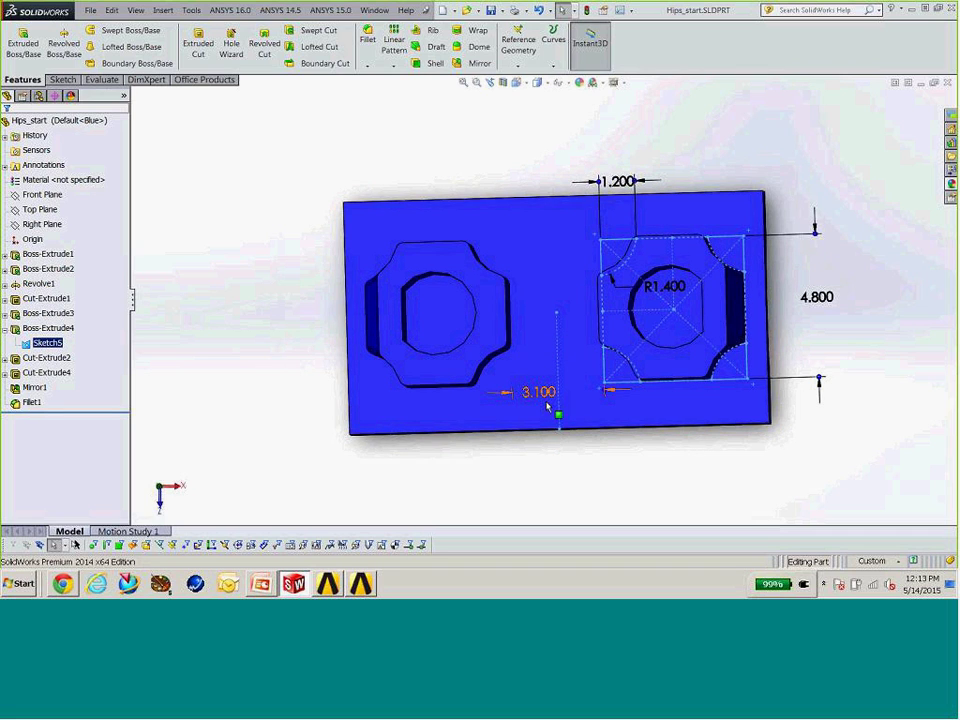
right_click(55, 346)
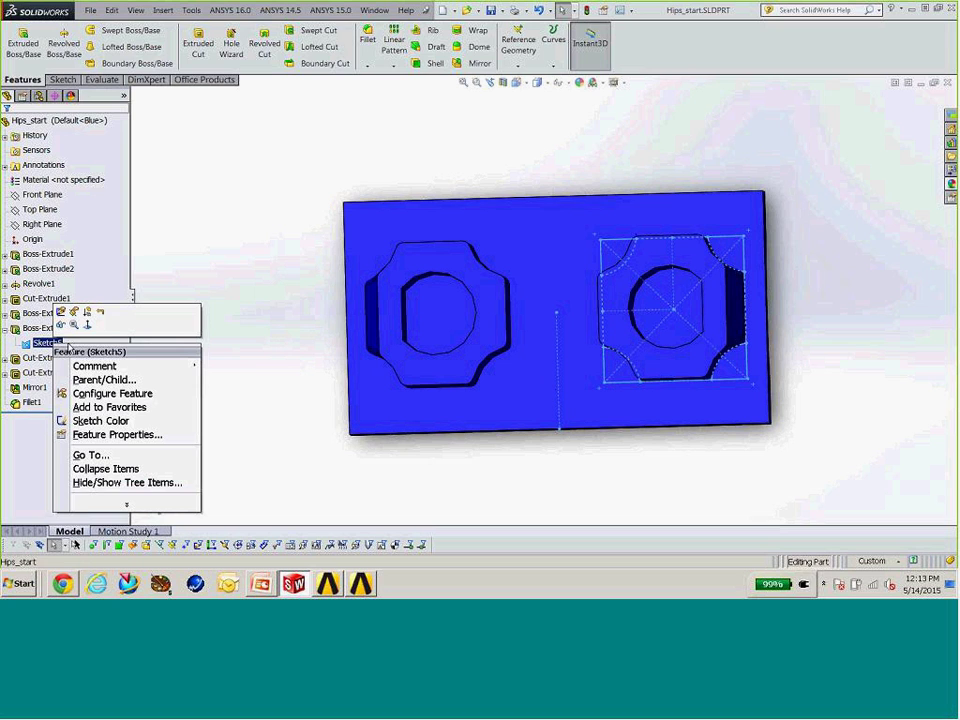
left_click(64, 312)
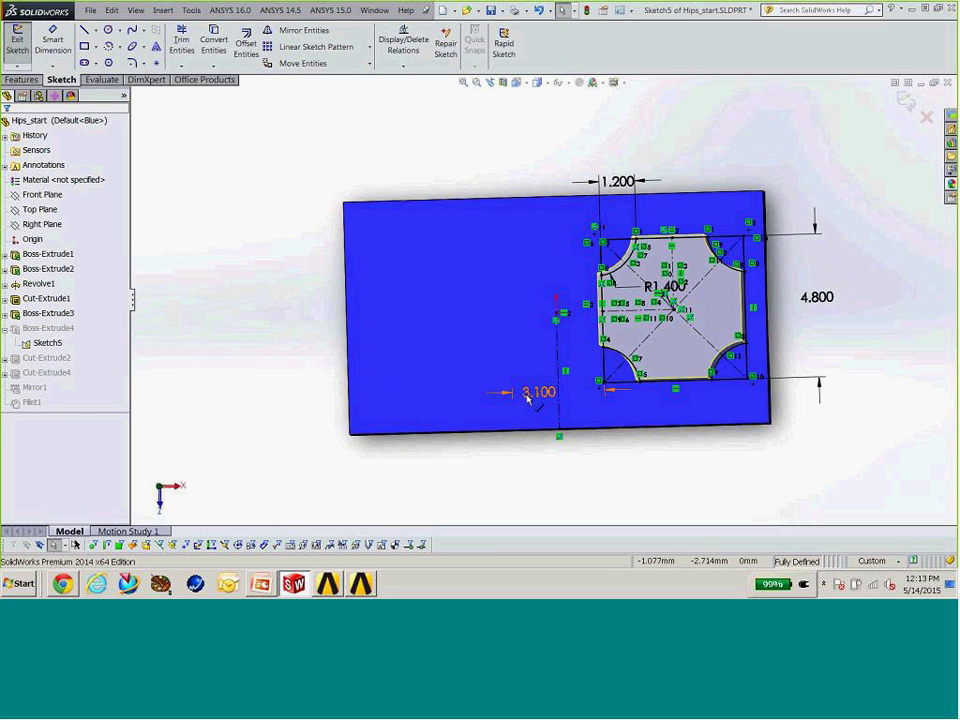
Rename the 3.100 mm spacing dimension in the boss sketch to MP_boss_offset.
double_click(512, 390)
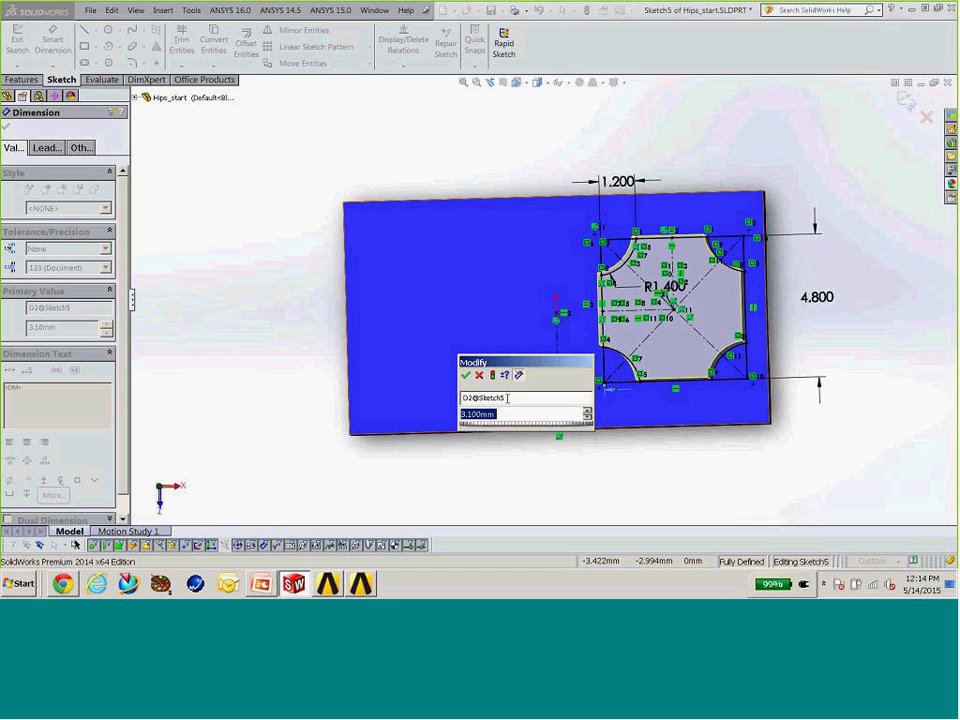
double_click(507, 398)
type("D2")
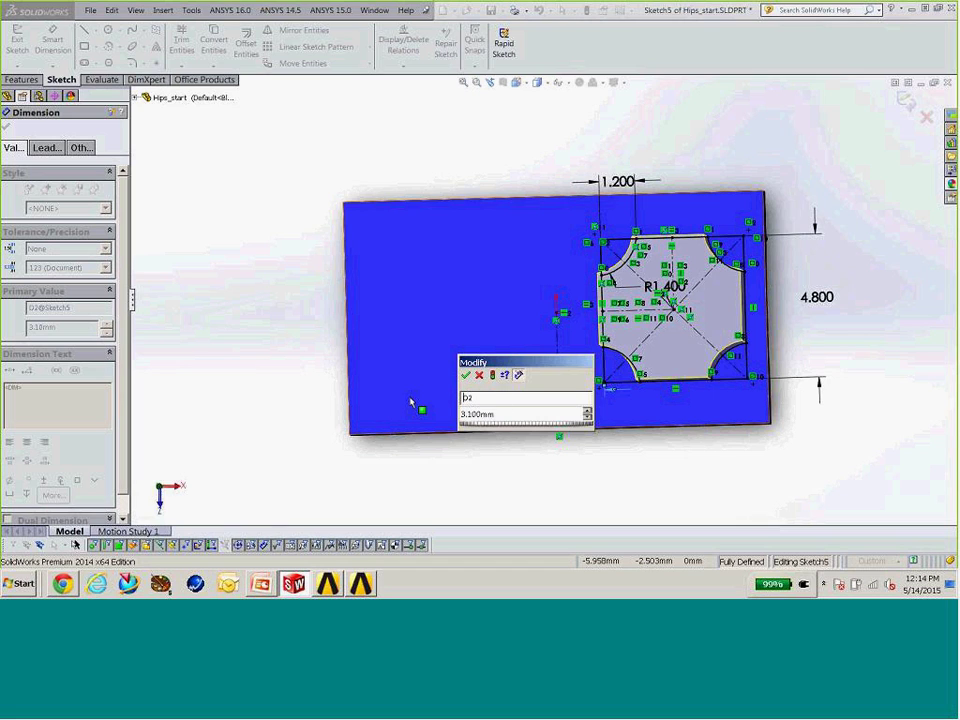
left_click_drag(478, 398, 426, 403)
type("MP")
type("_boss_offset")
key("Tab")
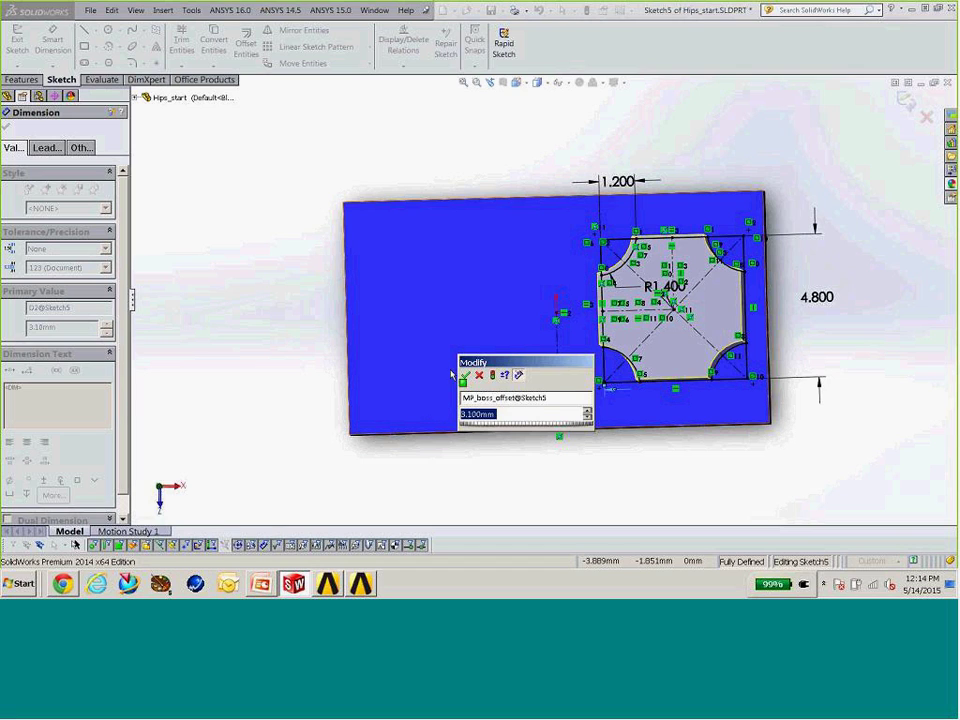
left_click(466, 379)
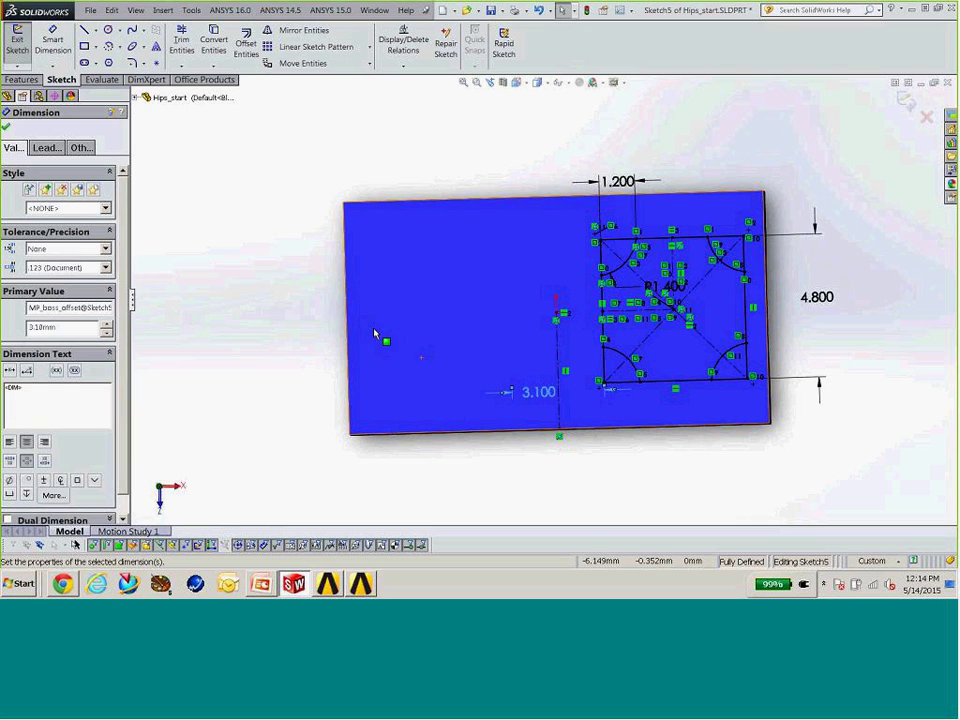
Rename the 4.800 mm dimension of the boss profile to MP_boss_width and exit the sketch.
middle_click_drag(716, 346, 650, 300)
middle_click_drag(523, 422, 573, 394)
double_click(818, 280)
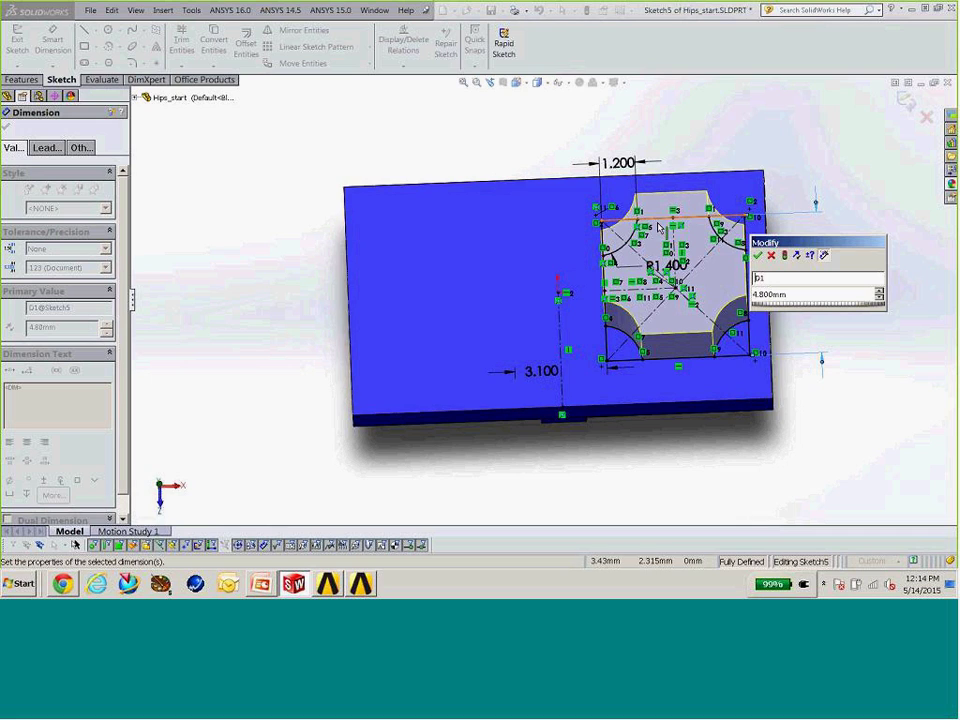
left_click_drag(769, 279, 728, 284)
type("MP")
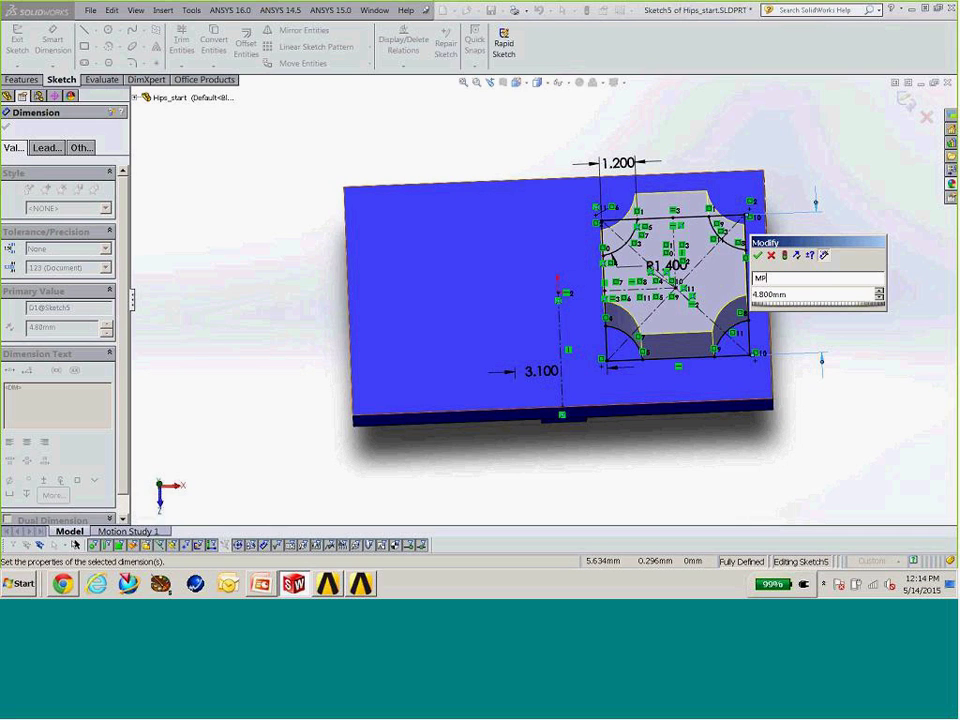
type("_boss_width")
key("Tab")
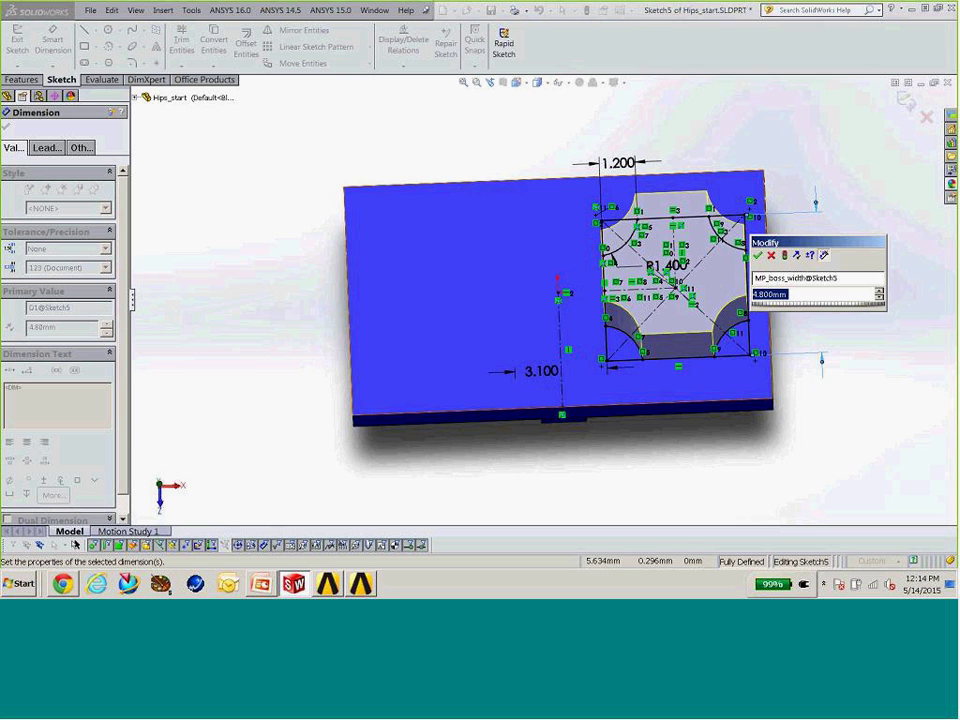
key("Return")
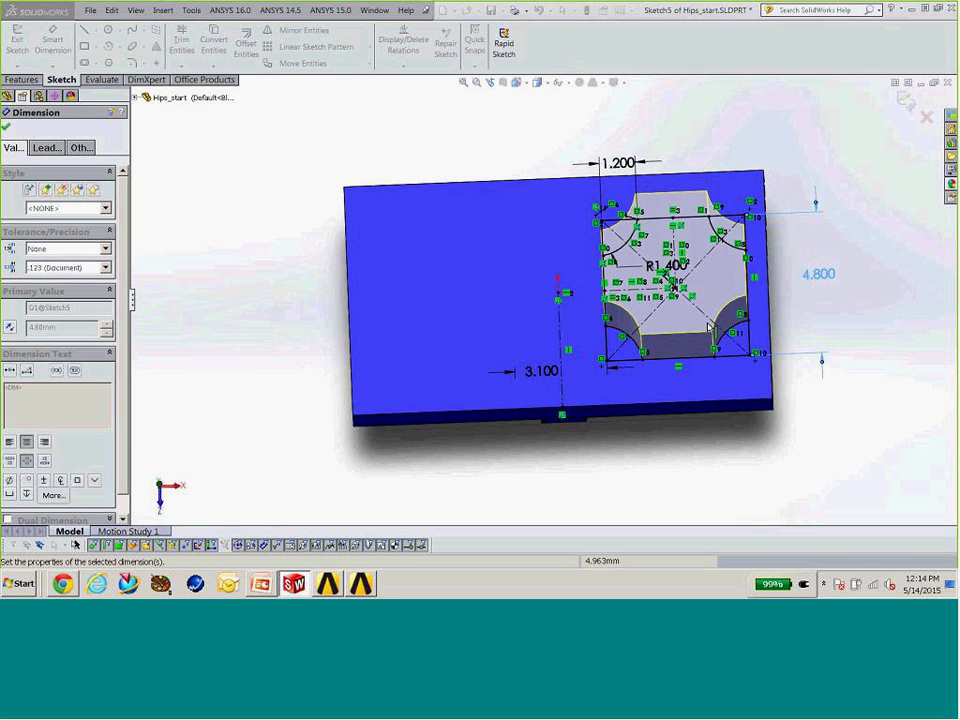
left_click(24, 46)
middle_click_drag(531, 349, 531, 311)
left_click(52, 326)
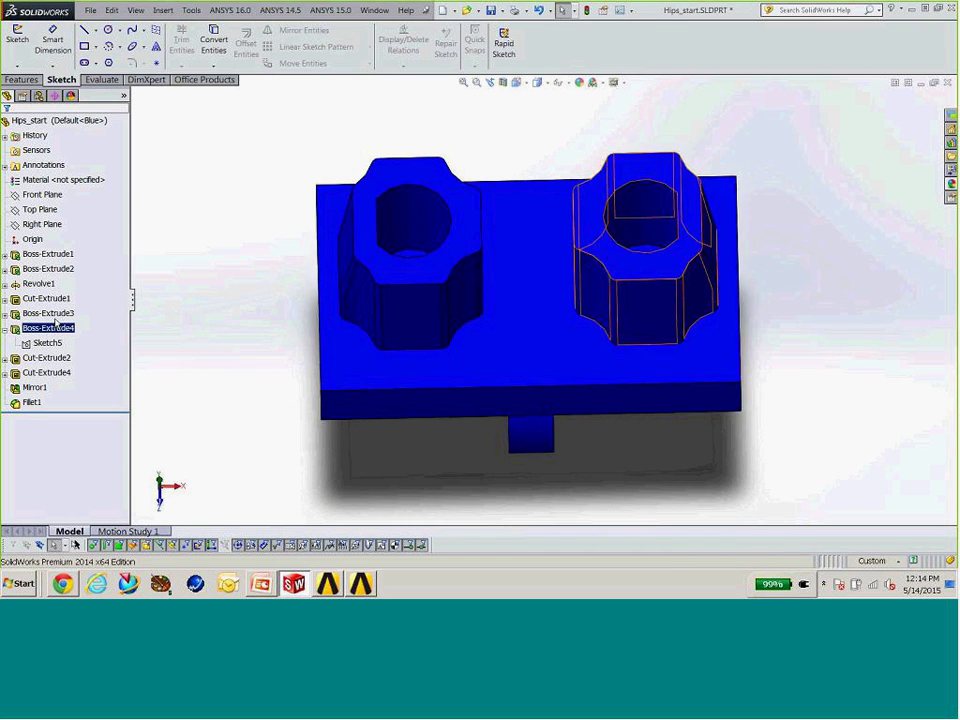
middle_click_drag(463, 363, 508, 283)
scroll(508, 283, "down", 2)
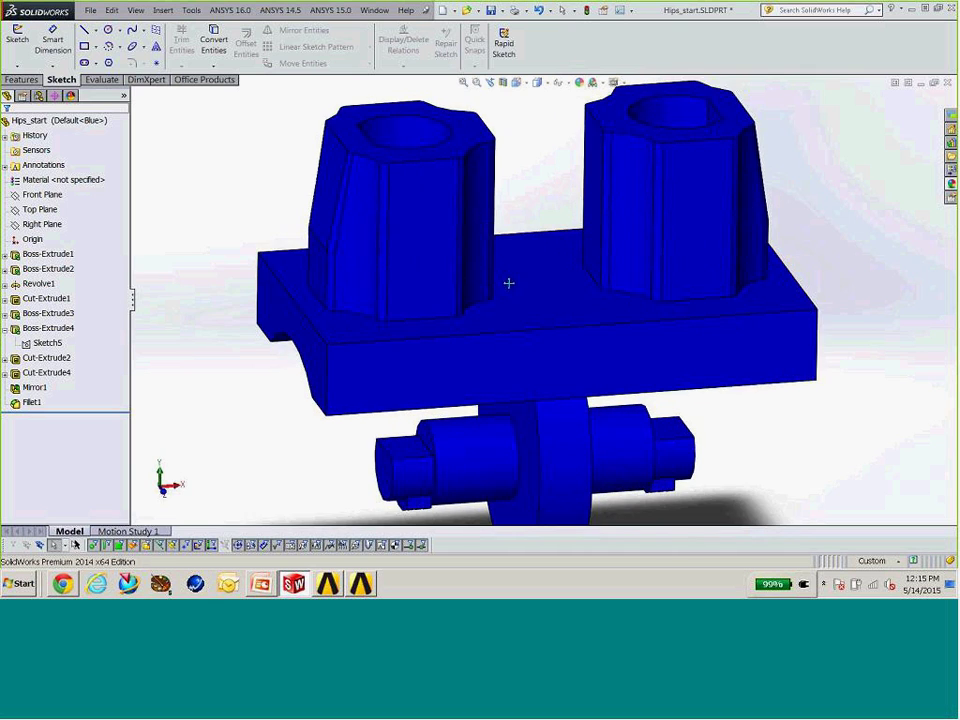
scroll(508, 284, "down", 3)
scroll(508, 290, "up", 5)
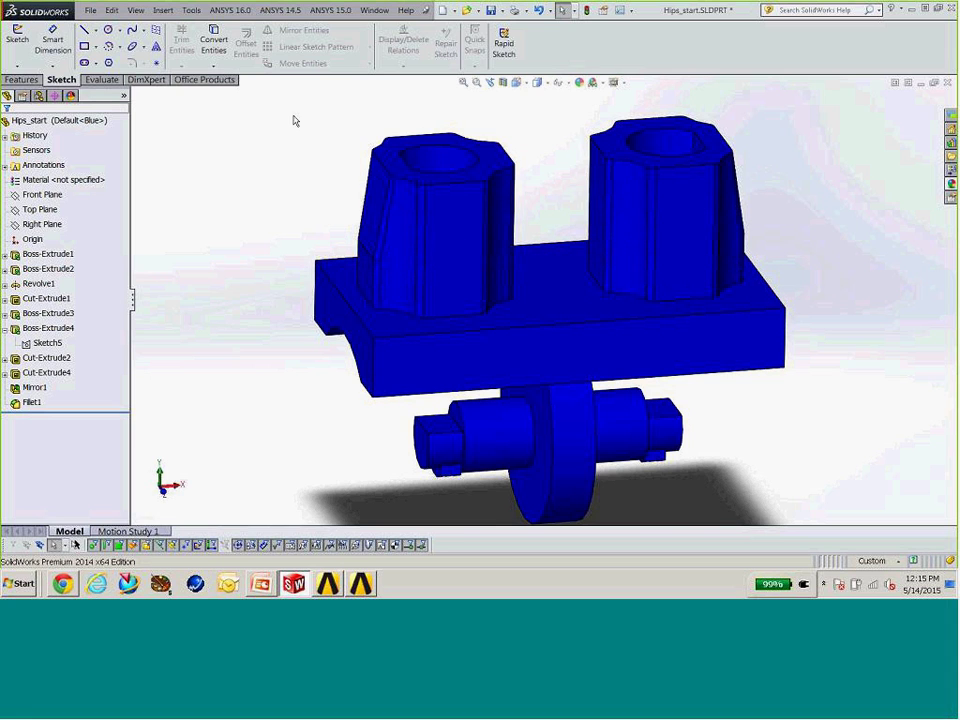
middle_click_drag(577, 324, 545, 305, "ctrl")
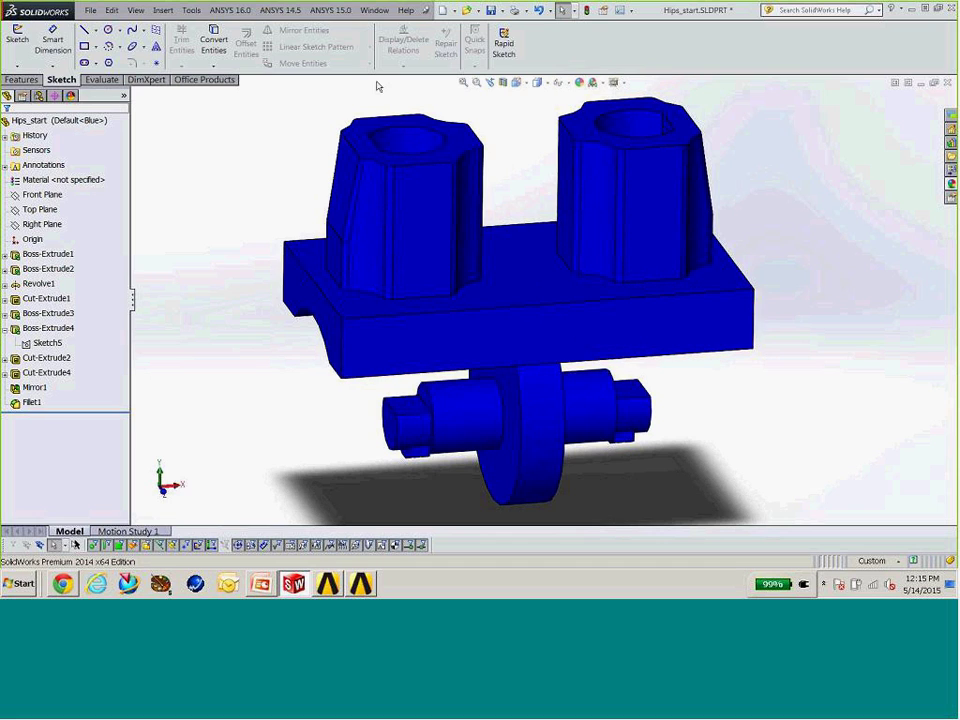
Create an ANSYS named selection called NS_boss_top from the plate's upper face, then close the Named Selection Manager.
left_click(232, 10)
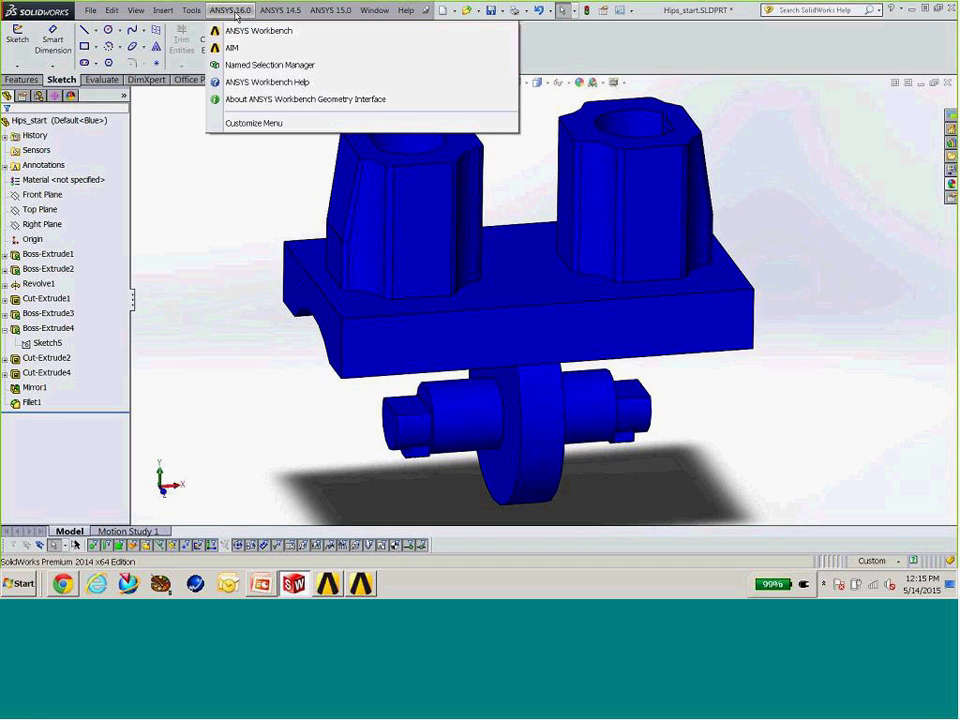
left_click(281, 70)
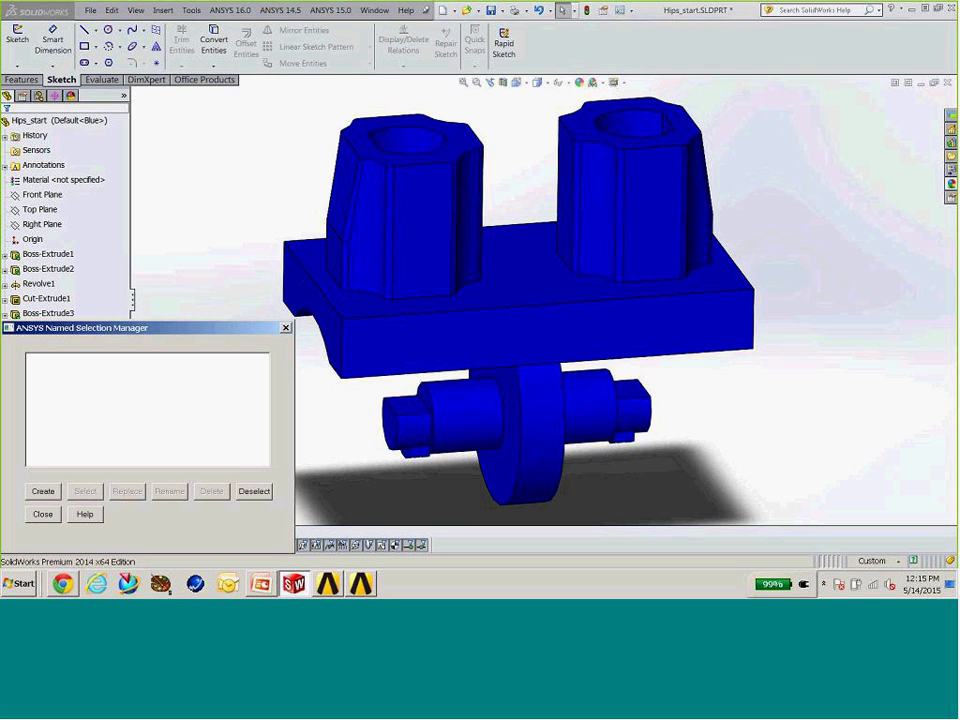
left_click(522, 287)
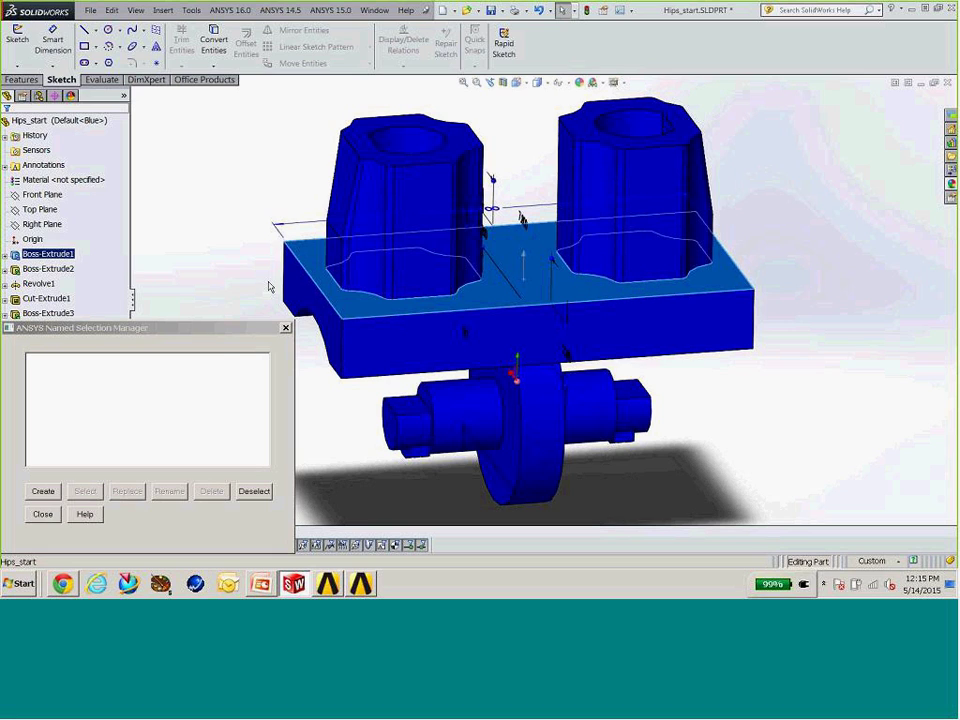
left_click(43, 491)
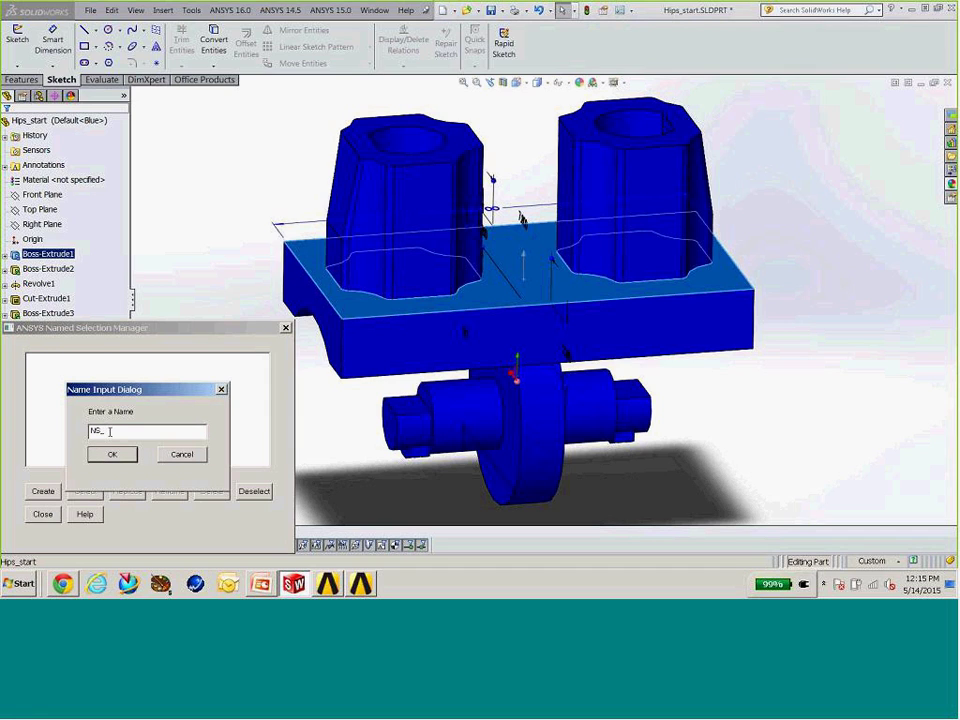
type("baoss")
key("BackSpace")
key("BackSpace")
key("BackSpace")
key("BackSpace")
type("oss_top")
key("Return")
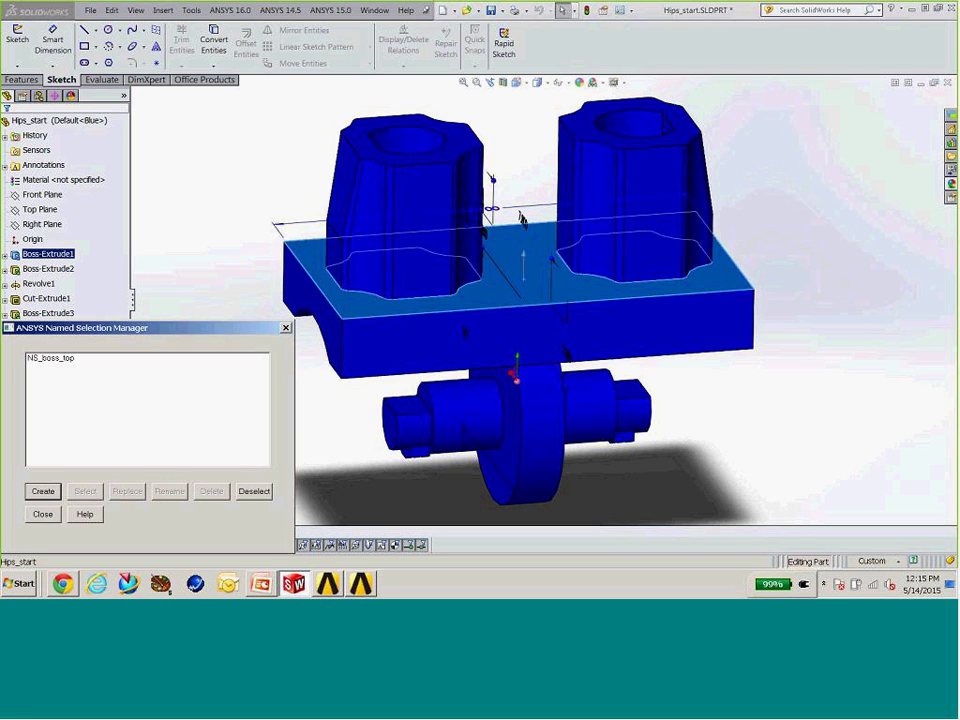
middle_click_drag(594, 197, 588, 235)
middle_click_drag(700, 172, 590, 175)
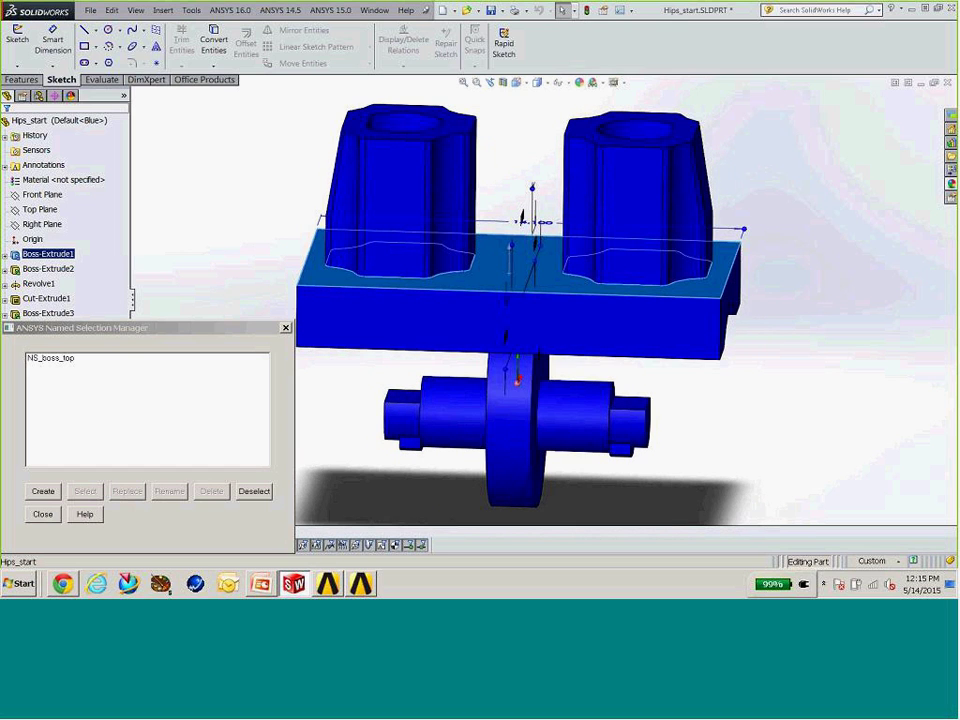
left_click(43, 520)
Send the hips part to a new ANSYS Workbench 16.0 project.
middle_click_drag(534, 364, 513, 363)
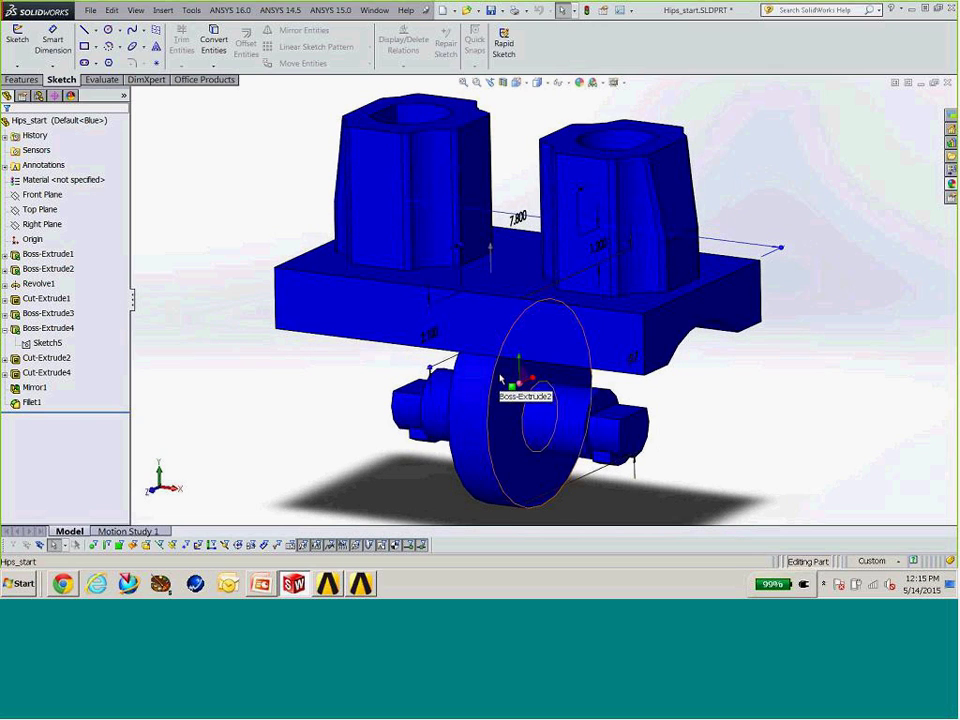
left_click(227, 11)
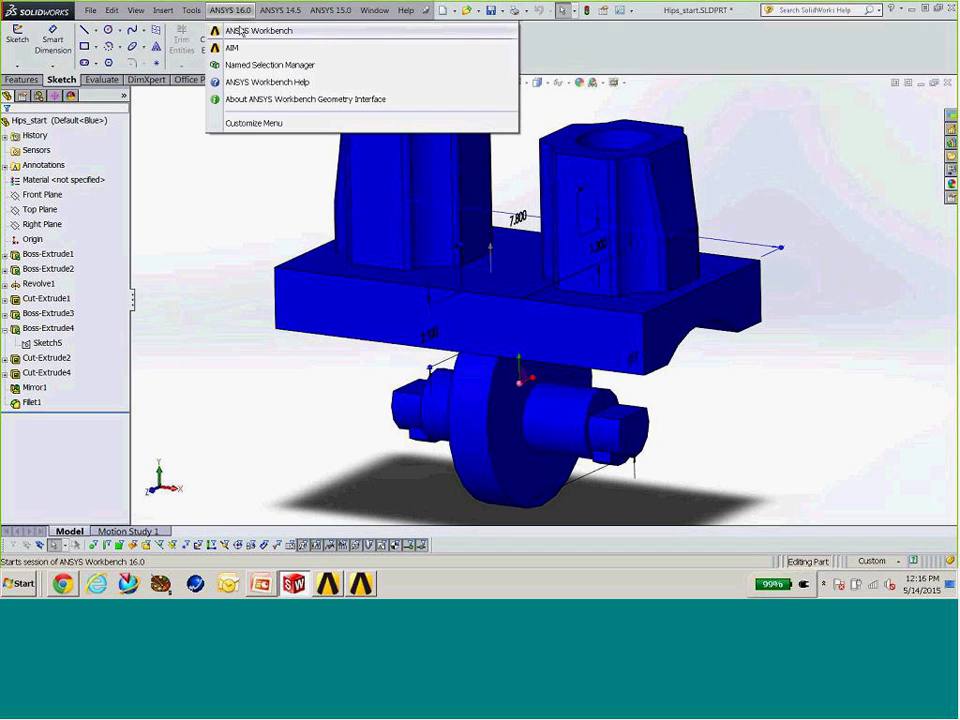
left_click(240, 31)
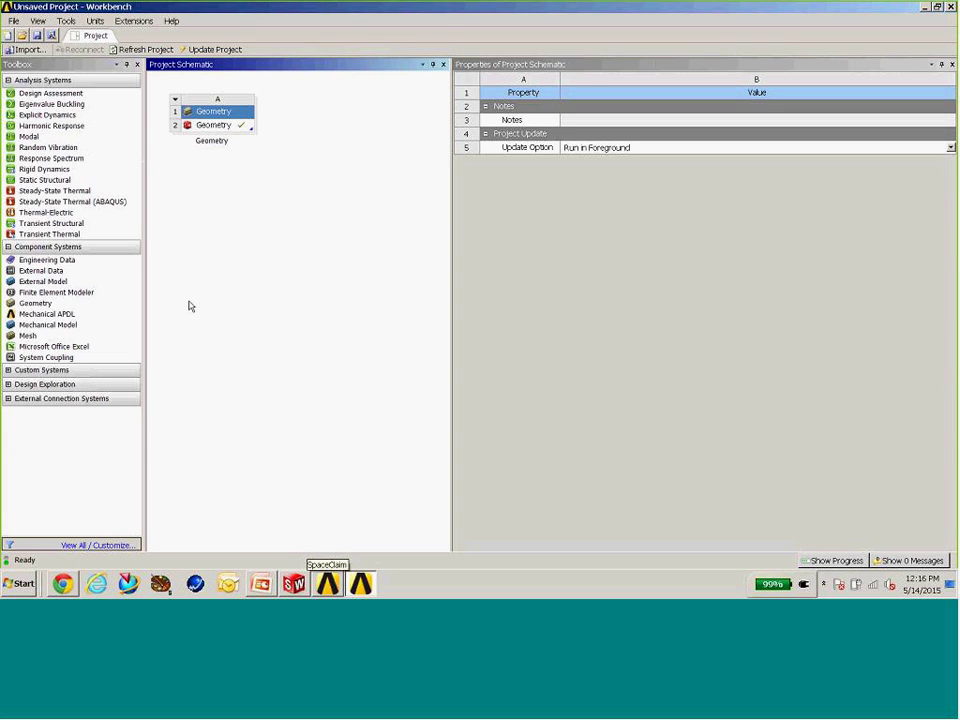
Add a Static Structural analysis system linked to the imported Geometry cell.
left_click(215, 130)
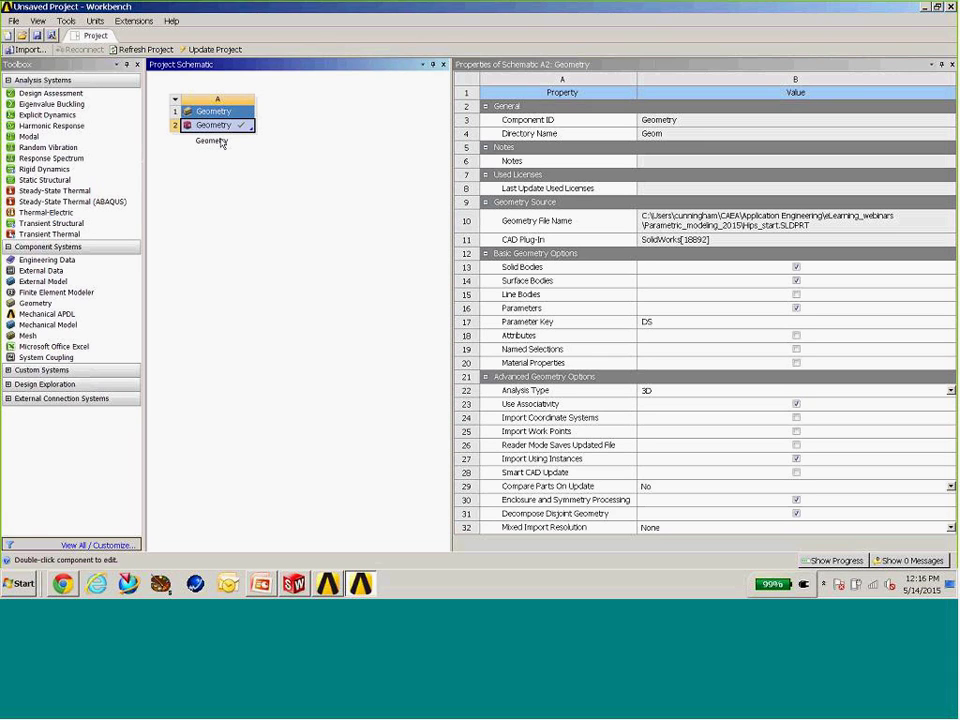
left_click_drag(33, 183, 217, 130)
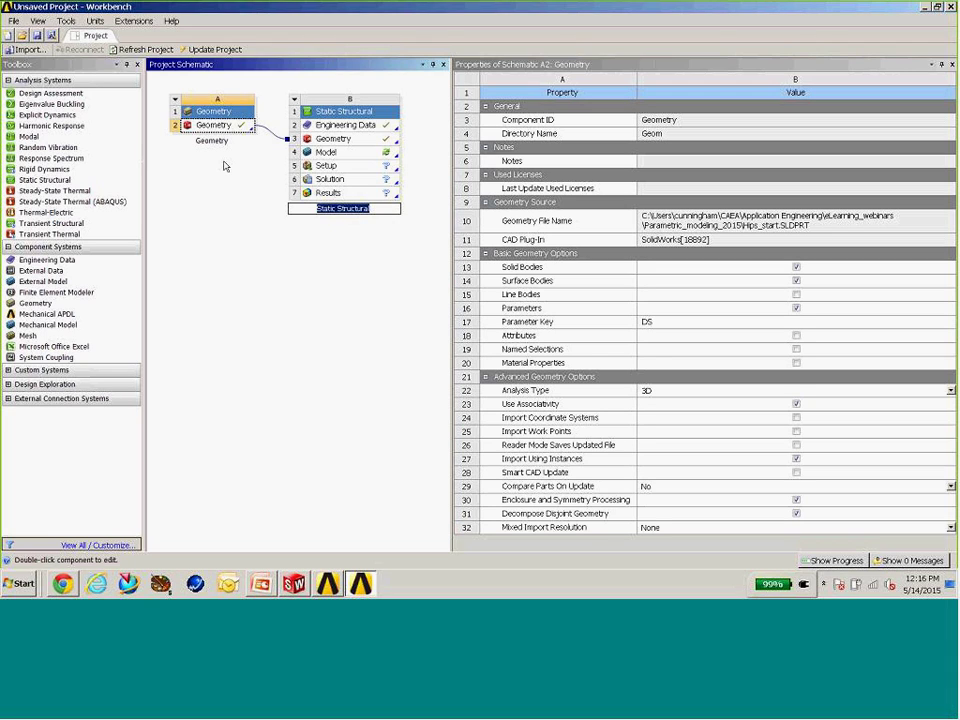
Turn off the import of surface bodies in the standalone Geometry cell's basic geometry options.
left_click(221, 127)
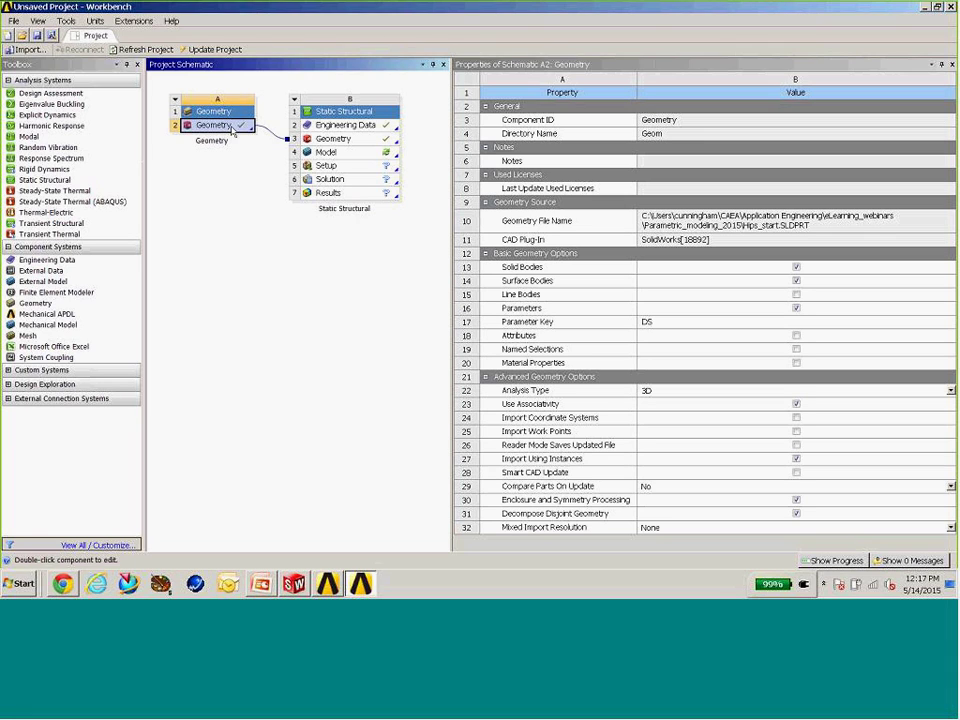
right_click(228, 131)
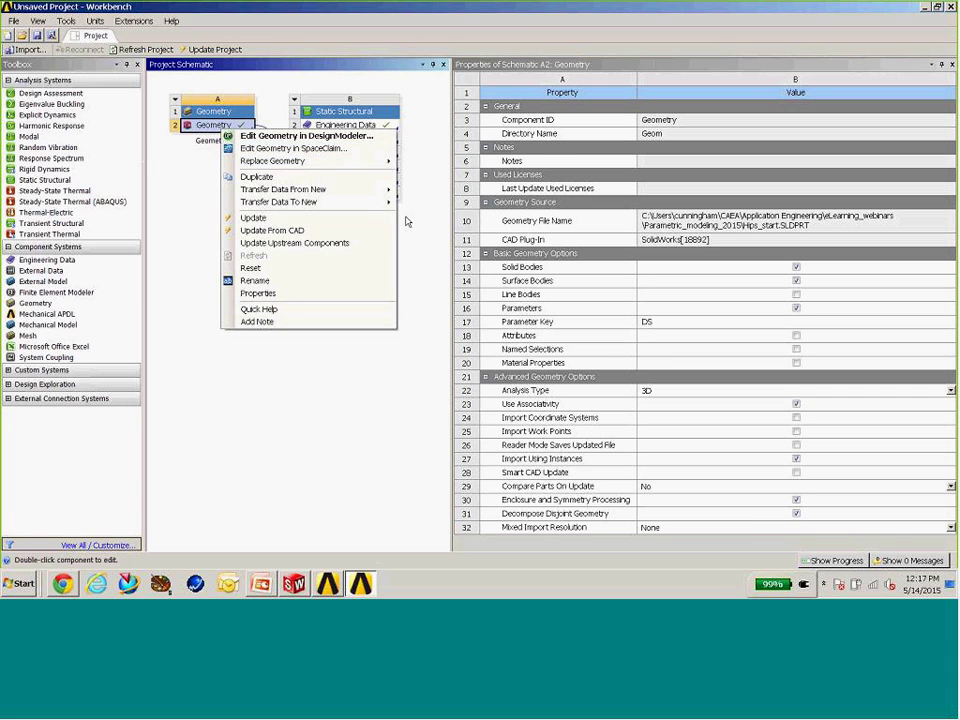
left_click(221, 155)
left_click(238, 126)
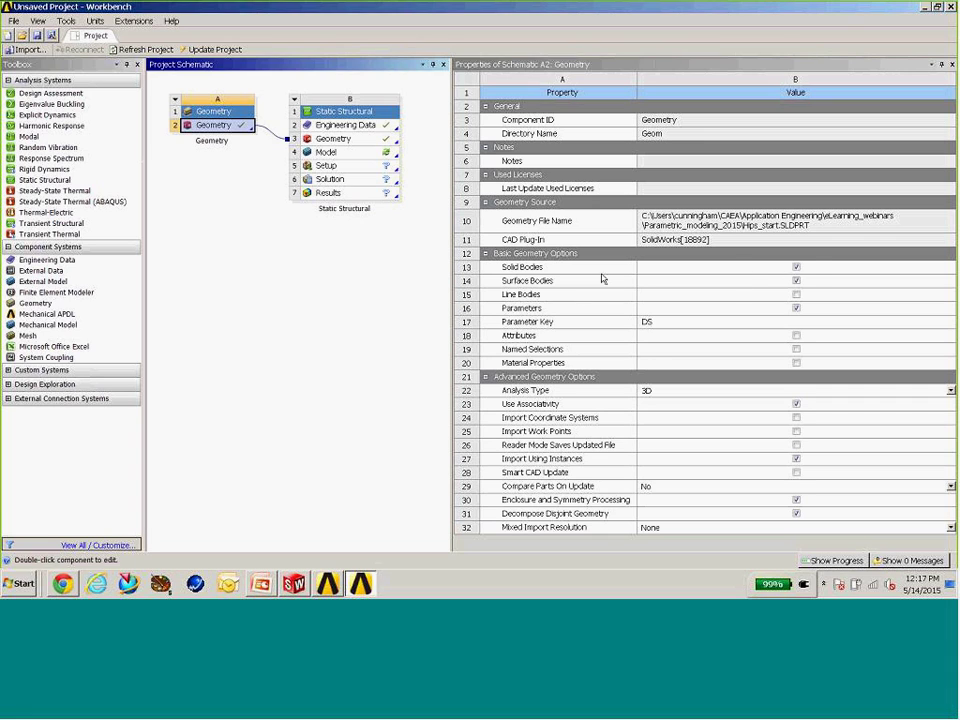
left_click(796, 282)
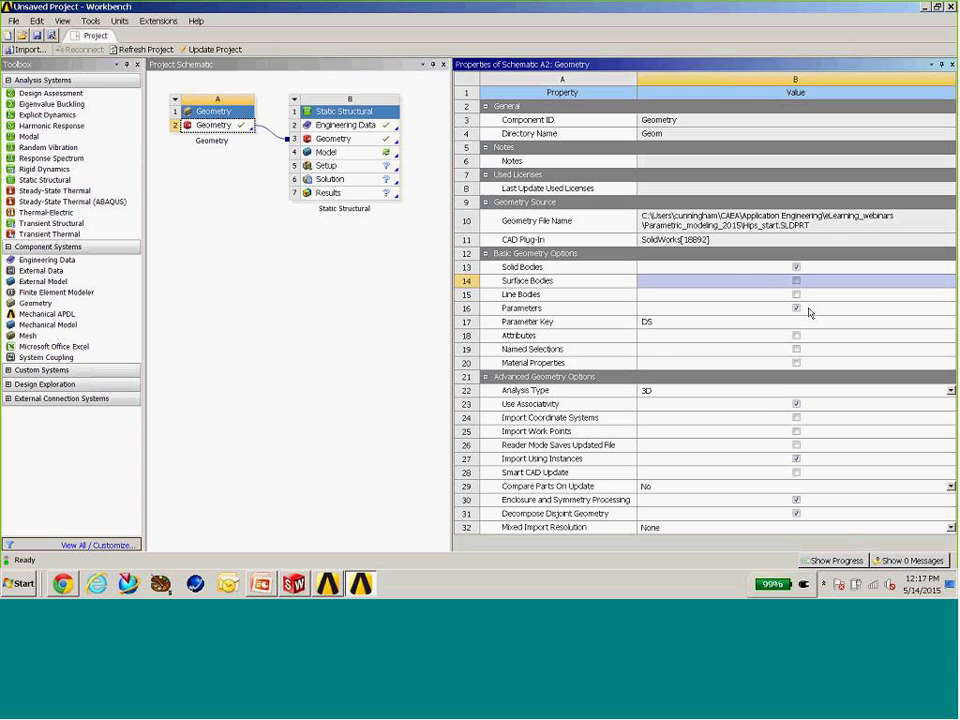
Set the standalone Geometry cell's parameter key to MP.
left_click(670, 326)
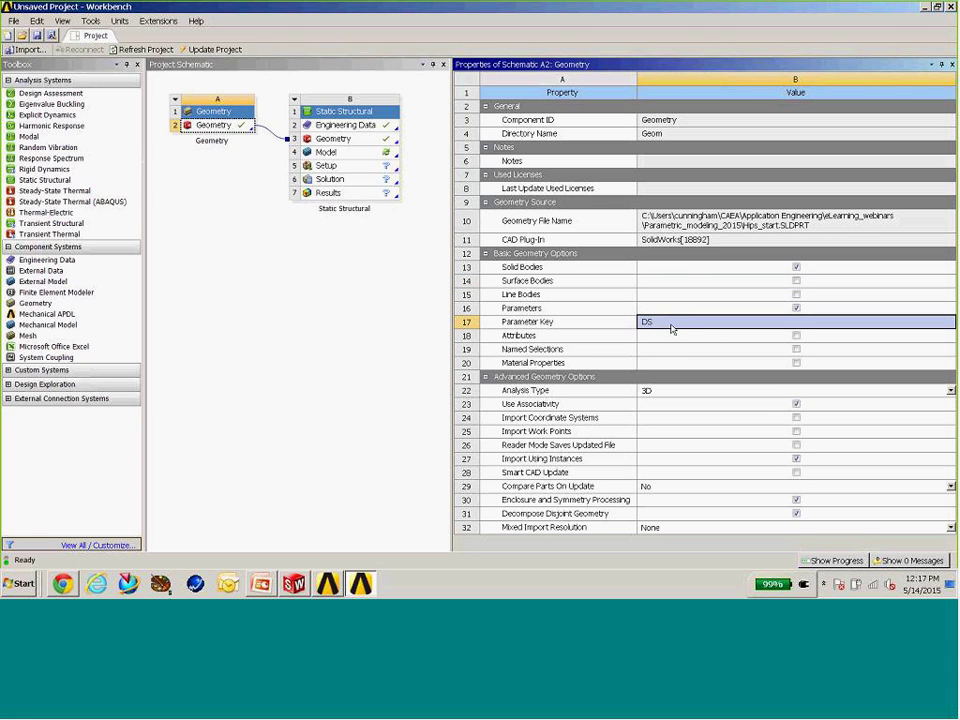
left_click(667, 325)
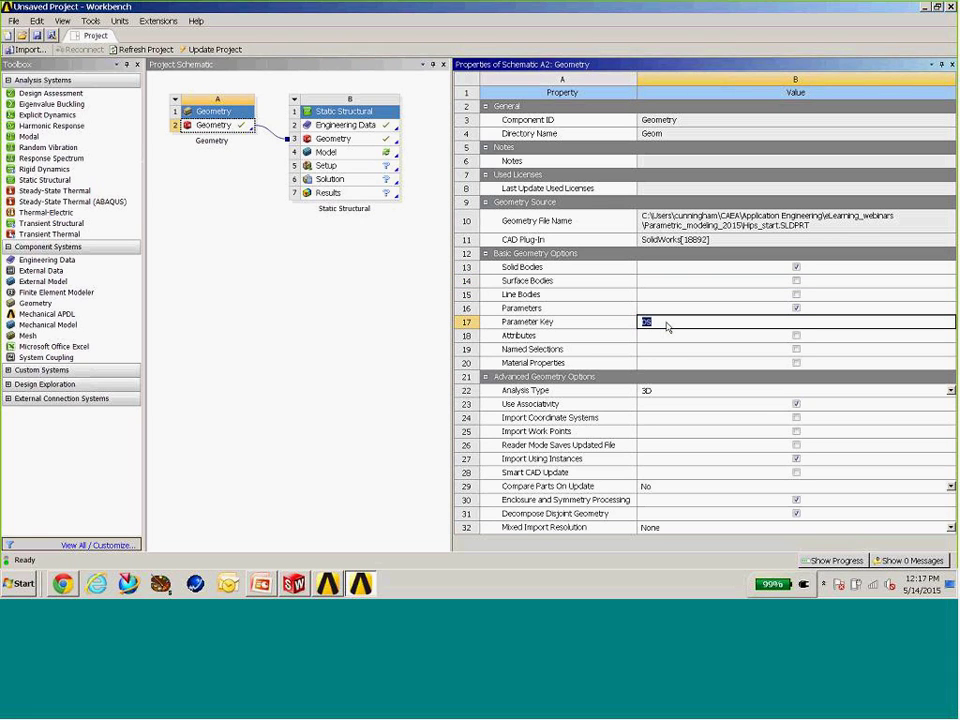
type("MP")
Enable the import of named selections, material properties and coordinate systems for the standalone Geometry cell.
left_click(796, 349)
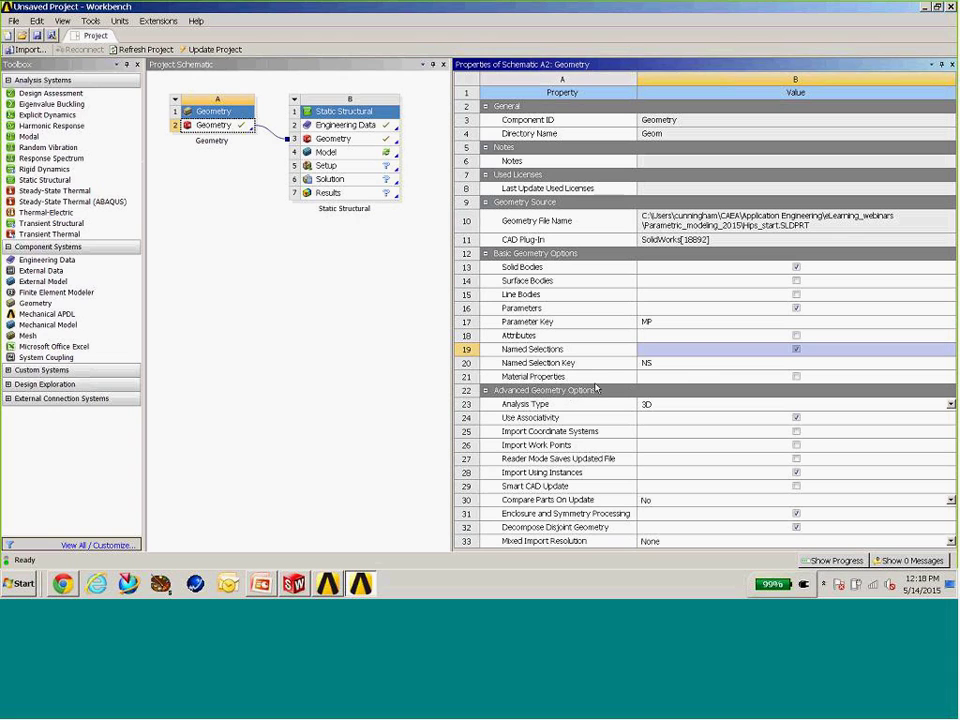
left_click(795, 378)
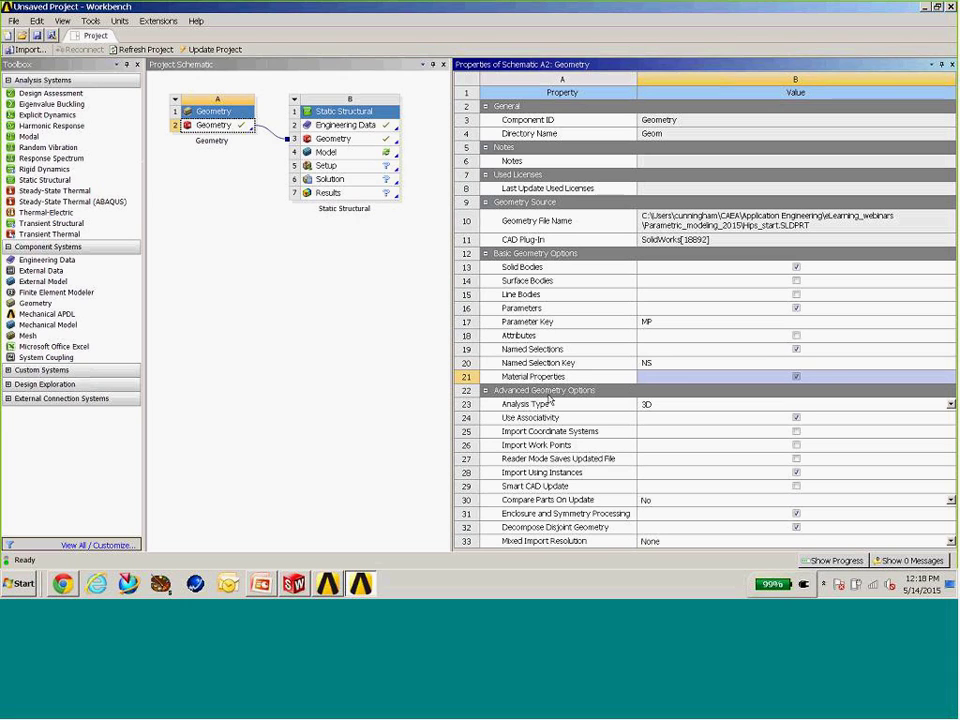
left_click(796, 432)
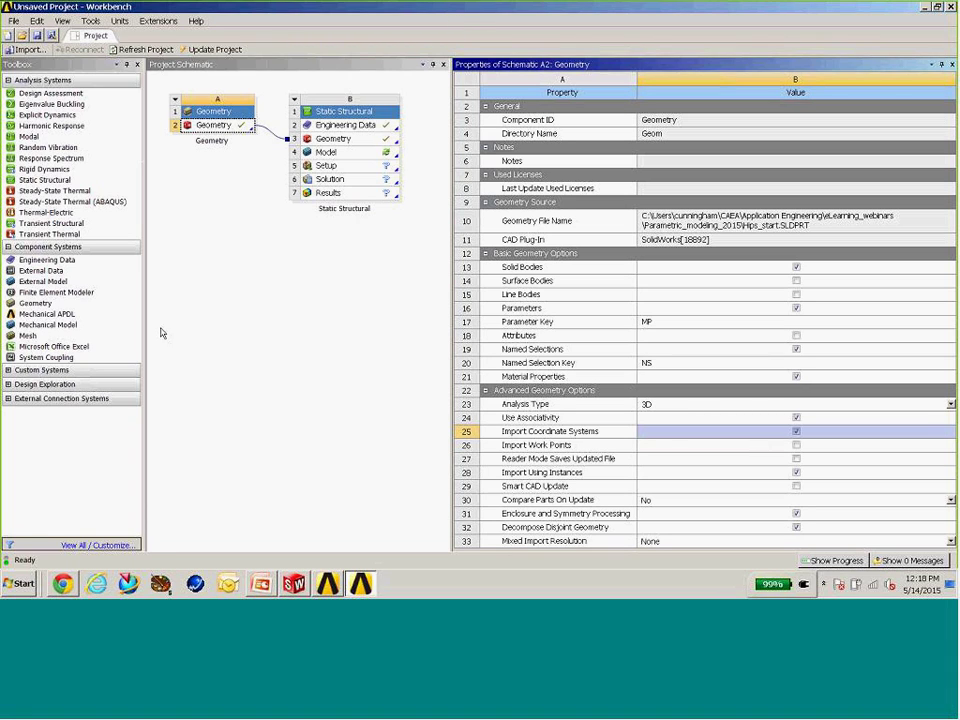
Open the standalone Geometry cell in DesignModeler and bring its window to the front.
left_click(214, 126)
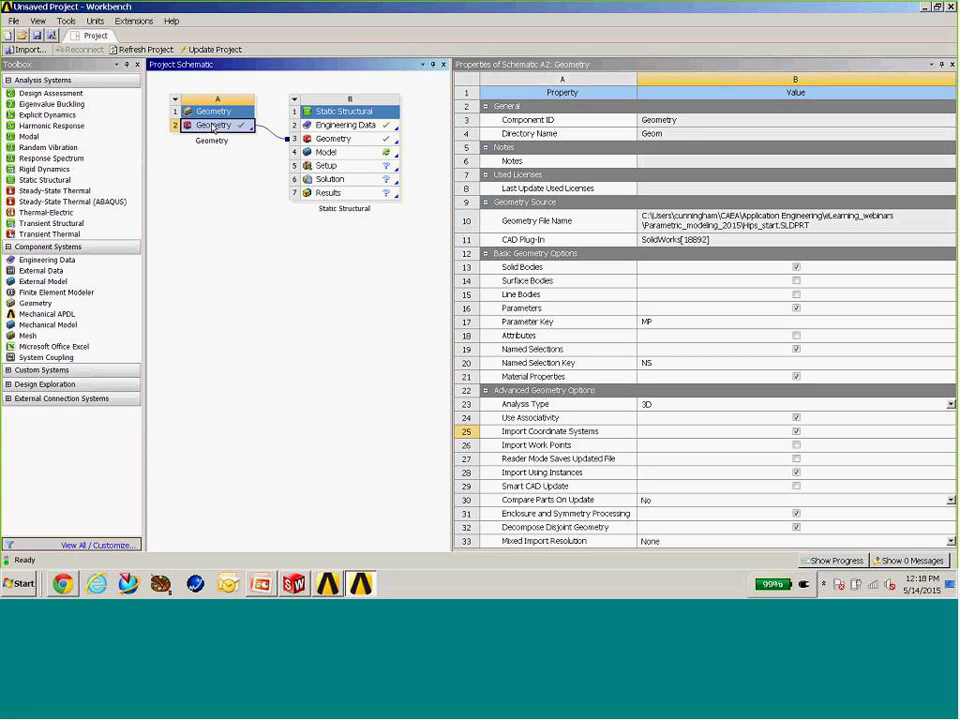
right_click(214, 126)
left_click(251, 130)
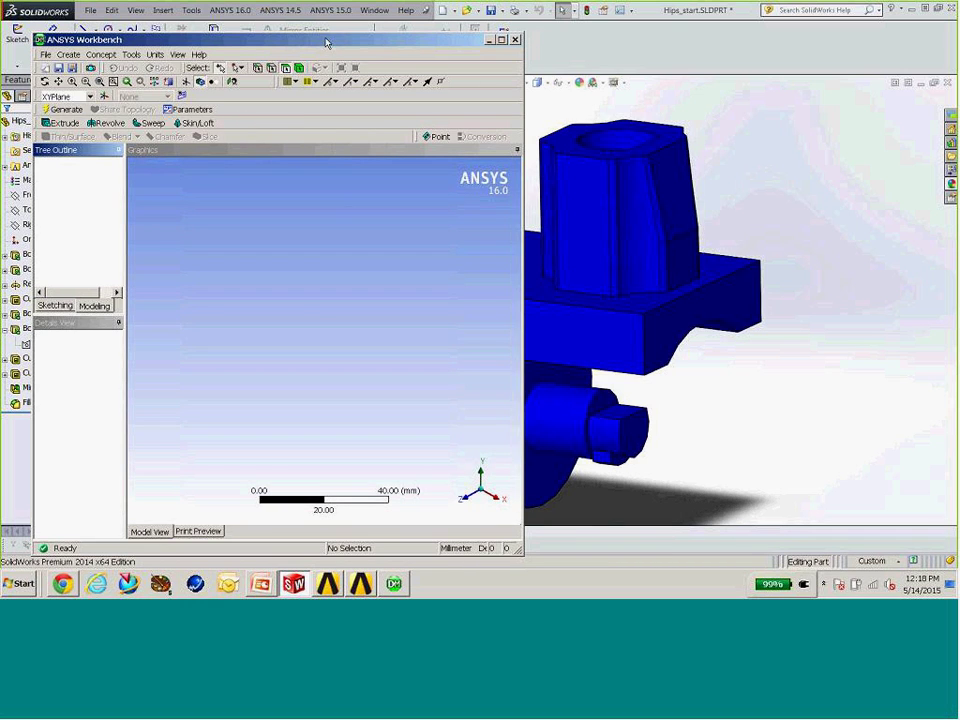
left_click_drag(376, 40, 475, 70)
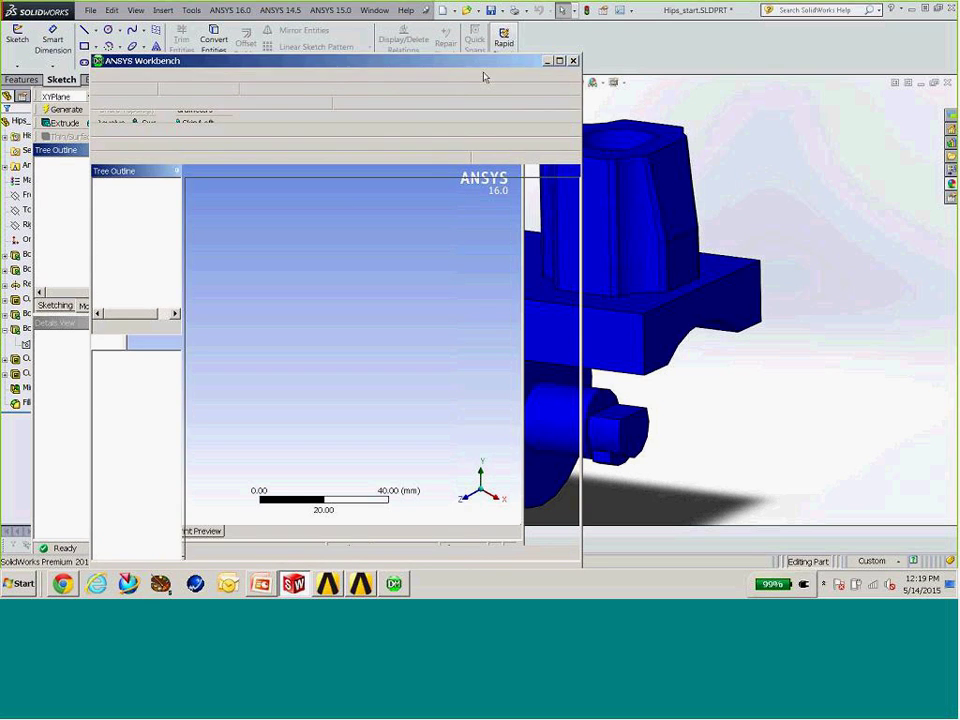
left_click(548, 62)
left_click(394, 583)
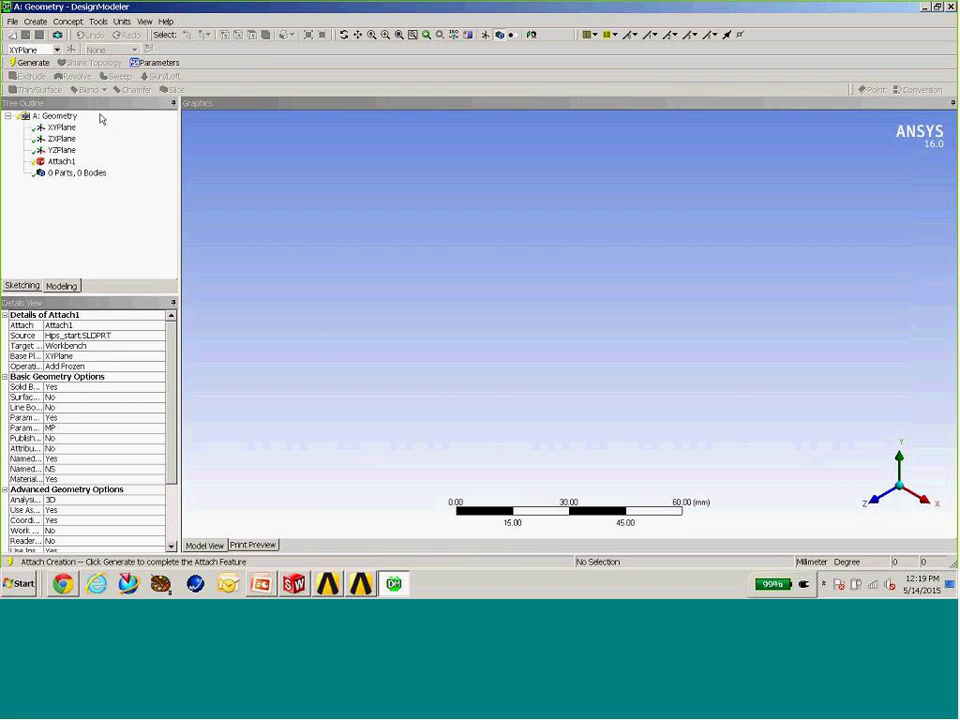
Generate the Attach1 feature to bring the Hips_start.SLDPRT geometry into DesignModeler.
left_click(60, 161)
left_click_drag(112, 294, 120, 228)
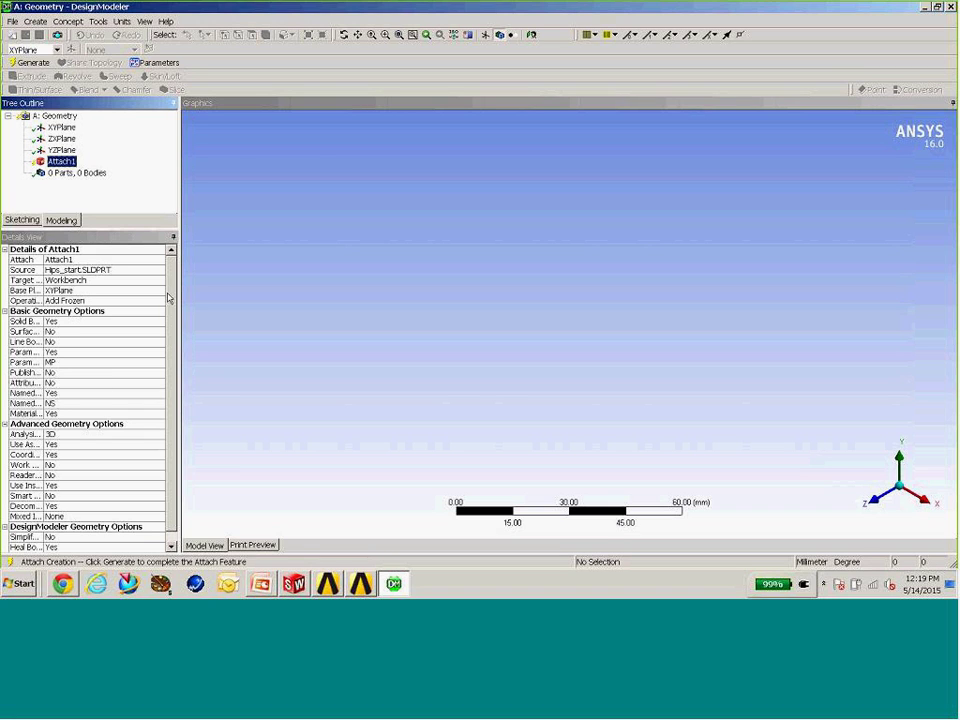
left_click(26, 62)
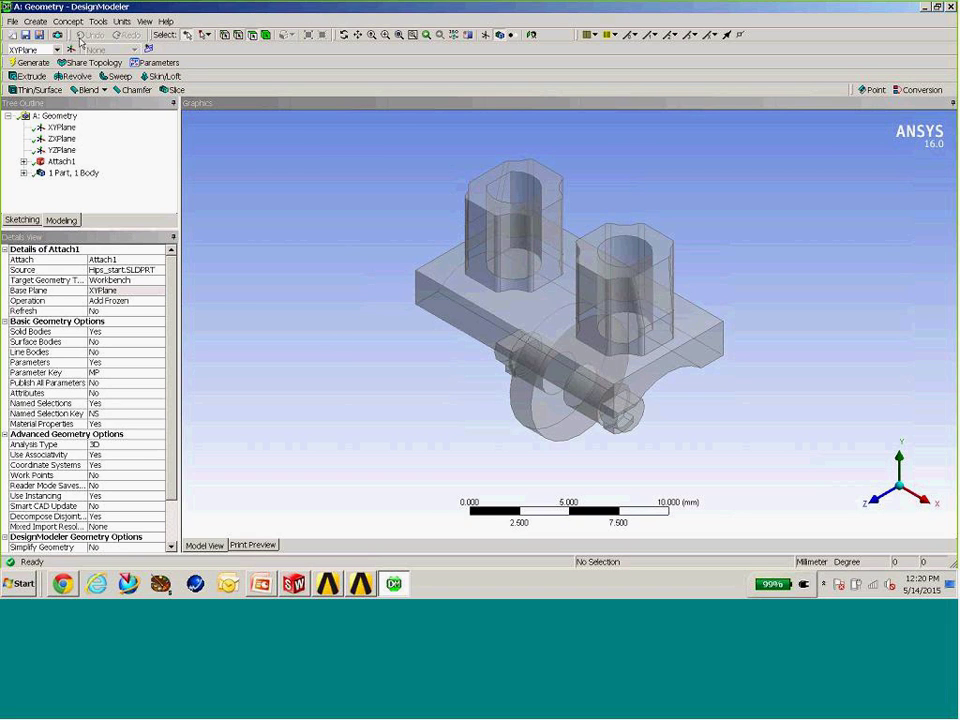
Turn off frozen body transparency so the hips part is displayed as an opaque solid.
left_click(145, 21)
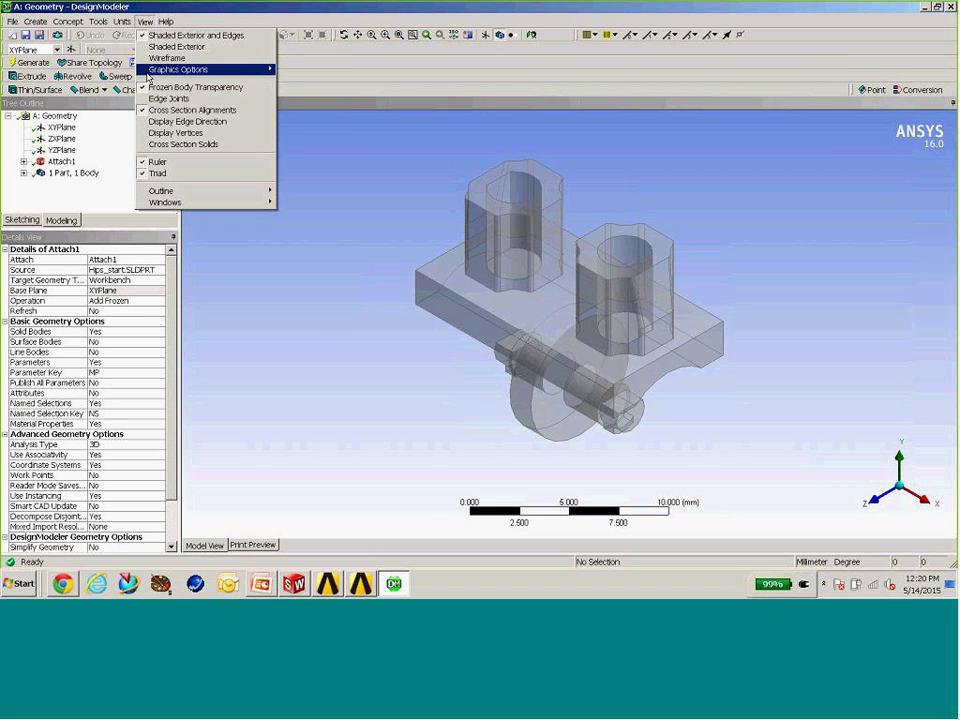
left_click(195, 87)
middle_click_drag(398, 308, 512, 381)
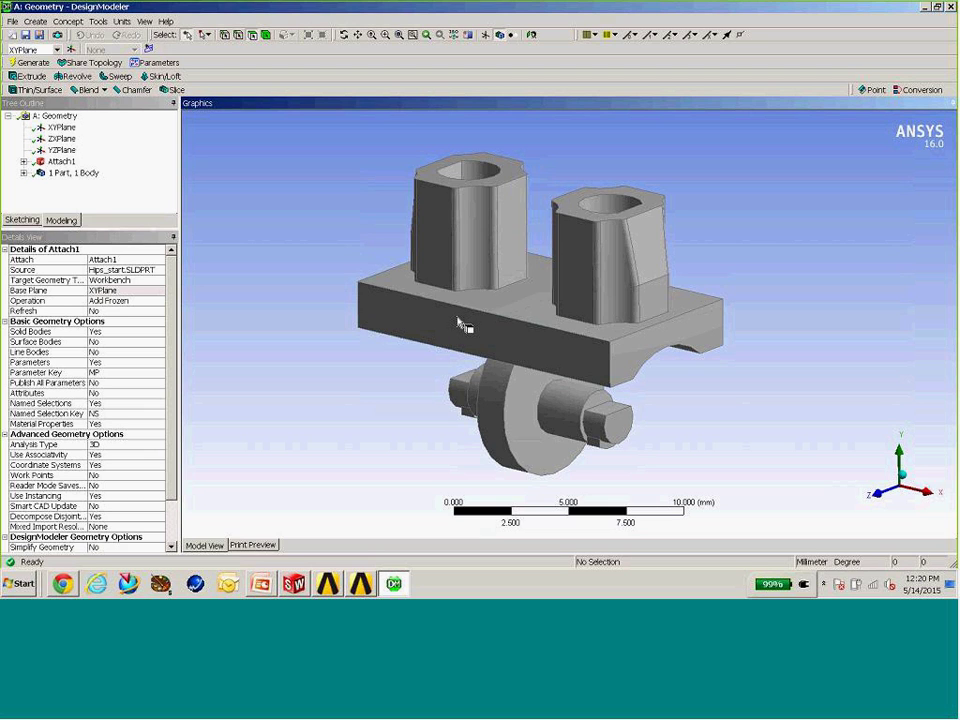
middle_click_drag(630, 328, 600, 300)
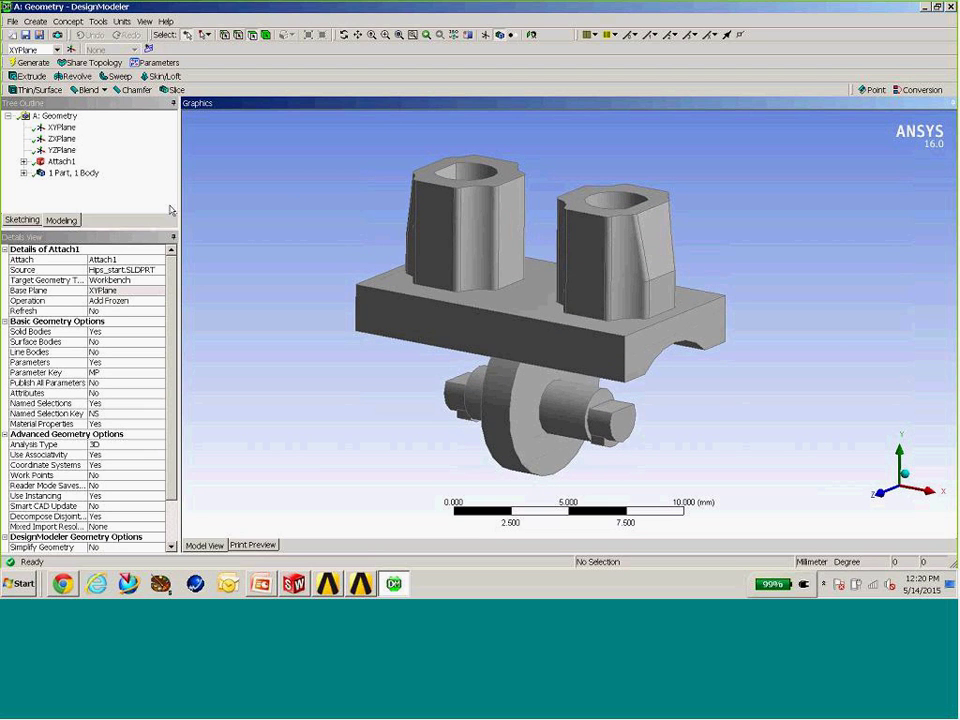
middle_click_drag(409, 426, 459, 429)
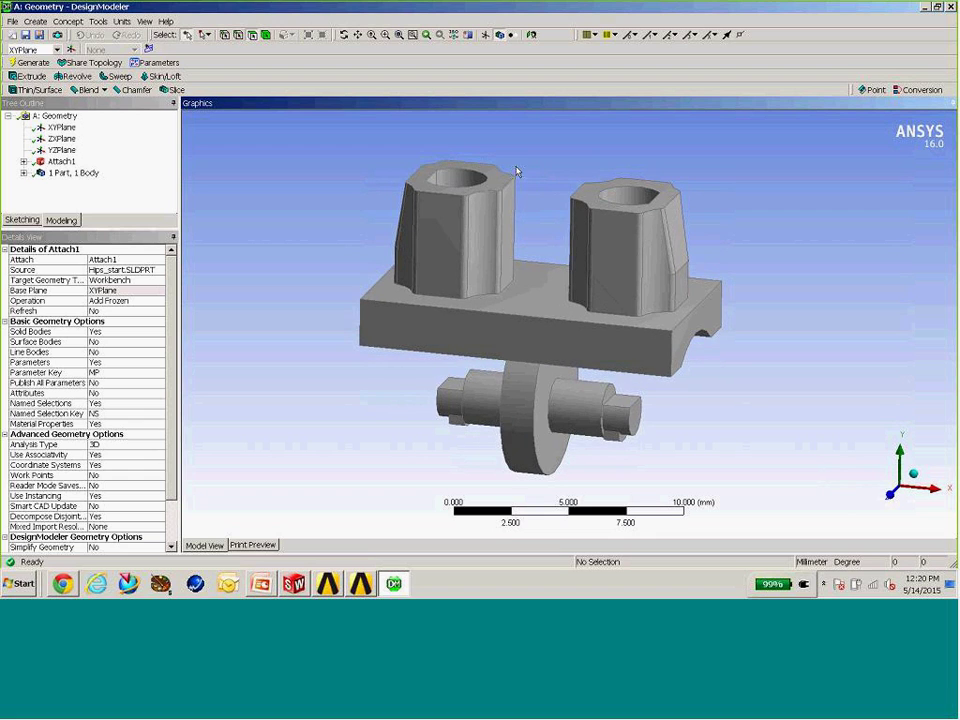
Cut the model in half with a Symmetry feature using the YZPlane as the symmetry plane, and generate it.
left_click(99, 21)
left_click(126, 130)
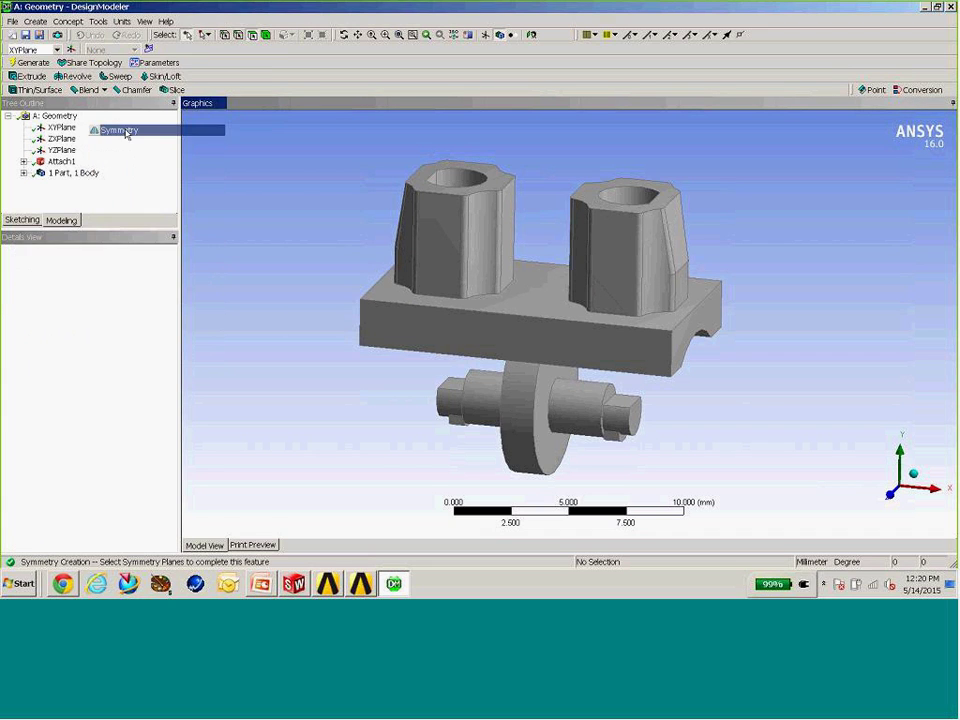
left_click(62, 150)
middle_click_drag(512, 394, 430, 360)
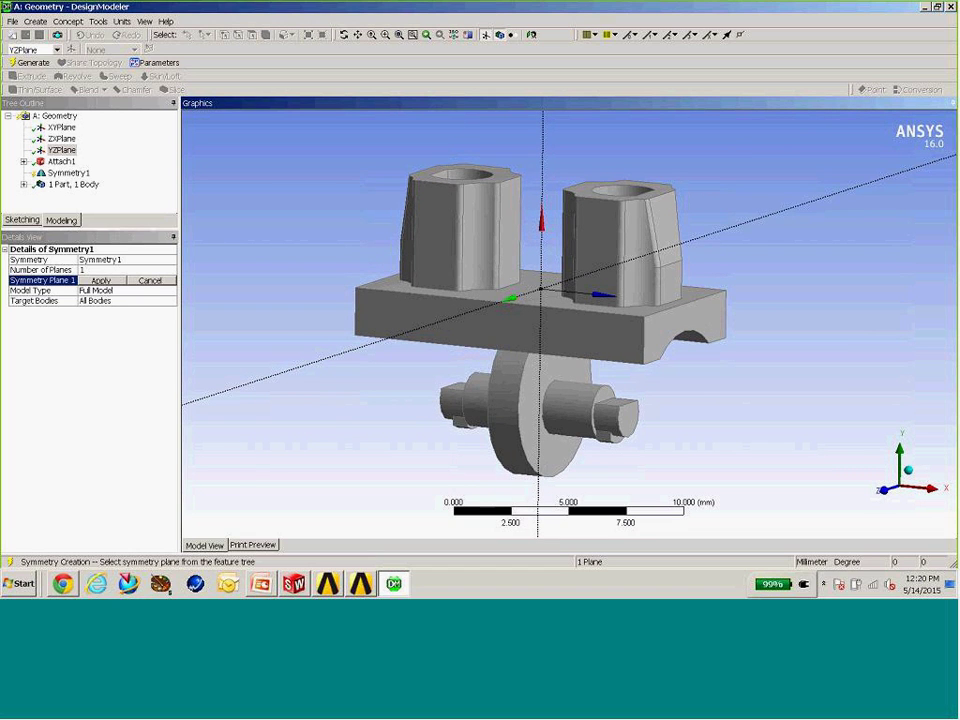
left_click(101, 280)
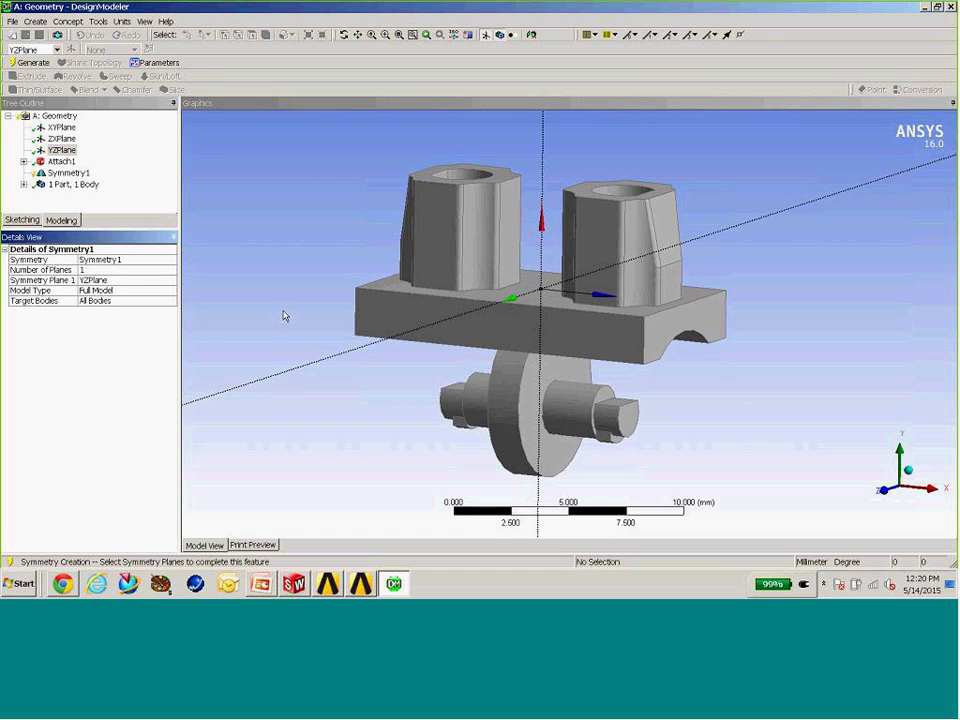
left_click(29, 62)
Remove the small raised block on the shaft's stepped end by selecting its five faces and generating a Face Delete.
middle_click_drag(508, 281, 633, 275)
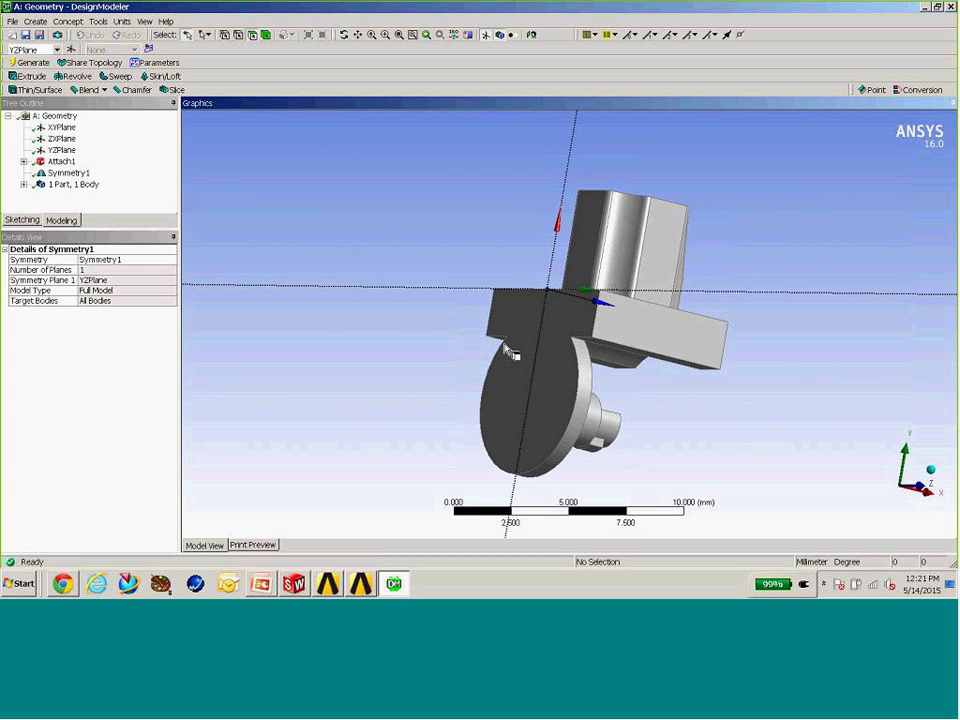
middle_click_drag(643, 345, 607, 346)
middle_click_drag(481, 258, 489, 349)
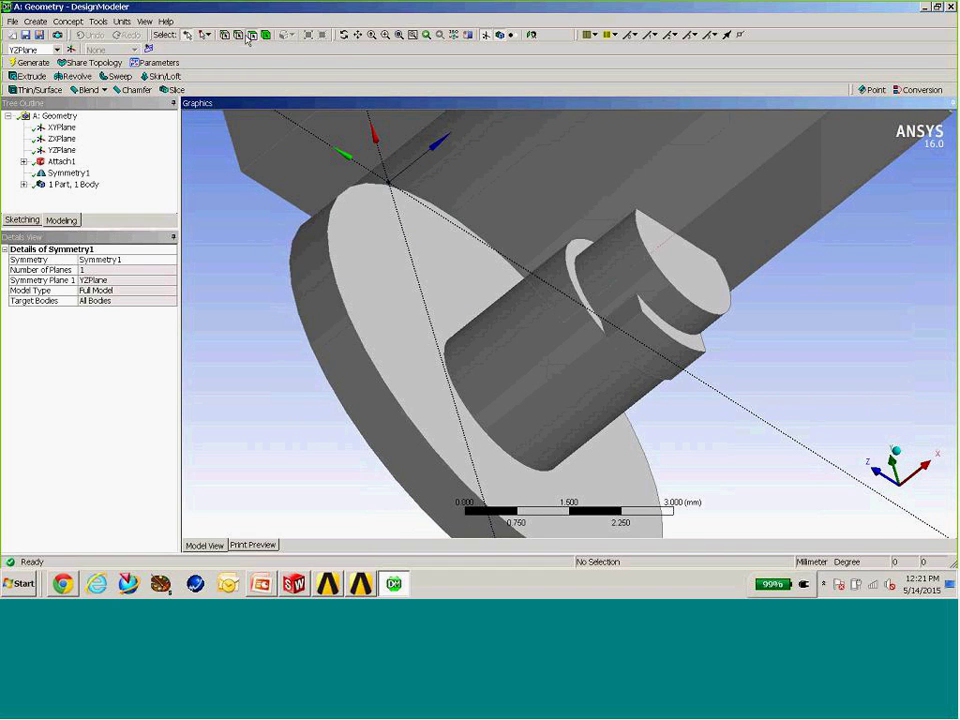
left_click(680, 336)
left_click(680, 336, "ctrl")
left_click(631, 312, "ctrl")
middle_click_drag(630, 316, 723, 351)
left_click(572, 320, "ctrl")
middle_click_drag(572, 320, 542, 205)
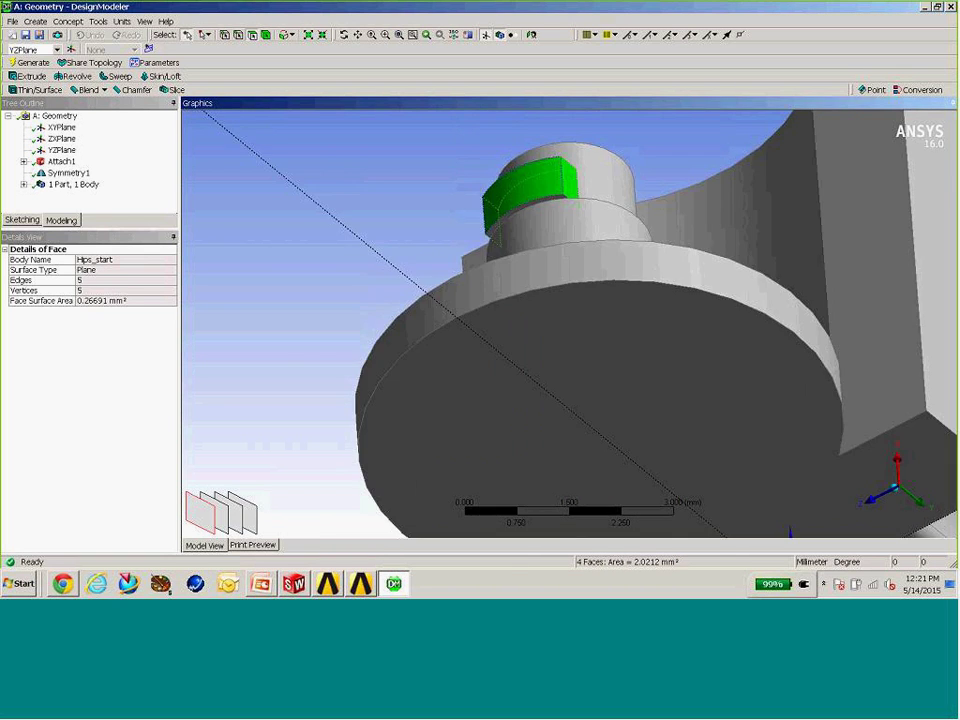
left_click(542, 205, "ctrl")
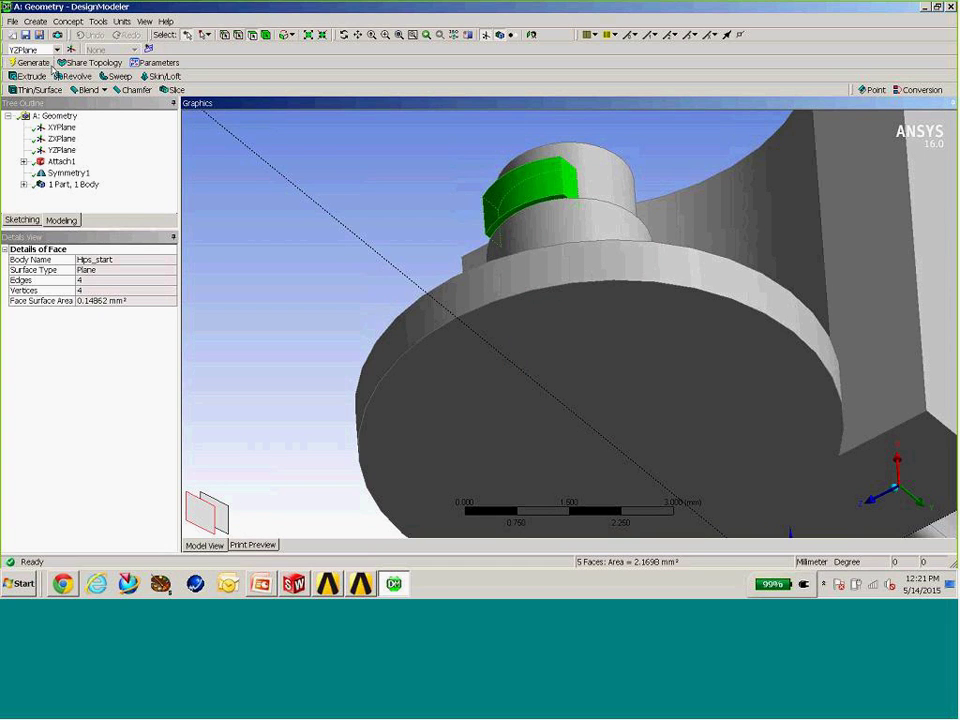
left_click(35, 21)
mouse_move(70, 222)
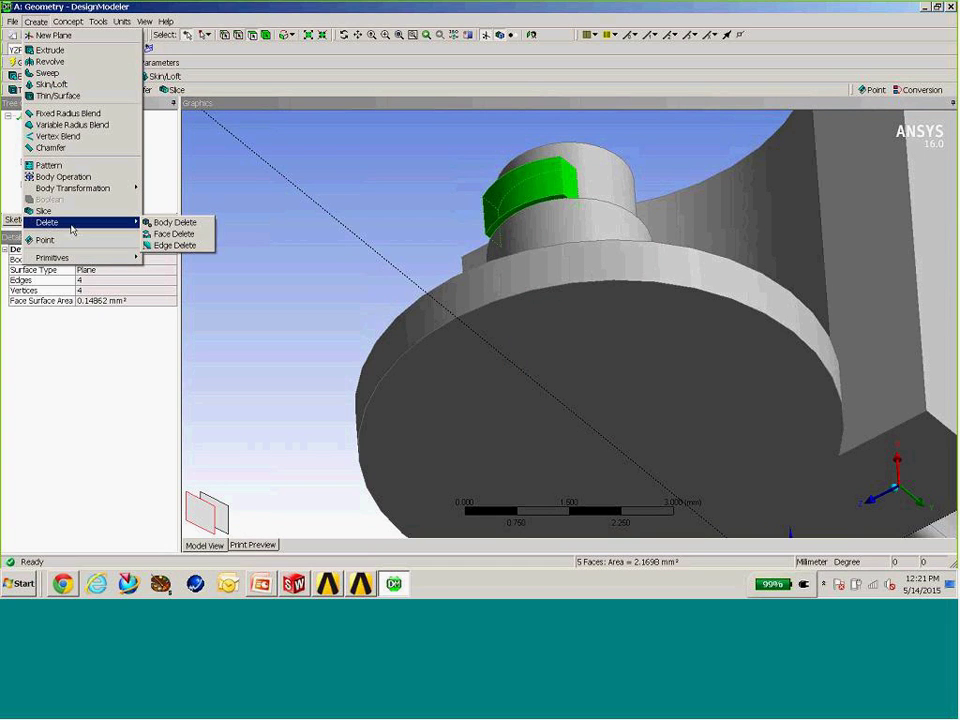
left_click(165, 235)
left_click(32, 61)
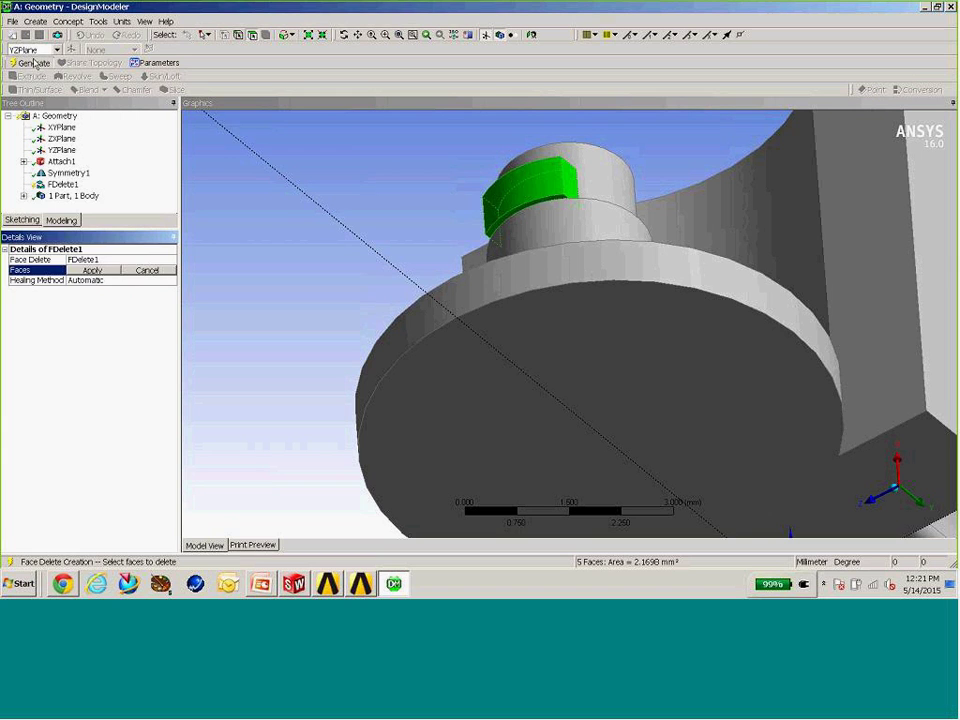
Create an Extrude from the two outer circular edges of the disc's shaft-side face, with the operation set to Slice Material.
middle_click_drag(634, 318, 492, 328, "ctrl")
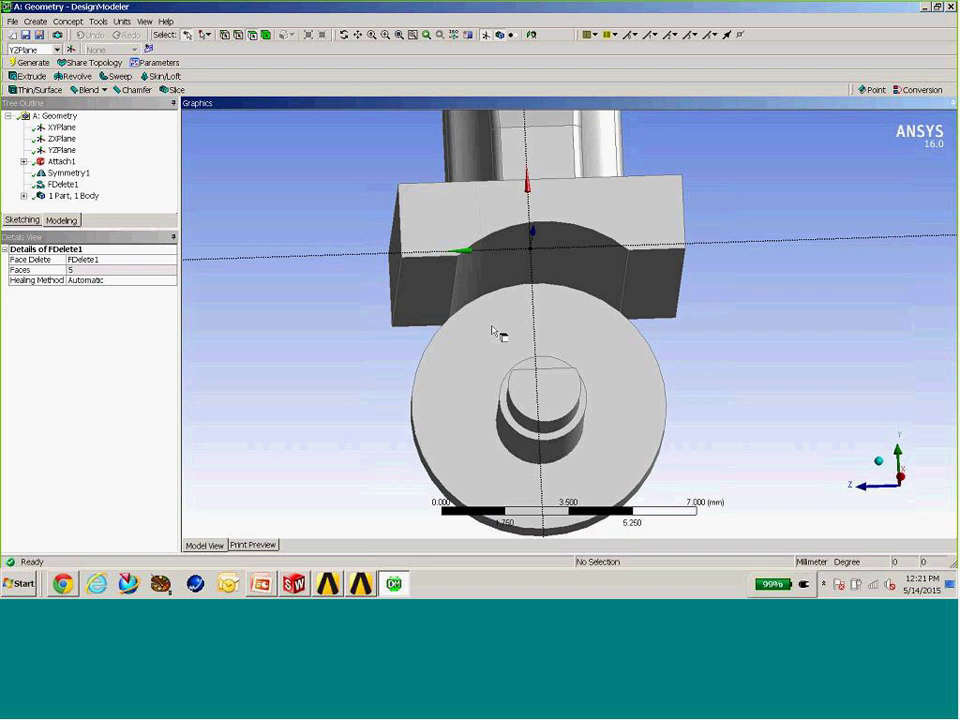
mouse_move(514, 281)
middle_mouse_down()
mouse_move(583, 328)
mouse_move(617, 332)
mouse_move(576, 284)
mouse_move(604, 281)
mouse_move(566, 304)
mouse_move(541, 290)
mouse_move(476, 300)
mouse_move(508, 300)
middle_mouse_up()
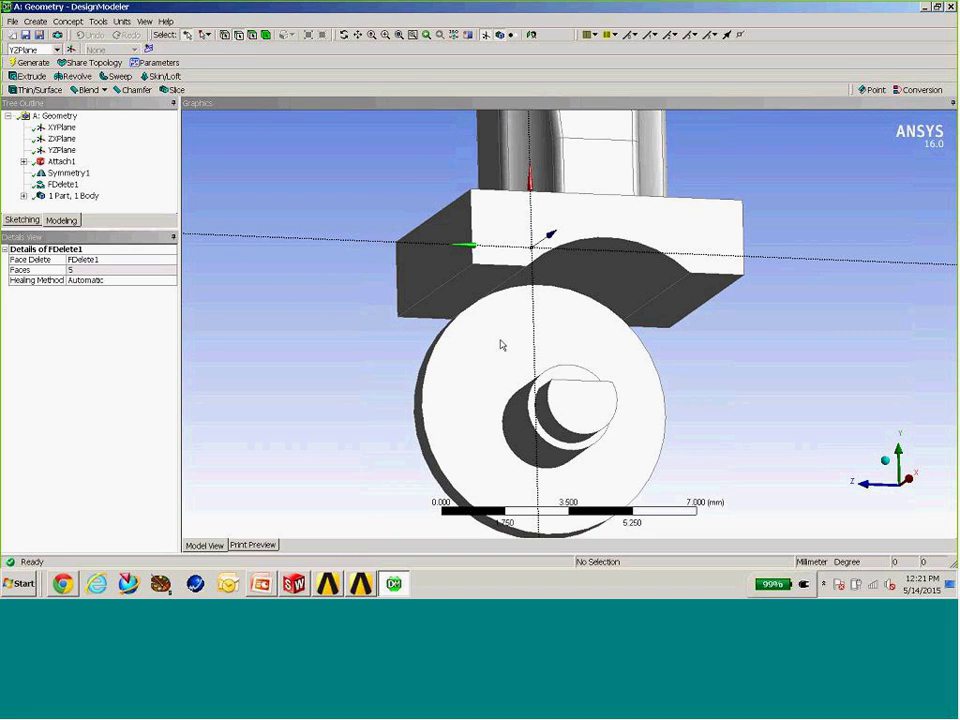
left_click(557, 290)
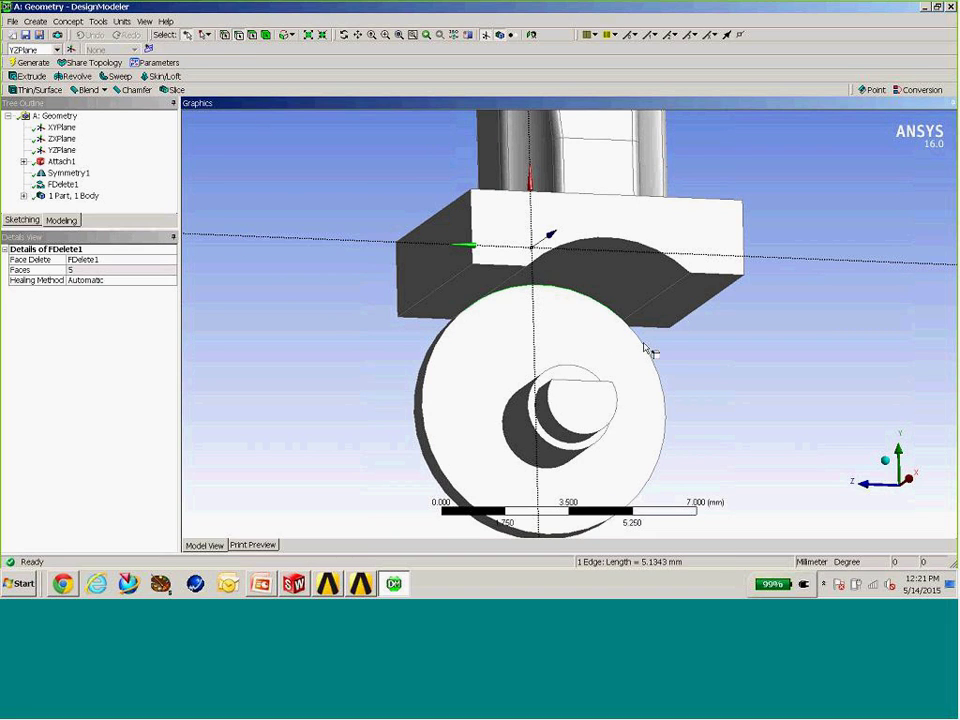
left_click(645, 352, "ctrl")
mouse_move(579, 364)
middle_mouse_down()
mouse_move(606, 373)
mouse_move(585, 365)
middle_mouse_up()
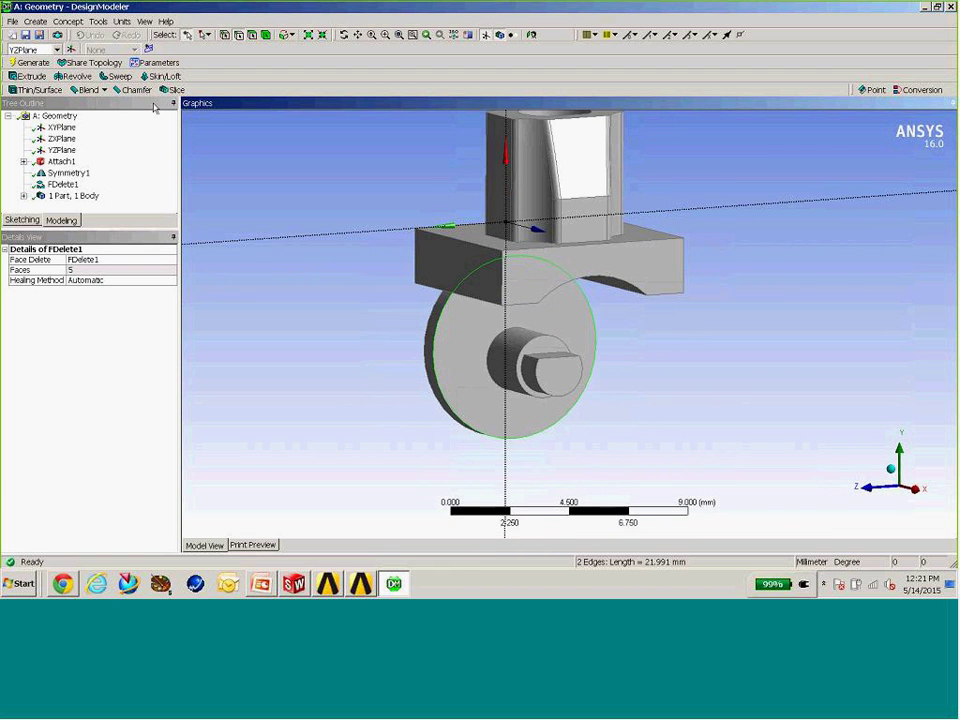
left_click(28, 76)
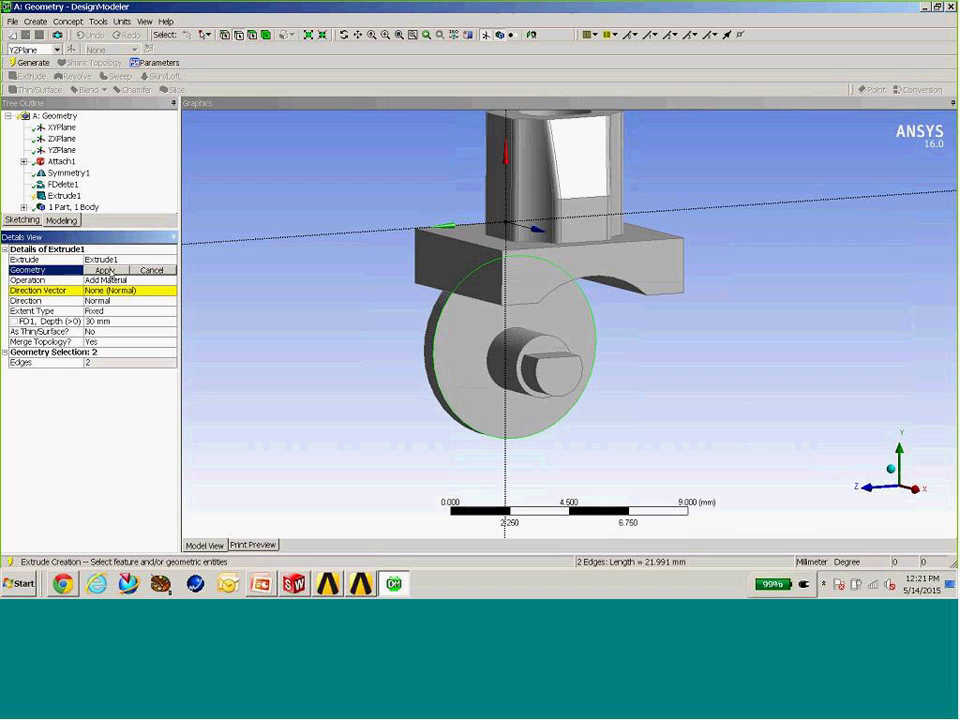
left_click(107, 271)
left_click(165, 280)
left_click(171, 280)
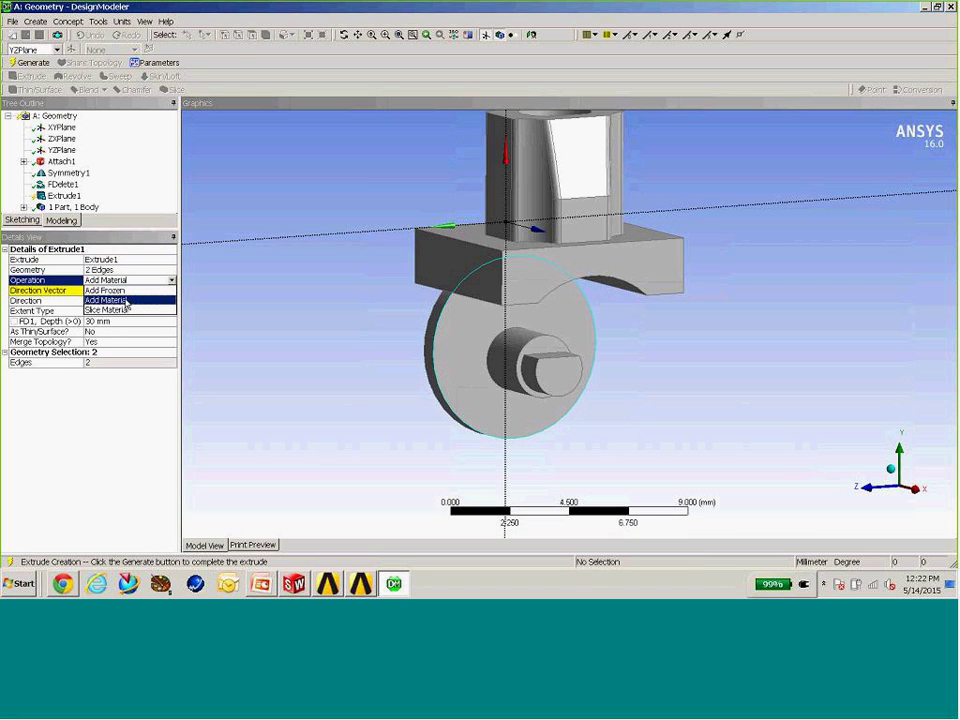
left_click(124, 313)
Point the slicing extrude along the plate's long upper edge, set its extent to Through All, and generate it.
left_click(140, 291)
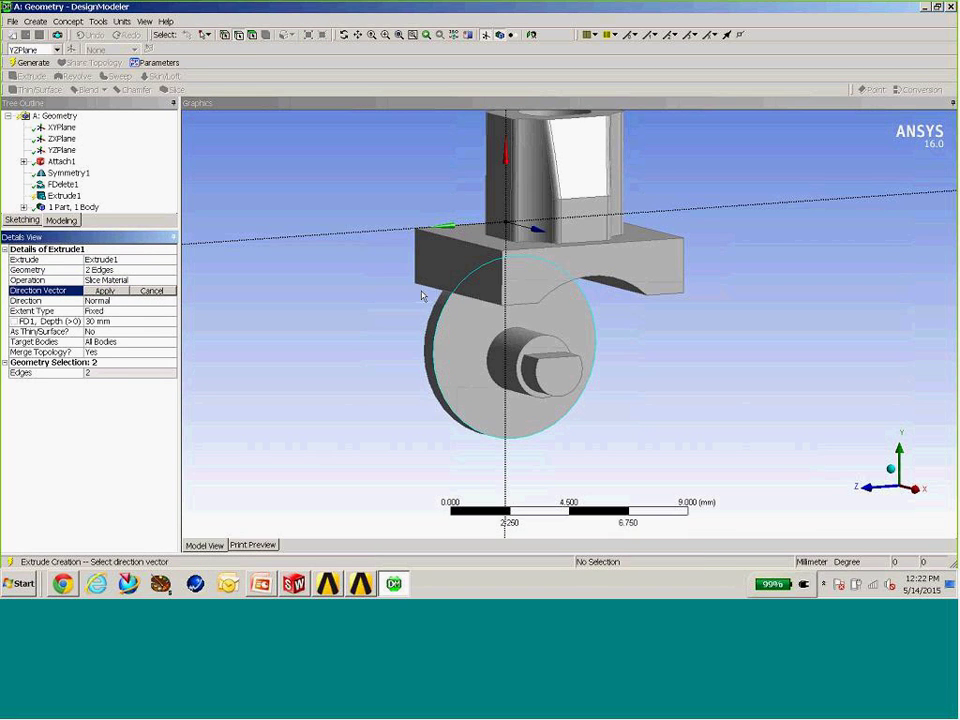
left_click(476, 245)
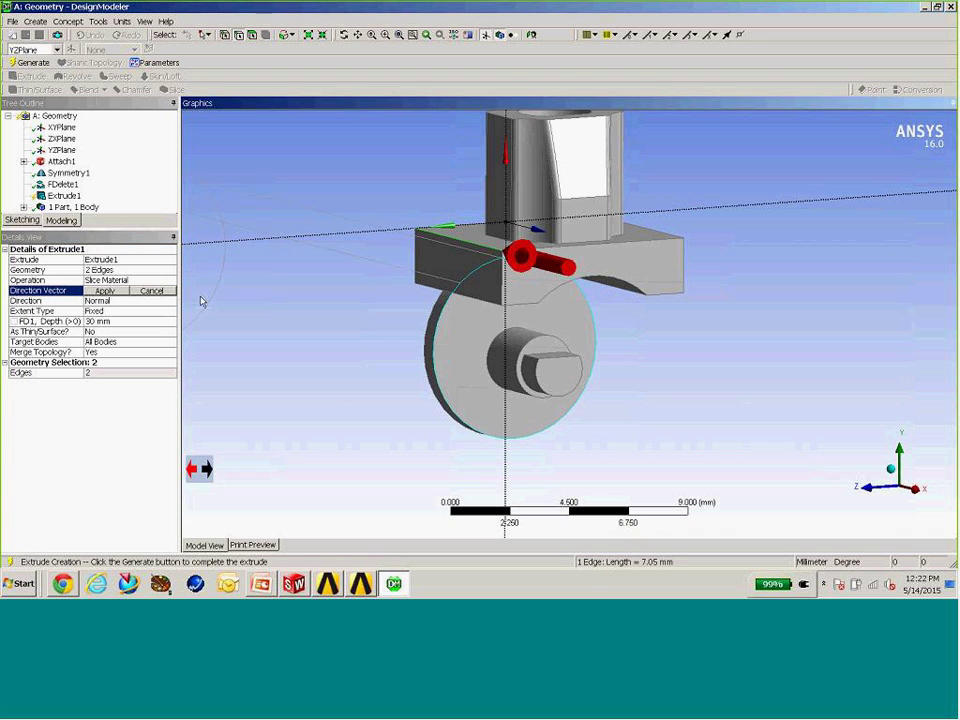
left_click(105, 291)
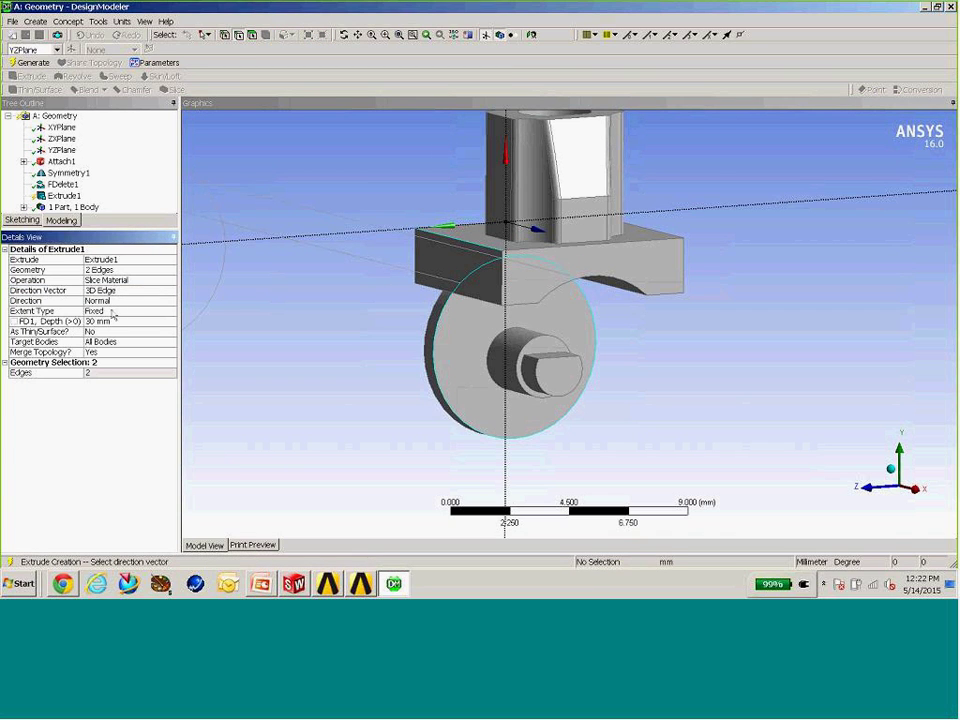
left_click(165, 311)
left_click(171, 311)
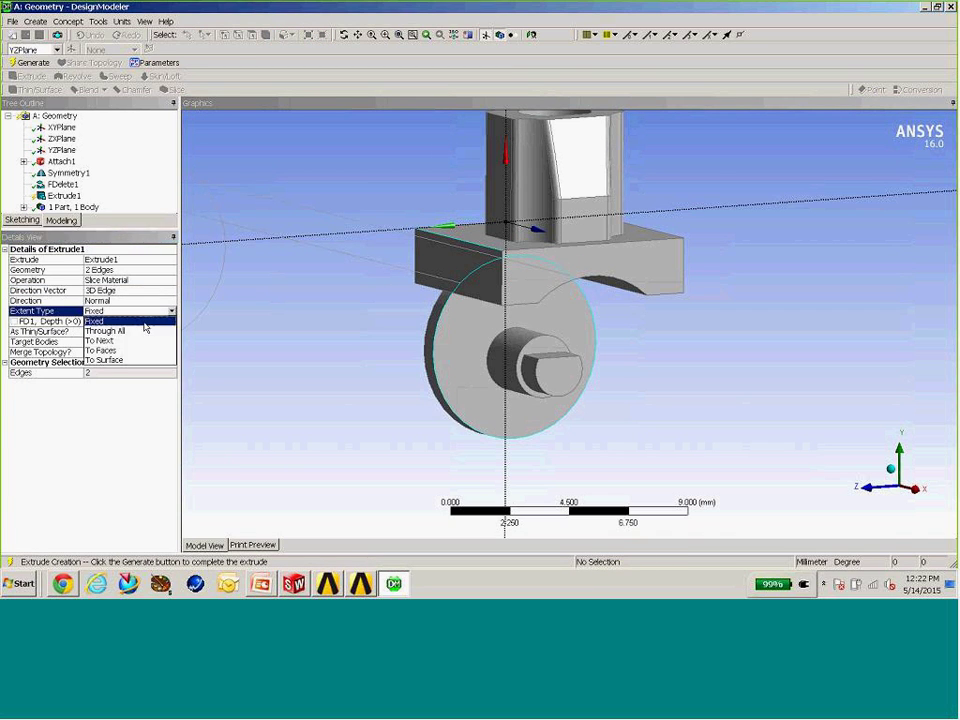
left_click(140, 331)
left_click(37, 62)
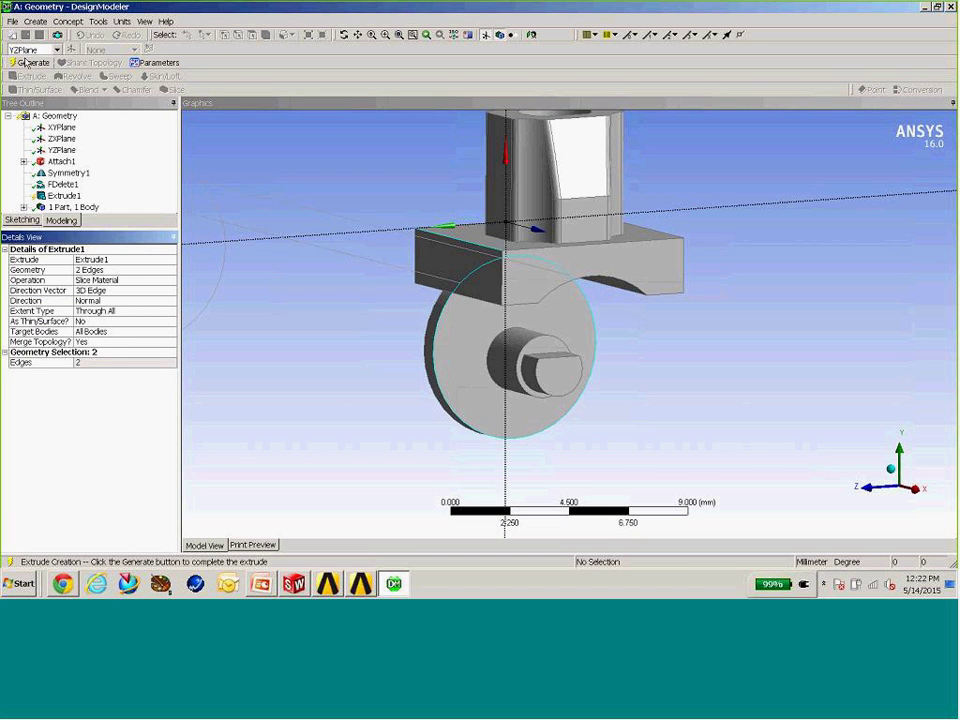
Select all the bodies of the sliced model and form them into one new multibody part.
middle_click_drag(465, 336, 520, 290)
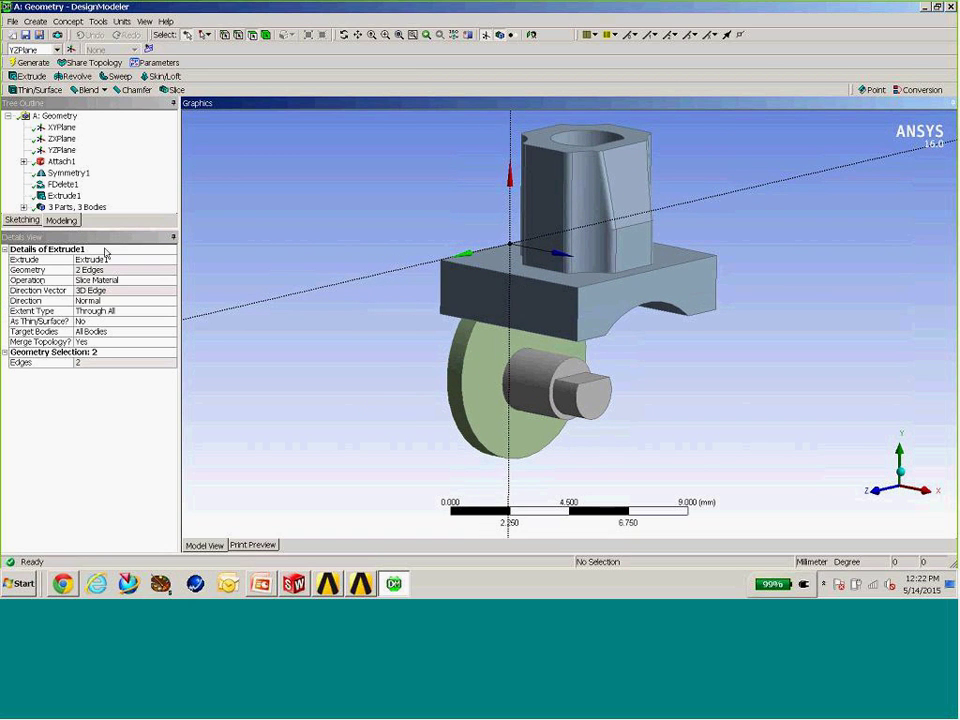
left_click_drag(110, 229, 110, 318)
middle_click_drag(325, 226, 421, 293)
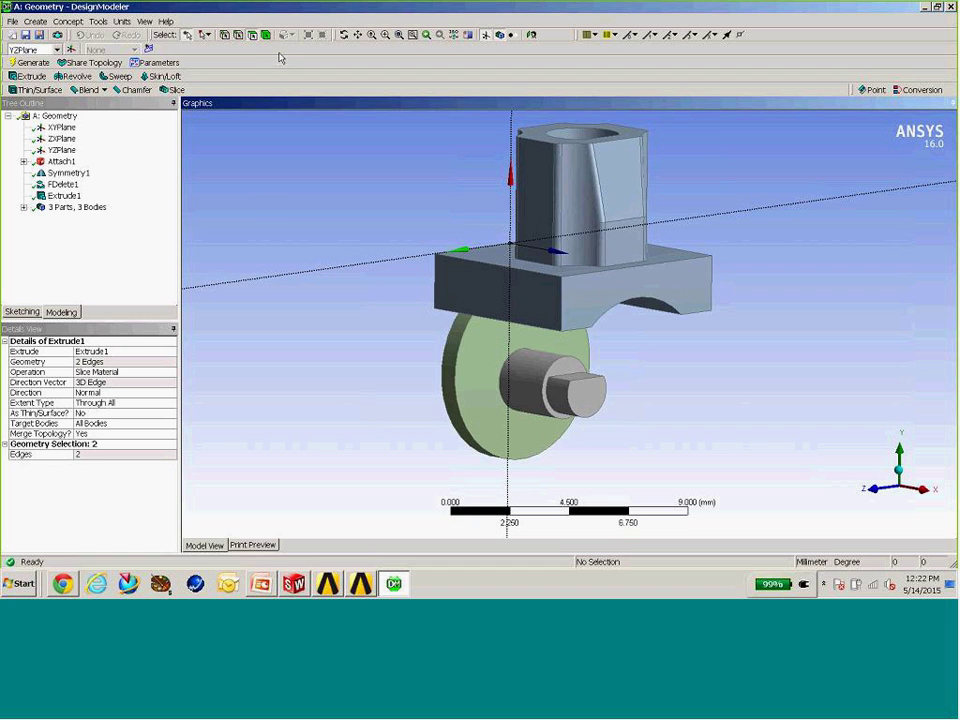
left_click(540, 390)
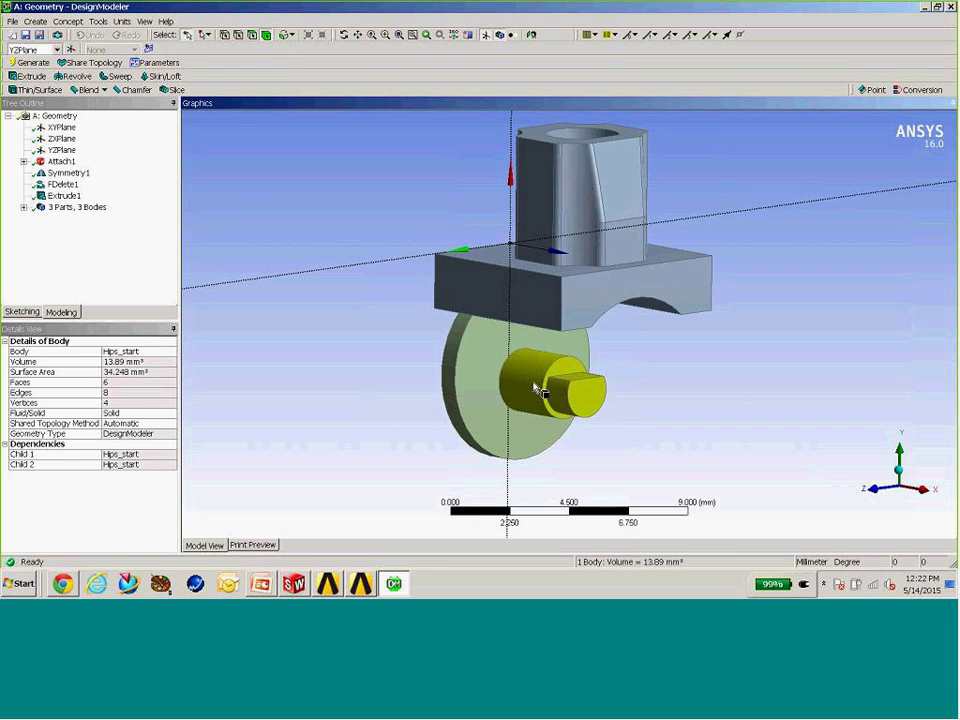
right_click(535, 382)
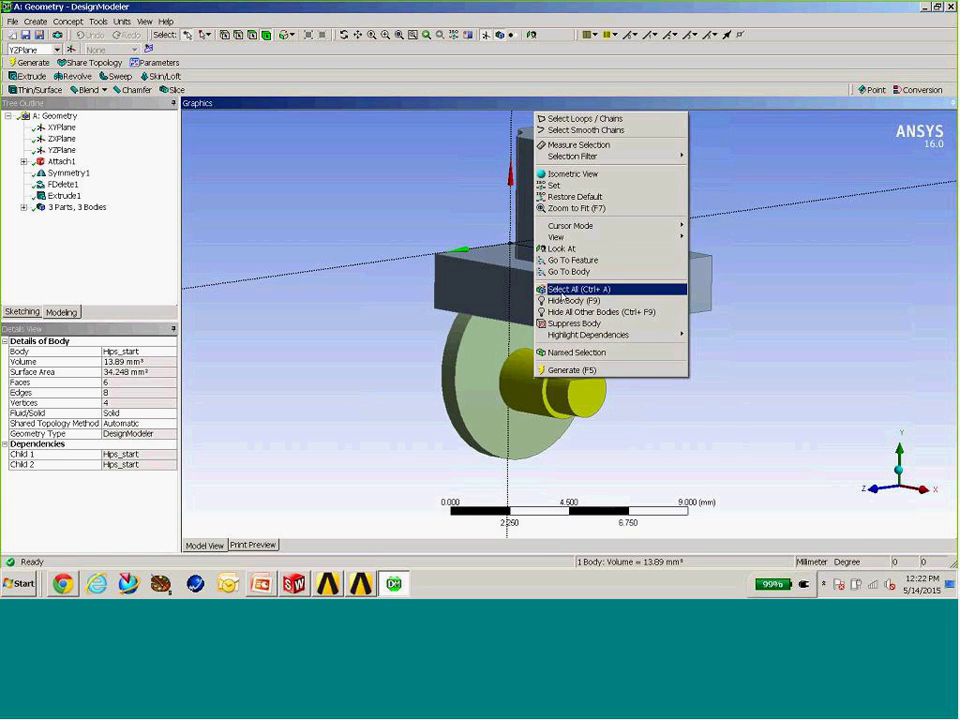
left_click(565, 290)
right_click(546, 290)
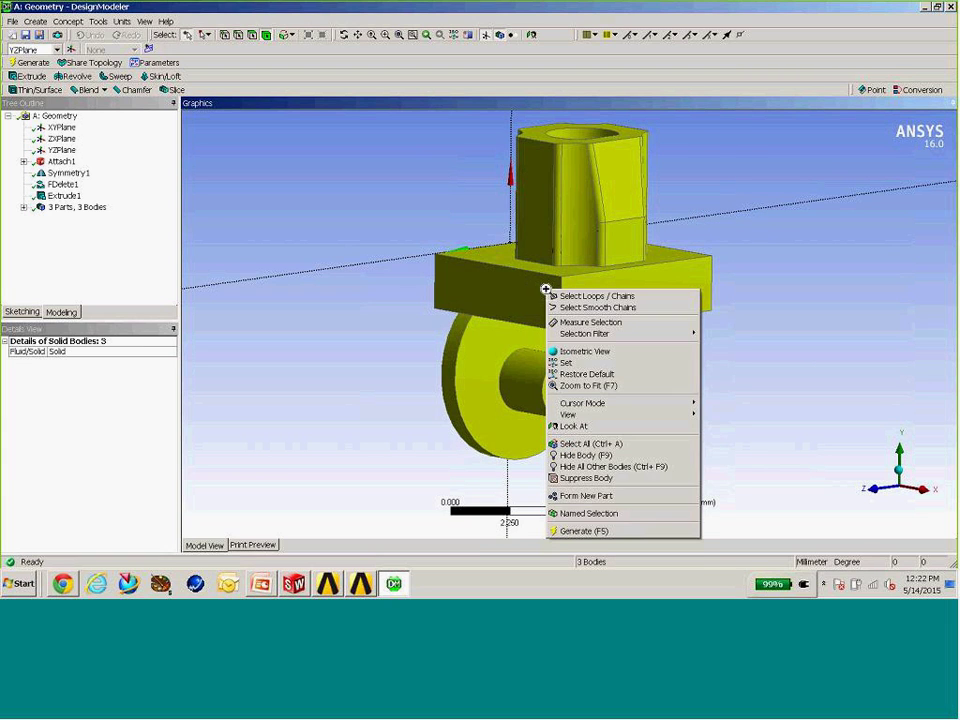
left_click(632, 497)
middle_click_drag(574, 482, 491, 444)
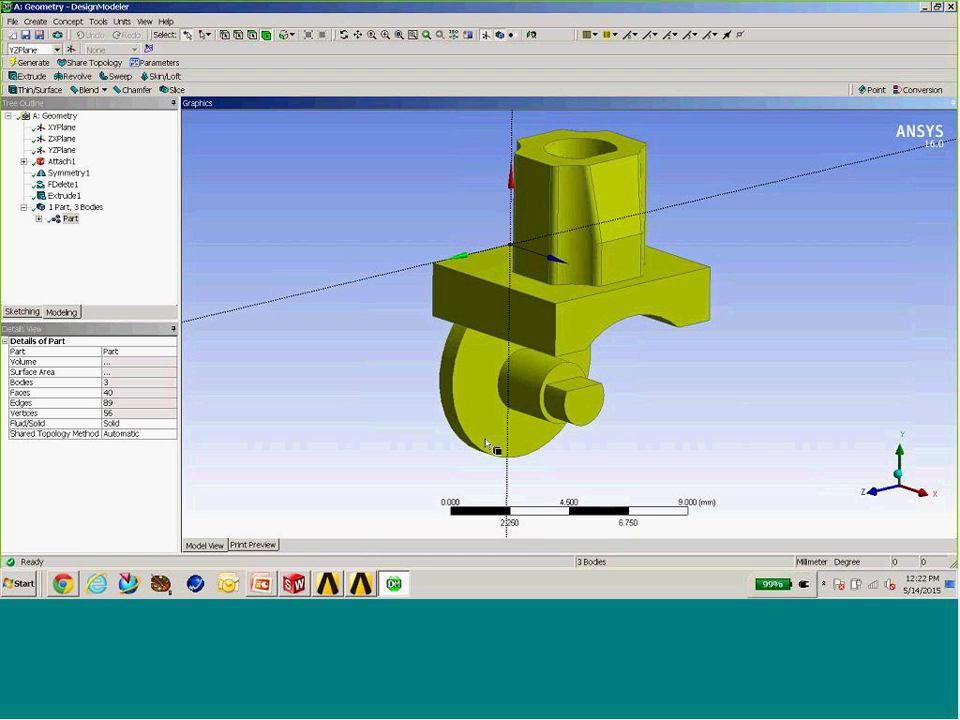
middle_click_drag(576, 394, 507, 341)
middle_click_drag(534, 257, 607, 322)
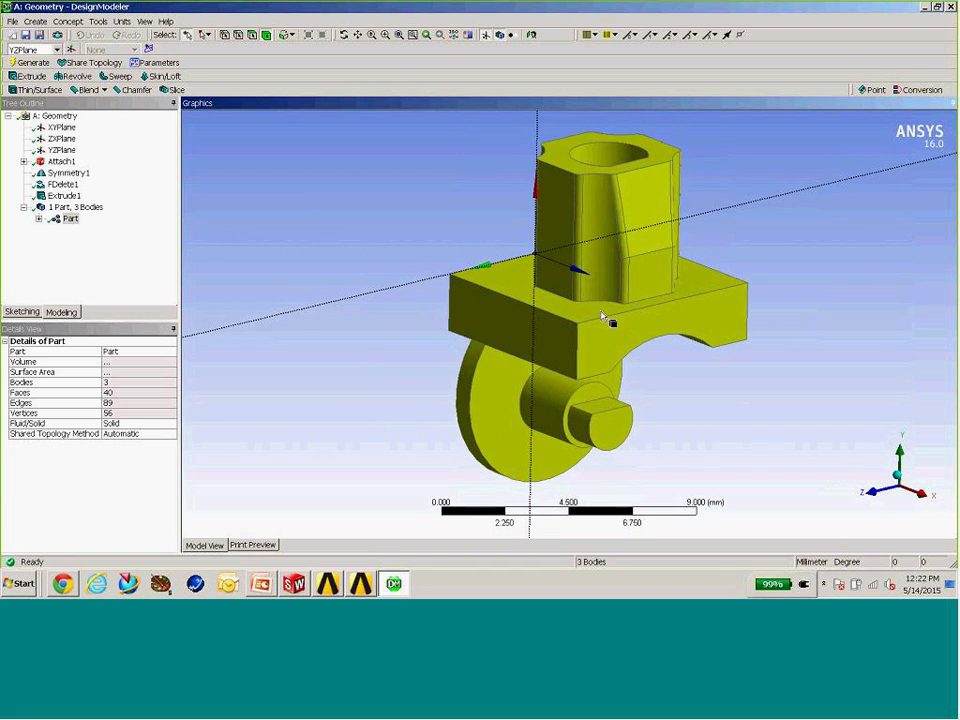
left_click(388, 214)
middle_click_drag(388, 214, 396, 239)
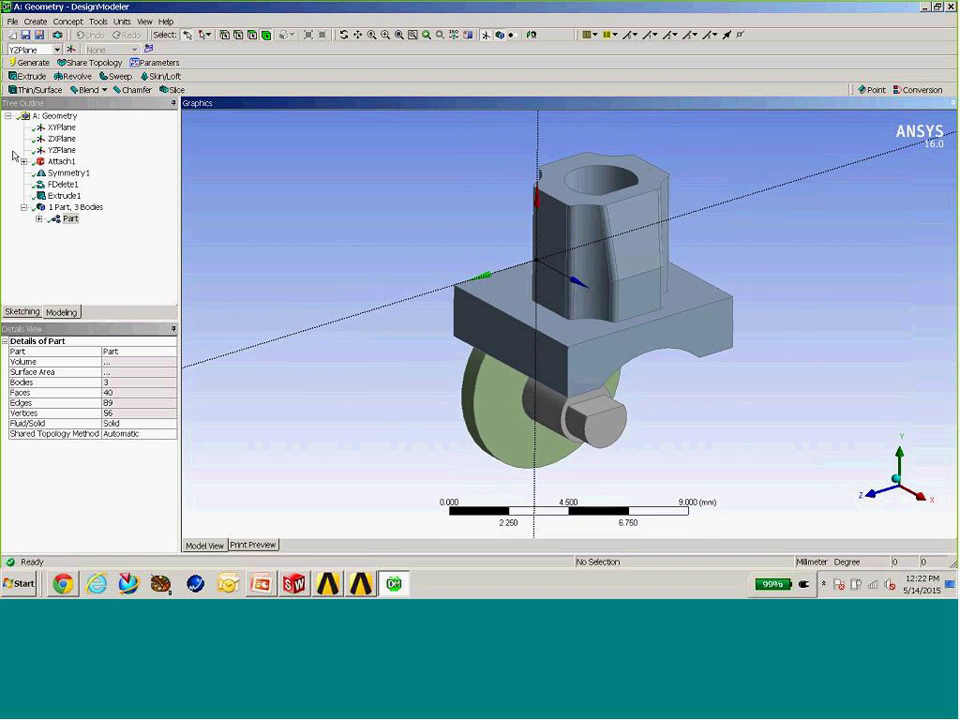
Examine the Attach1 import details for the boss width and boss offset parameters brought in from the CAD part.
left_click(61, 161)
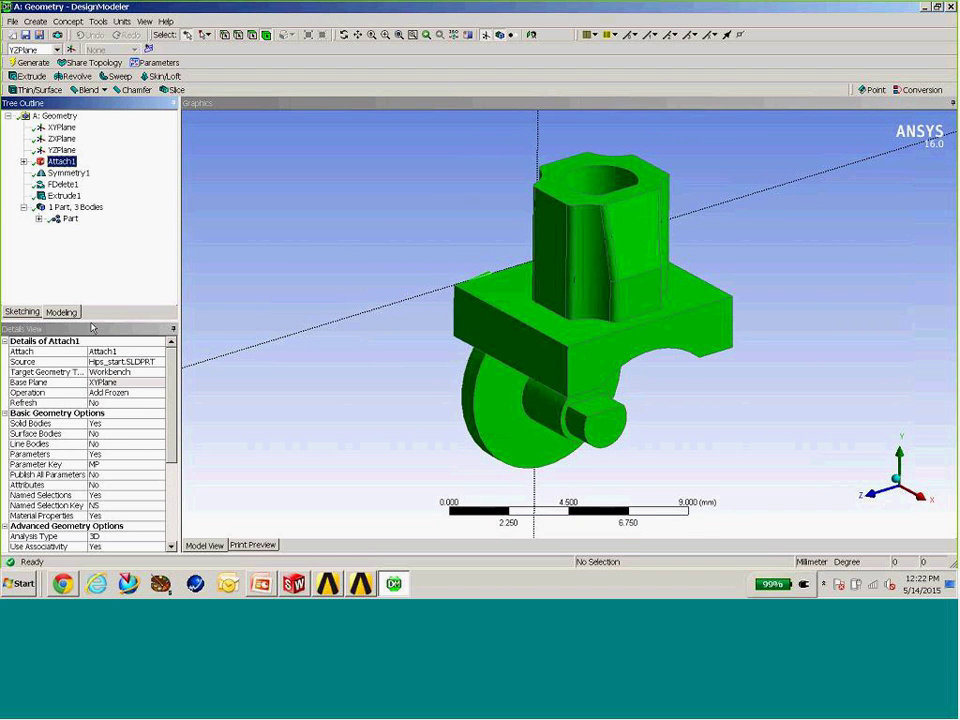
left_click_drag(93, 321, 103, 243)
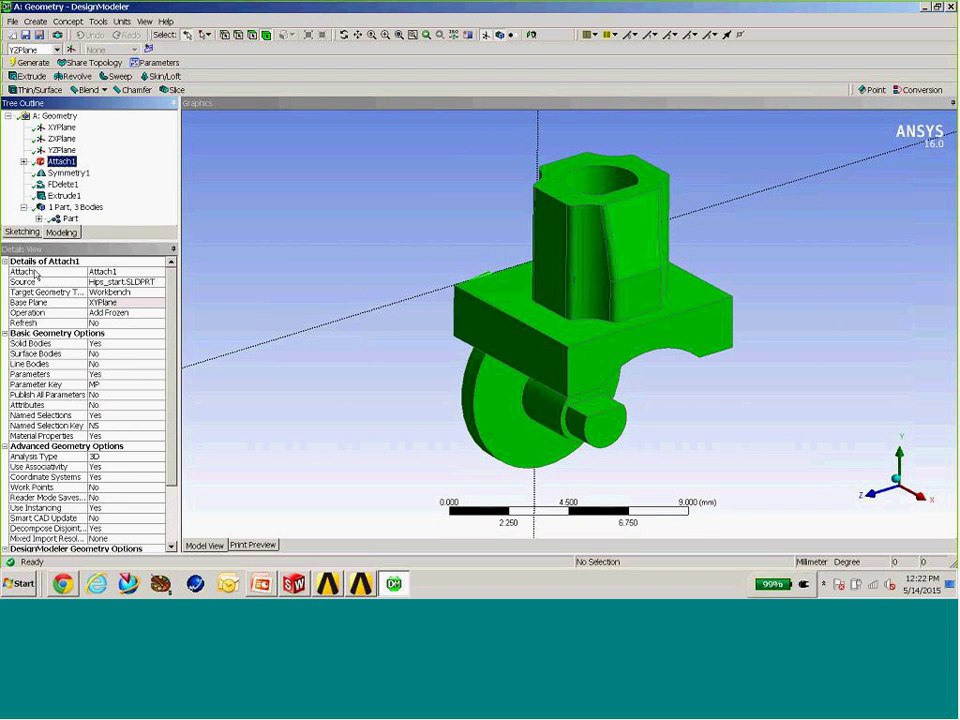
left_click(5, 261)
left_click(5, 271)
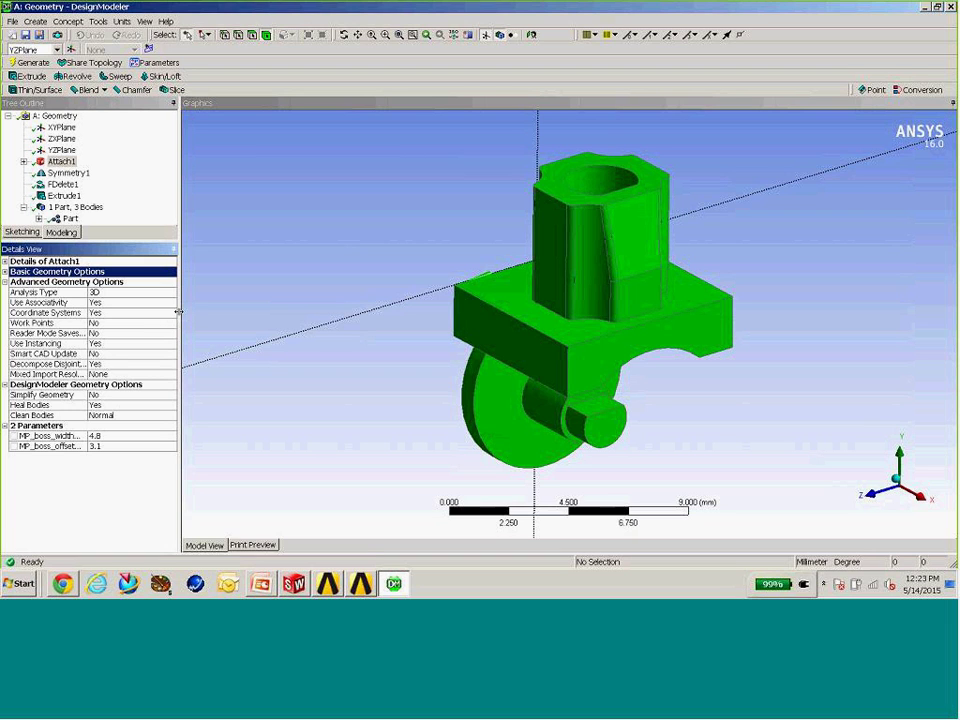
left_click_drag(183, 323, 281, 322)
left_click_drag(87, 290, 171, 292)
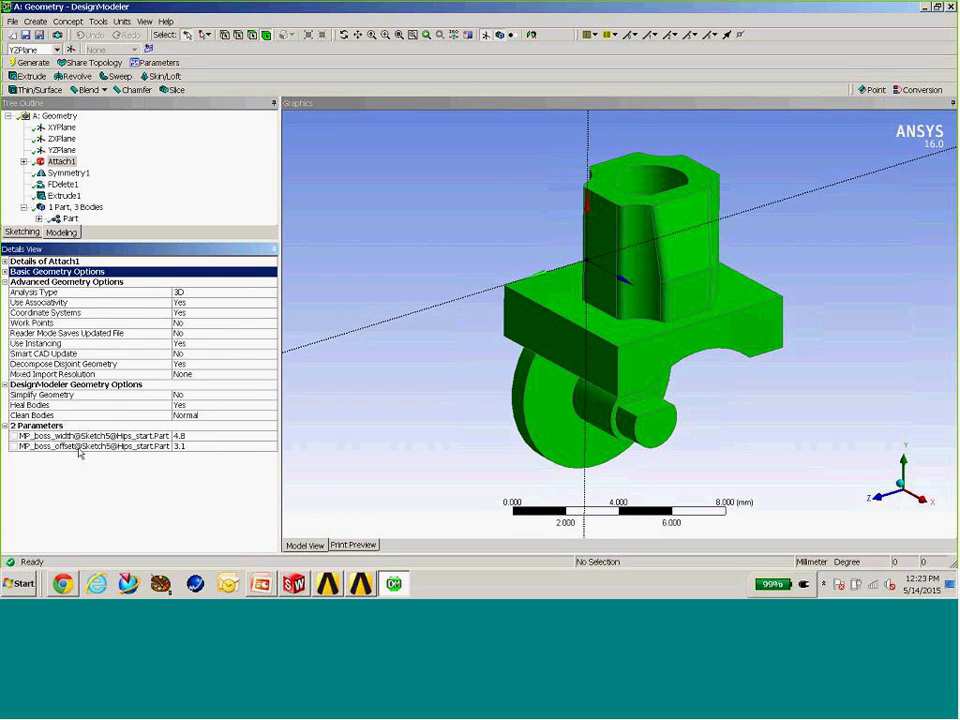
left_click(204, 437)
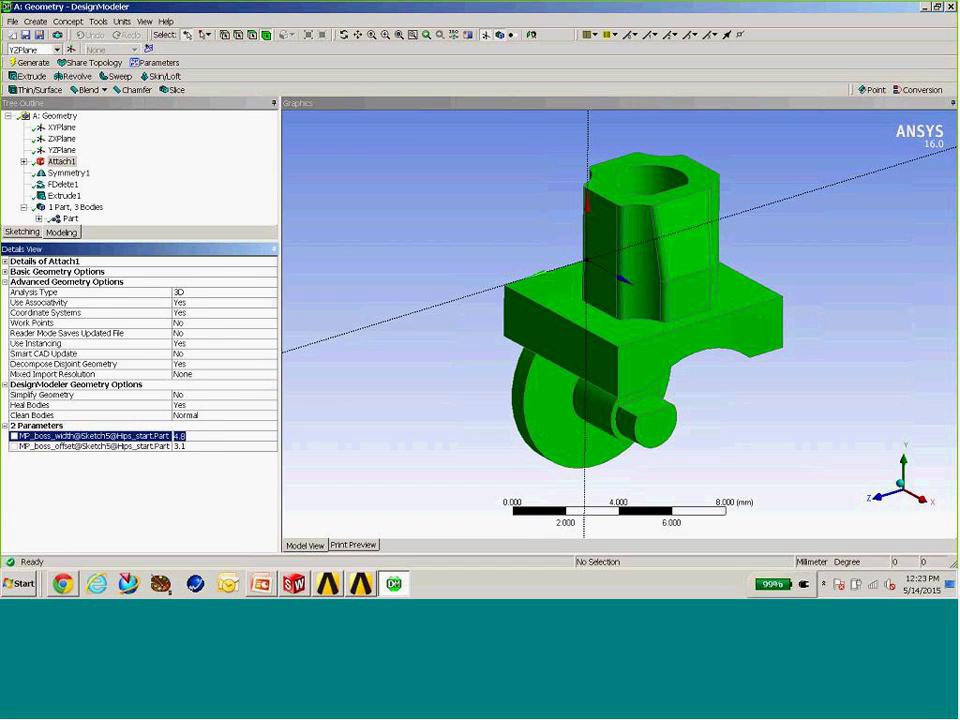
Refresh Attach1 with the option to use the DesignModeler parameter values.
left_click(5, 262)
left_click(188, 323)
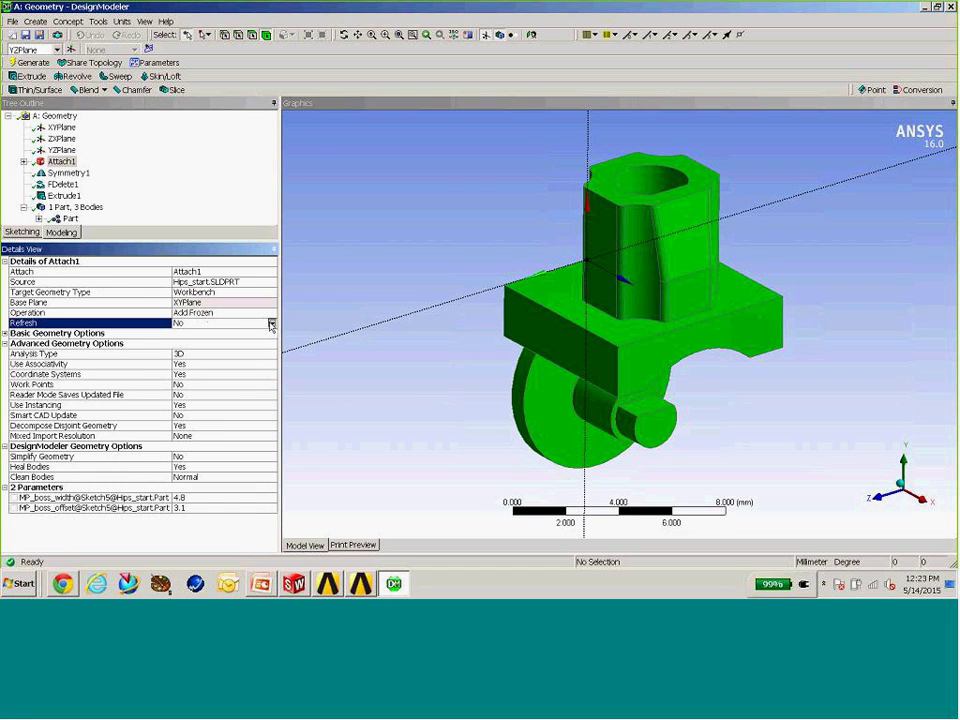
left_click(240, 323)
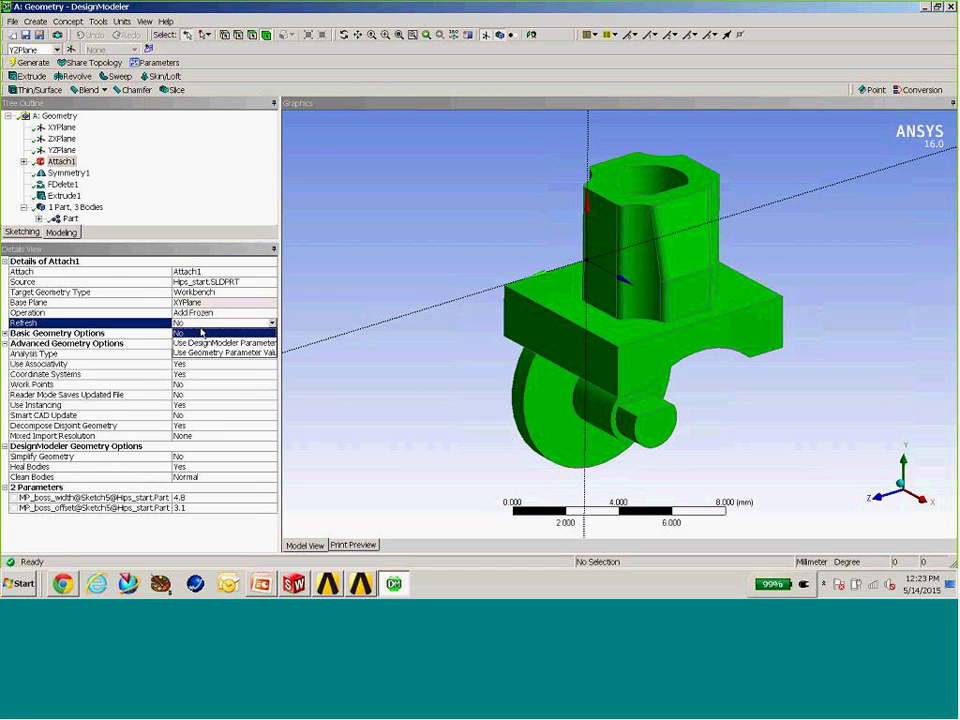
left_click(263, 343)
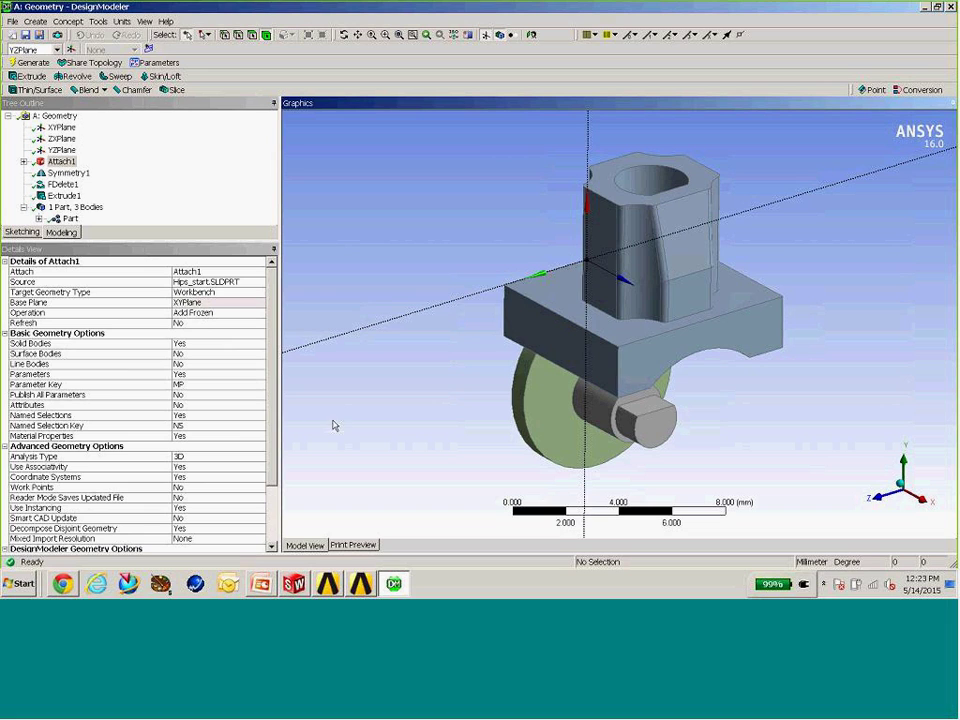
Promote Attach1's MP_boss_width and MP_boss_offset dimensions to Workbench input parameters.
scroll(205, 232, "down", 3)
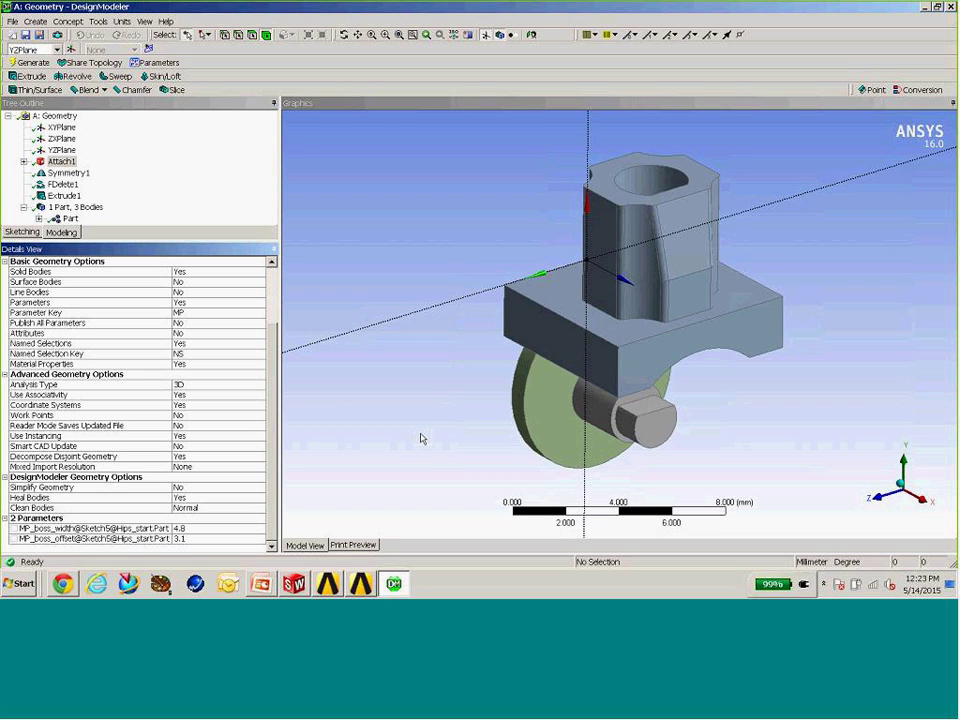
middle_click_drag(437, 315, 562, 356)
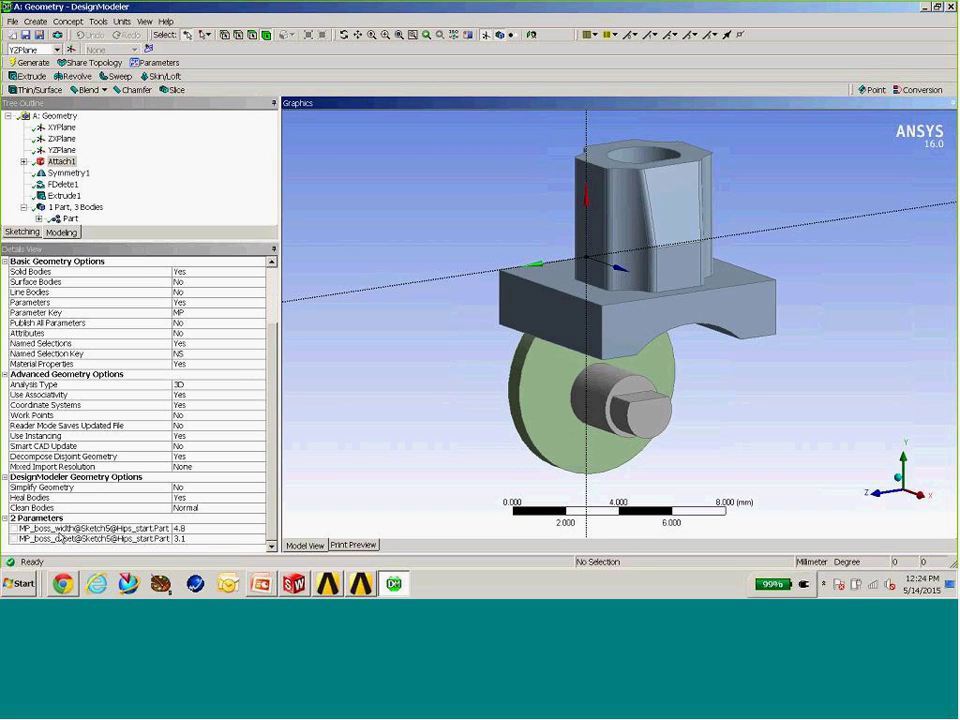
left_click(16, 530)
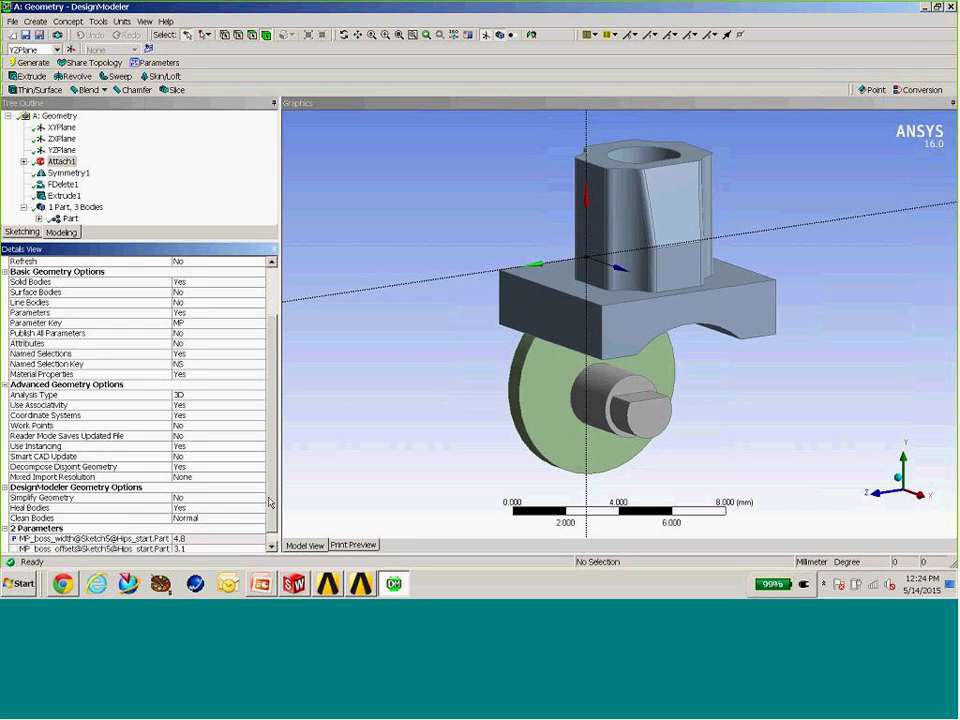
left_click_drag(272, 508, 273, 519)
left_click(14, 539)
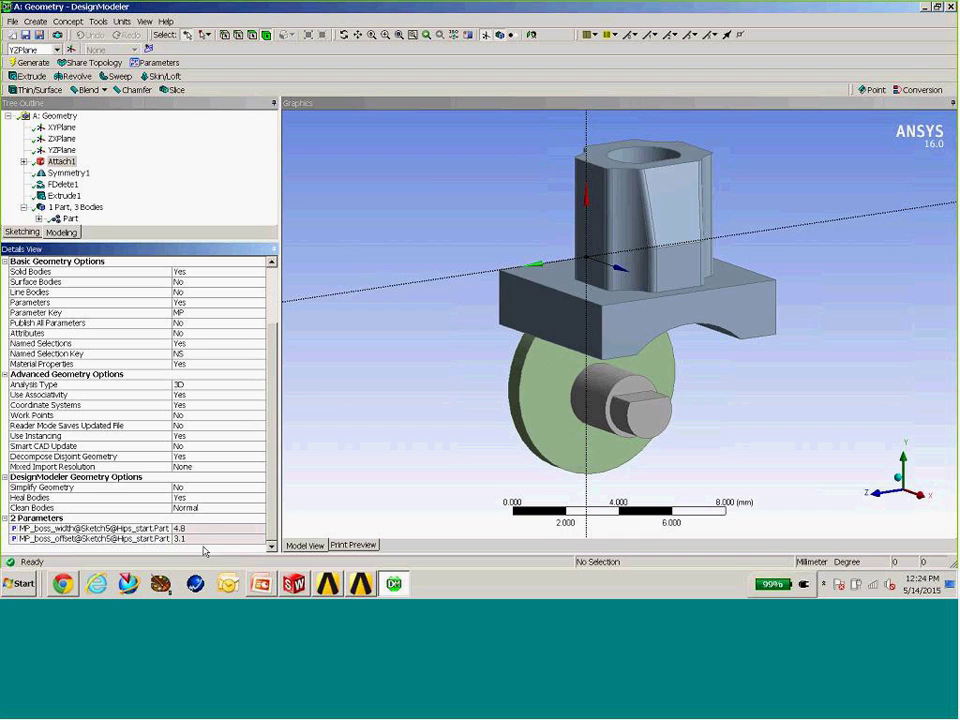
Switch to Workbench and review the boss width and boss offset entries in the project's Parameter Set.
left_click(329, 585)
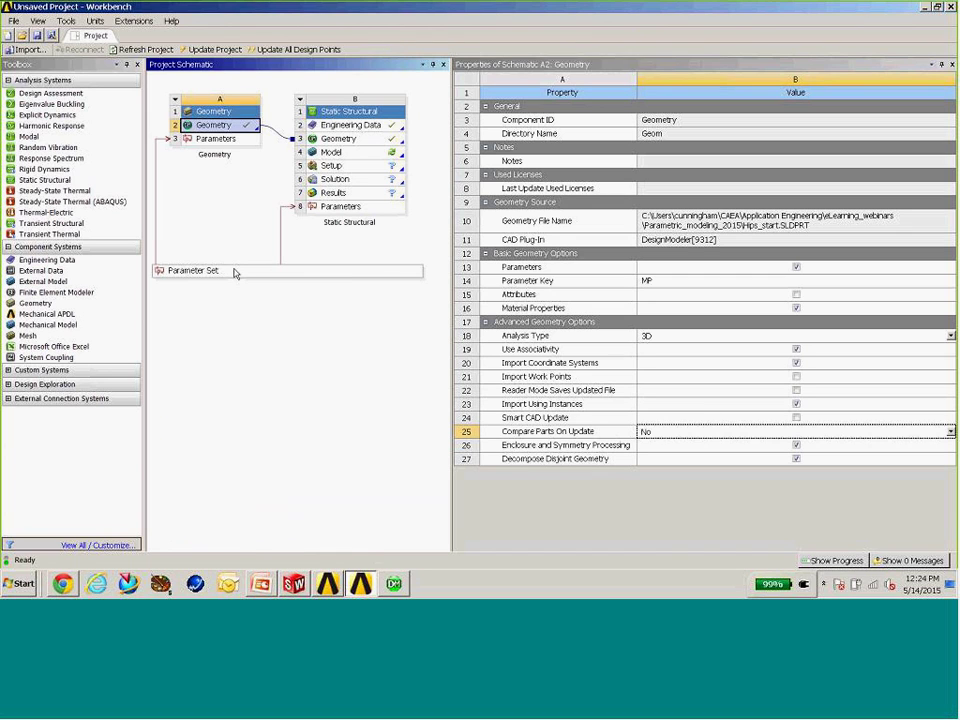
double_click(234, 271)
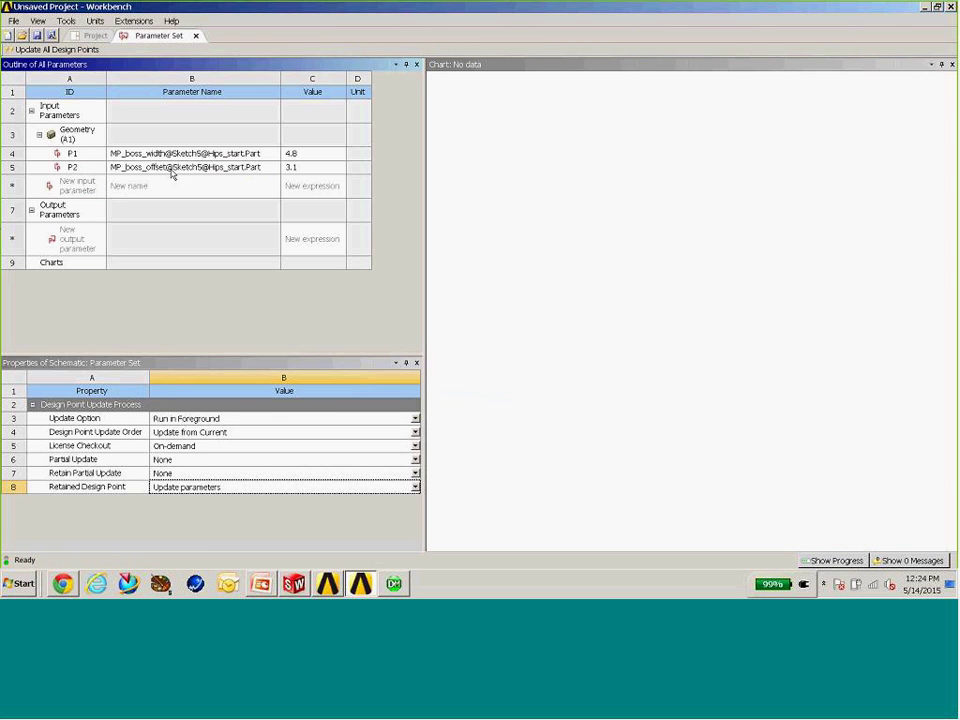
left_click(313, 155)
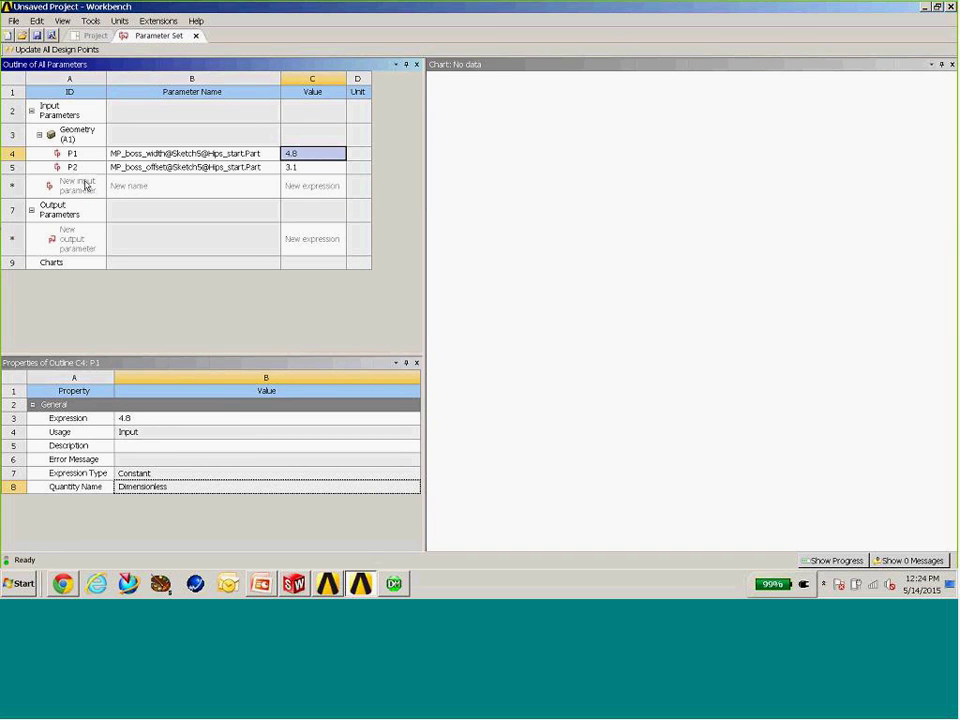
left_click(88, 36)
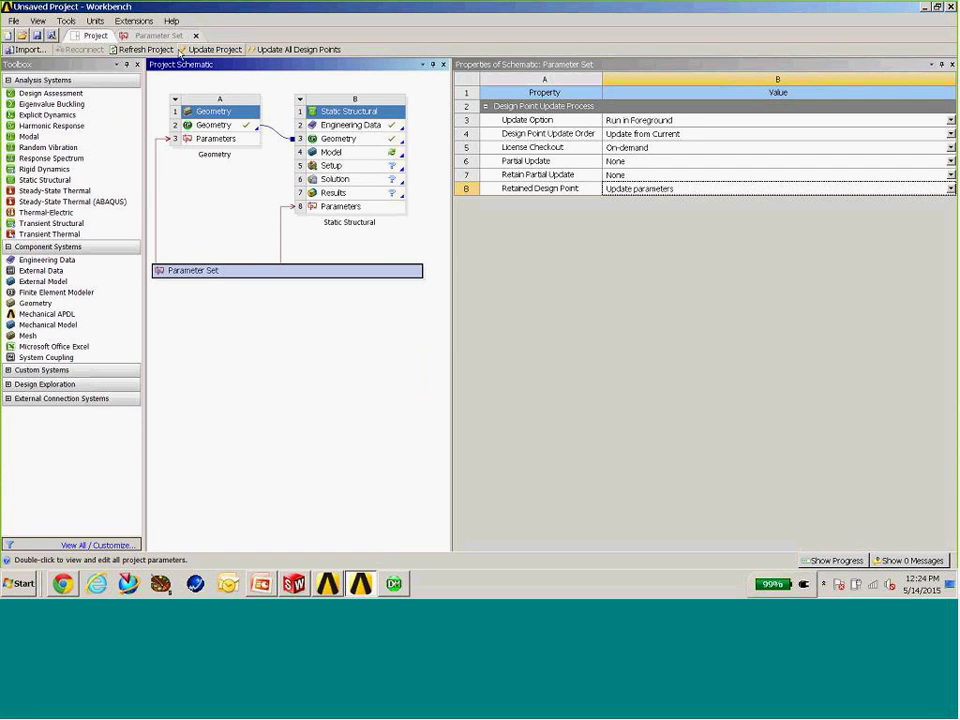
left_click(165, 36)
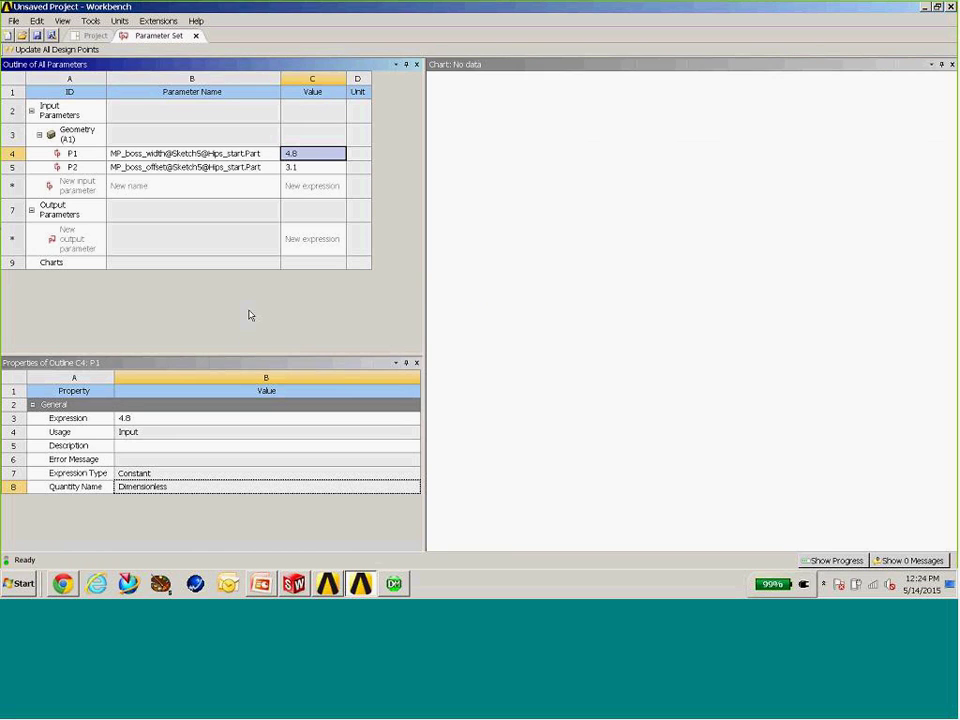
left_click(164, 154)
left_click(166, 168)
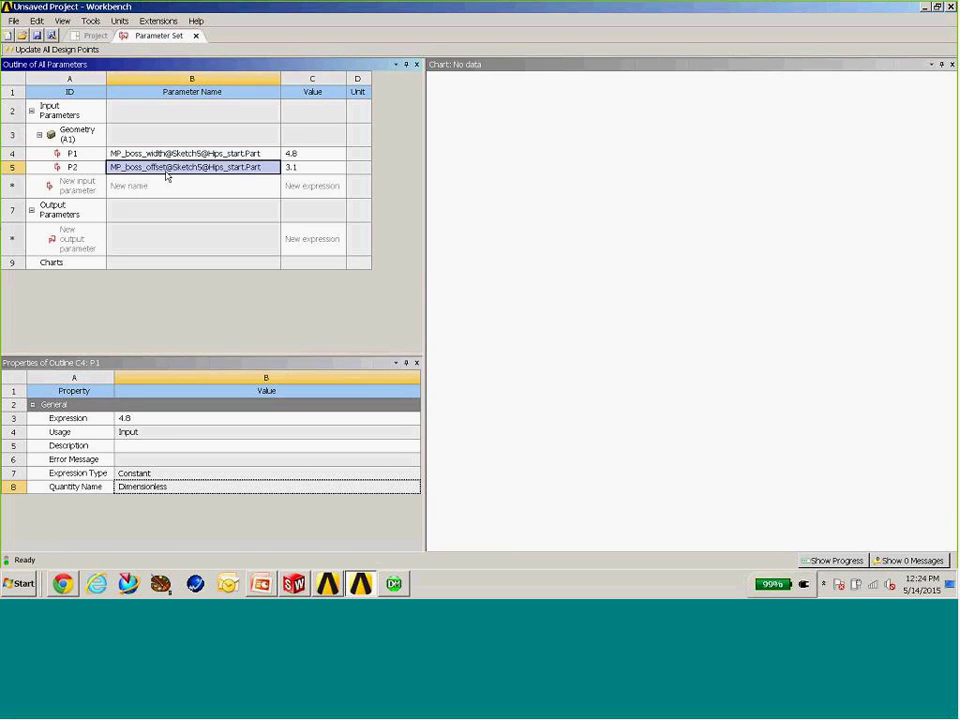
left_click(157, 155)
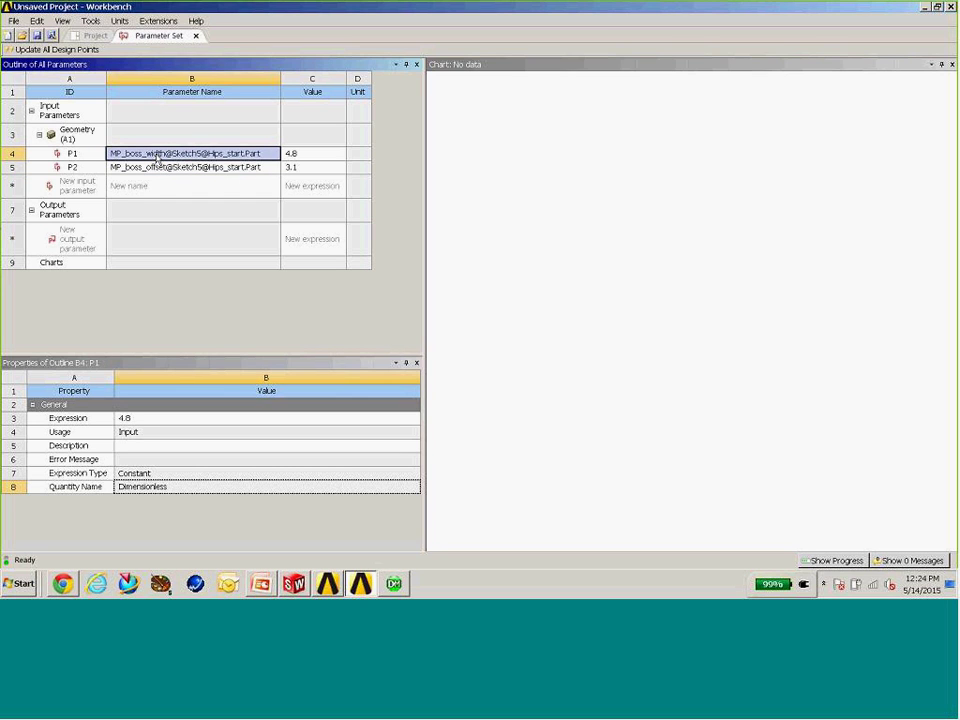
Return to DesignModeler, pick an edge where the boss meets the plate, and extend the selection to limits around the boss base.
left_click(395, 584)
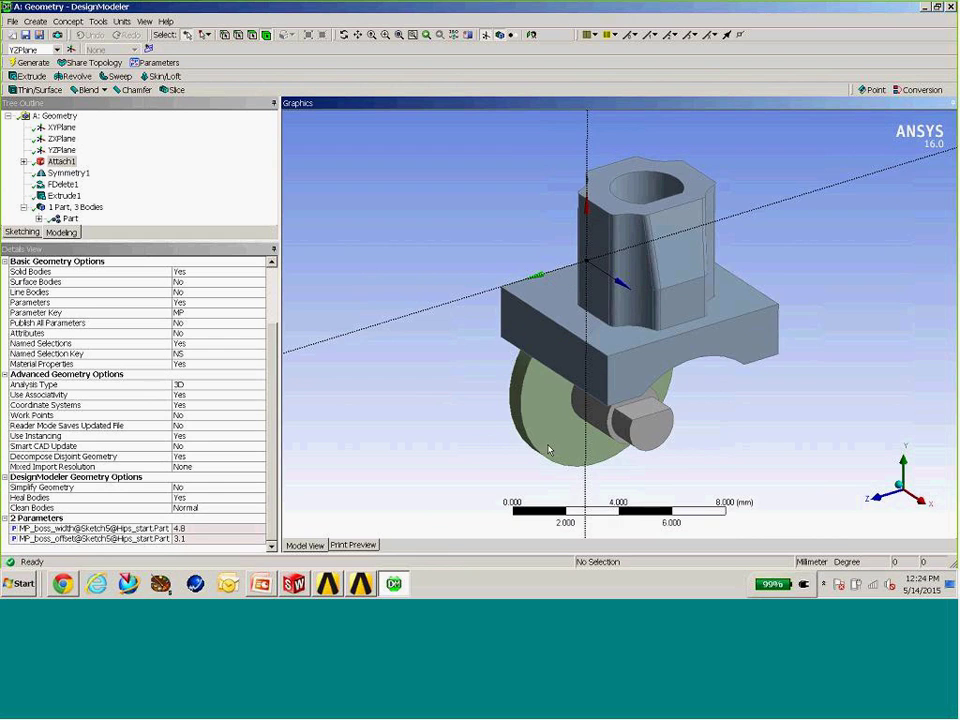
scroll(548, 449, "up", 5)
middle_click_drag(499, 240, 433, 249, "ctrl")
middle_click_drag(327, 265, 662, 439)
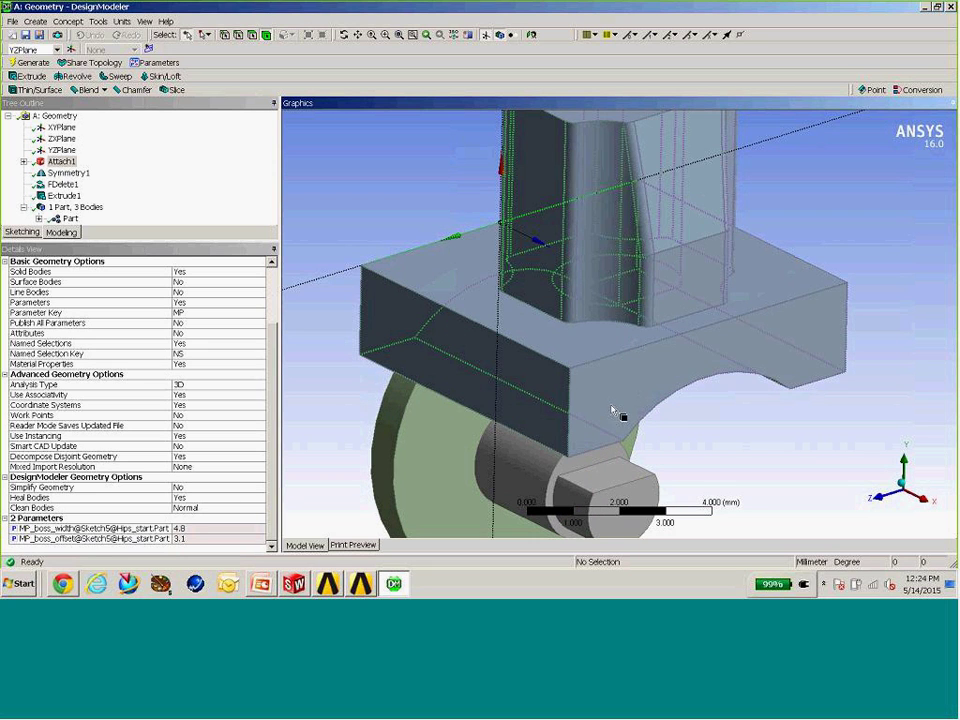
mouse_move(458, 268)
middle_mouse_down()
mouse_move(492, 256)
mouse_move(463, 256)
middle_mouse_up()
left_click(238, 36)
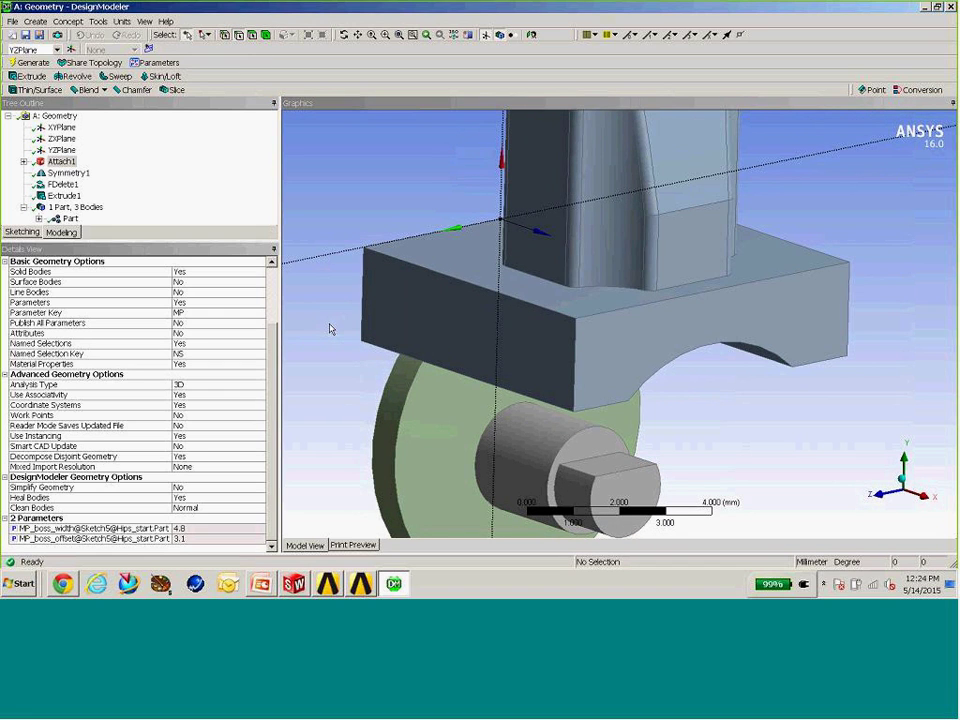
middle_click_drag(459, 336, 587, 294)
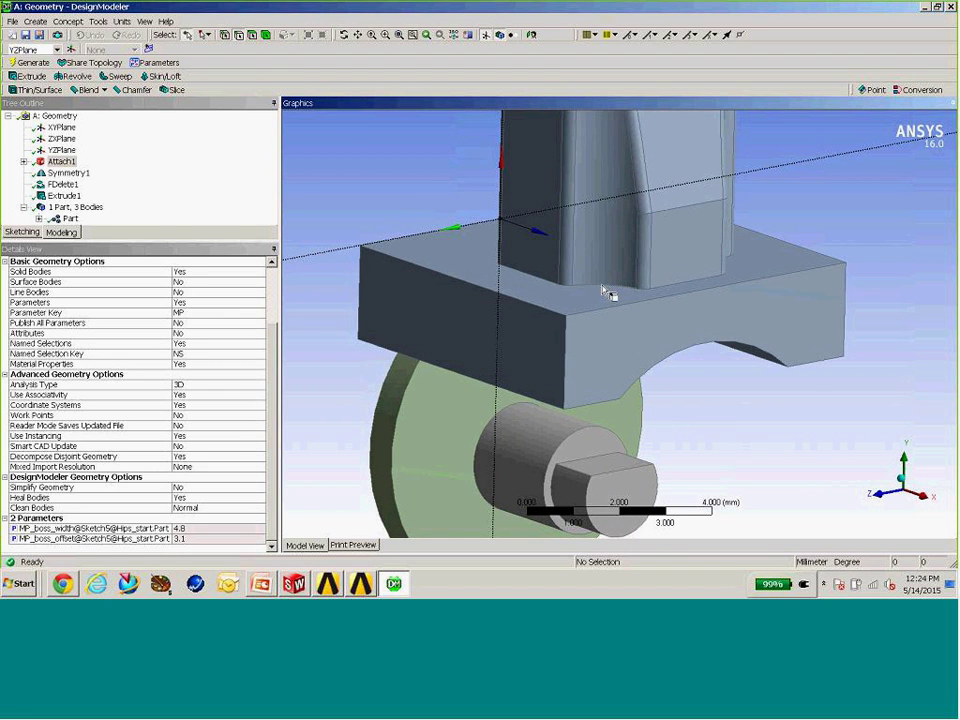
left_click(608, 290)
left_click(290, 36)
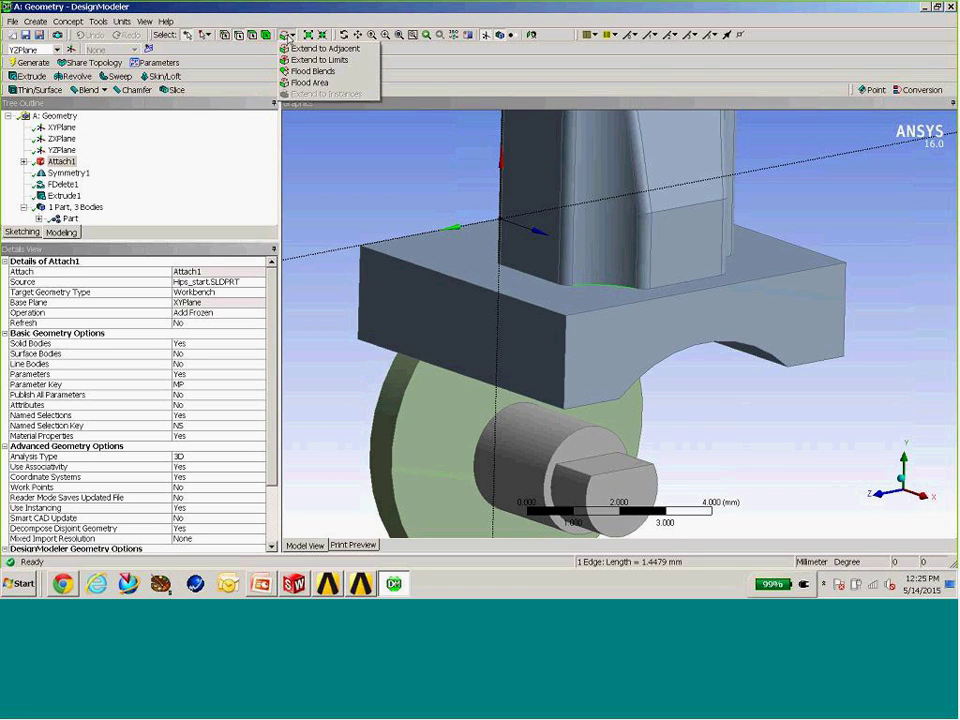
left_click(318, 60)
middle_click_drag(585, 302, 568, 311)
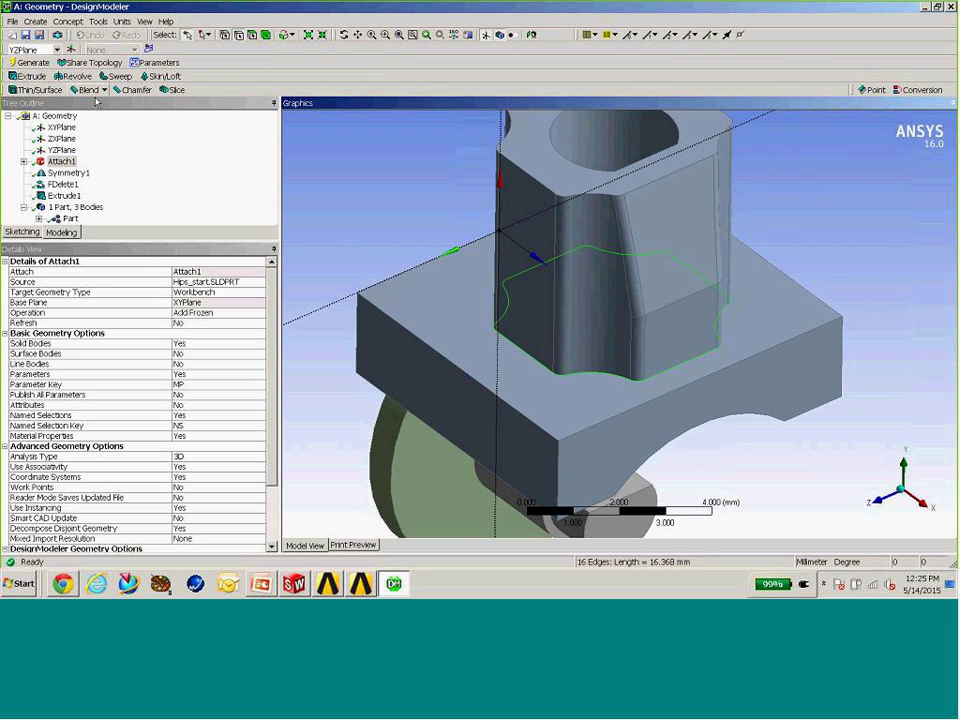
Create a fixed-radius blend of 0.05 mm on the selected edges around the boss base and generate it.
left_click(88, 89)
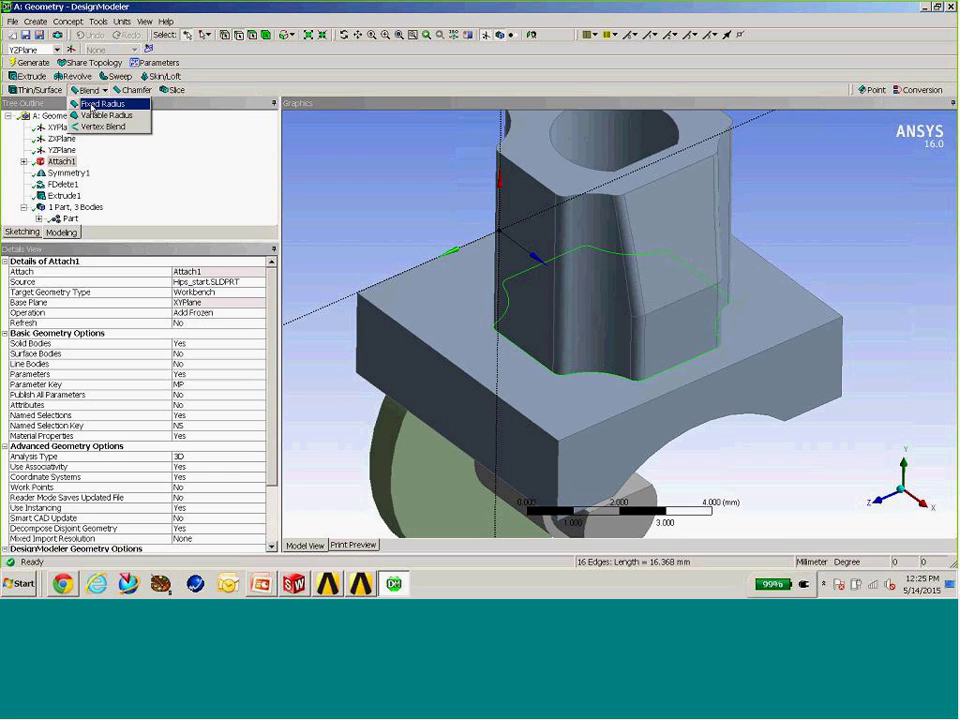
left_click(95, 100)
left_click(133, 292)
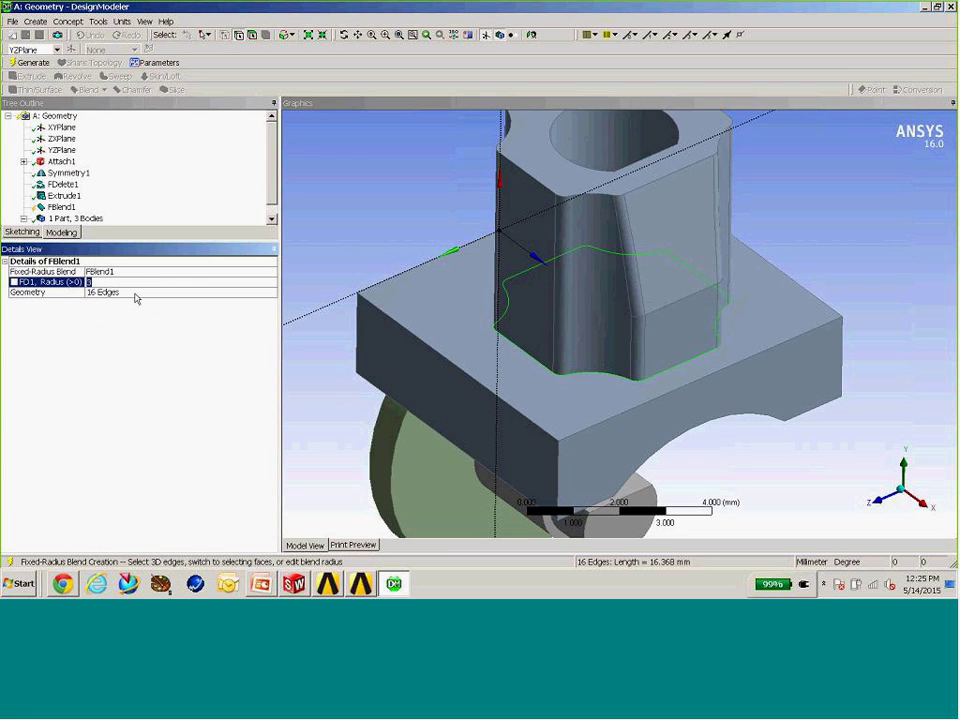
type("0.05")
key("Return")
left_click(13, 61)
Increase the boss base blend radius to 0.1 mm, regenerate the geometry and inspect the blend.
mouse_move(574, 289)
middle_mouse_down()
mouse_move(570, 268)
mouse_move(562, 280)
middle_mouse_up()
left_click(135, 282)
type("0.1")
key("Return")
left_click(30, 62)
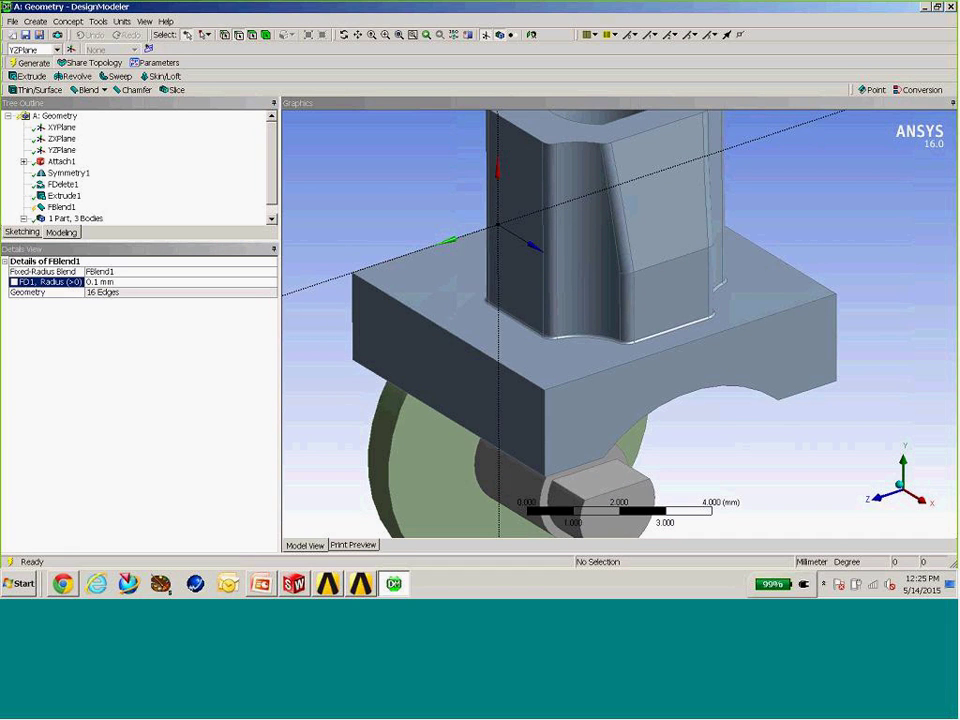
scroll(560, 334, "up", 2)
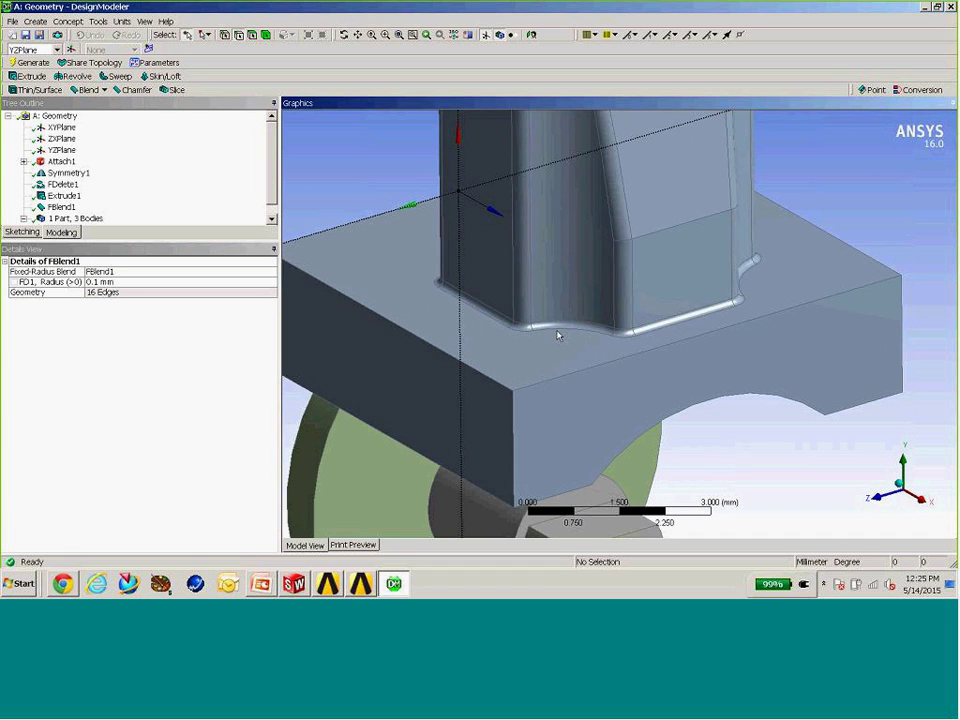
scroll(469, 285, "down", 1)
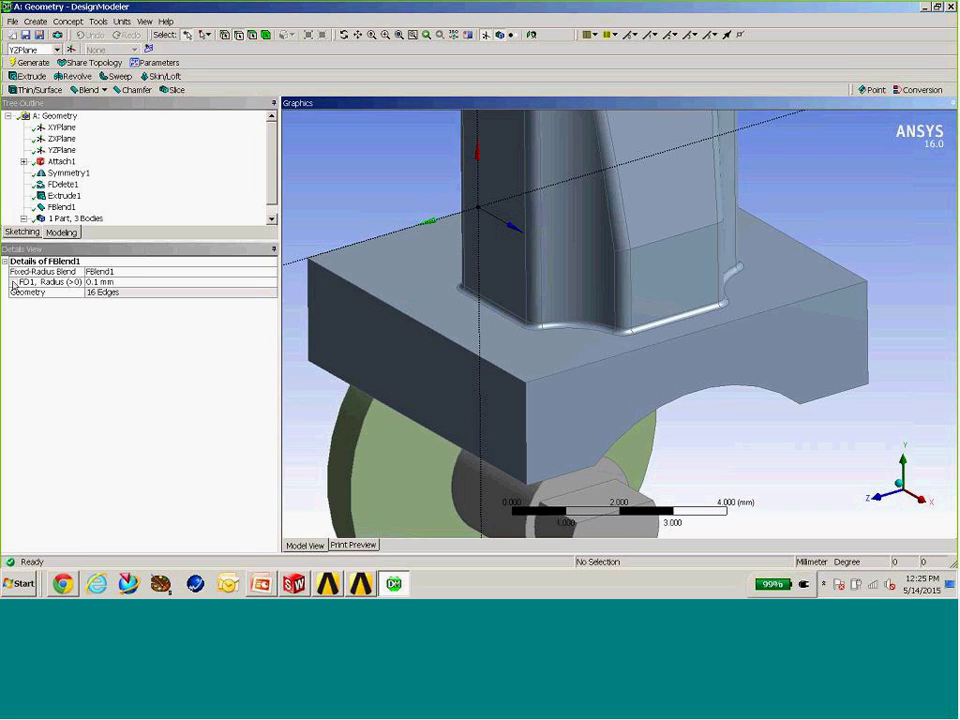
Promote the FBlend1 radius to a design parameter named DM_boss_fillet.
left_click(13, 283)
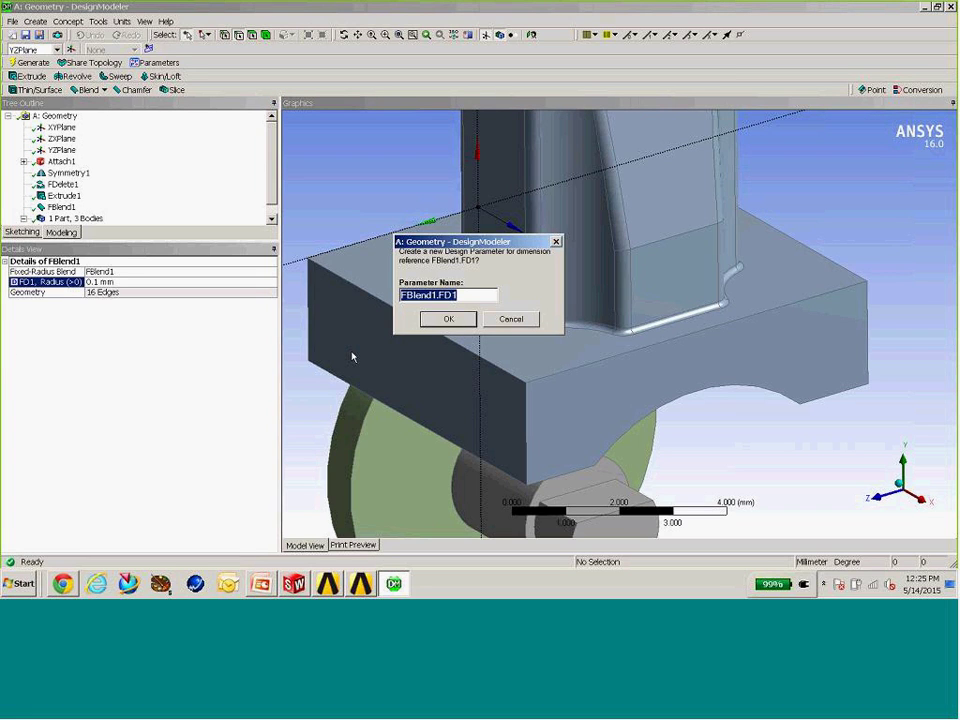
type("bo")
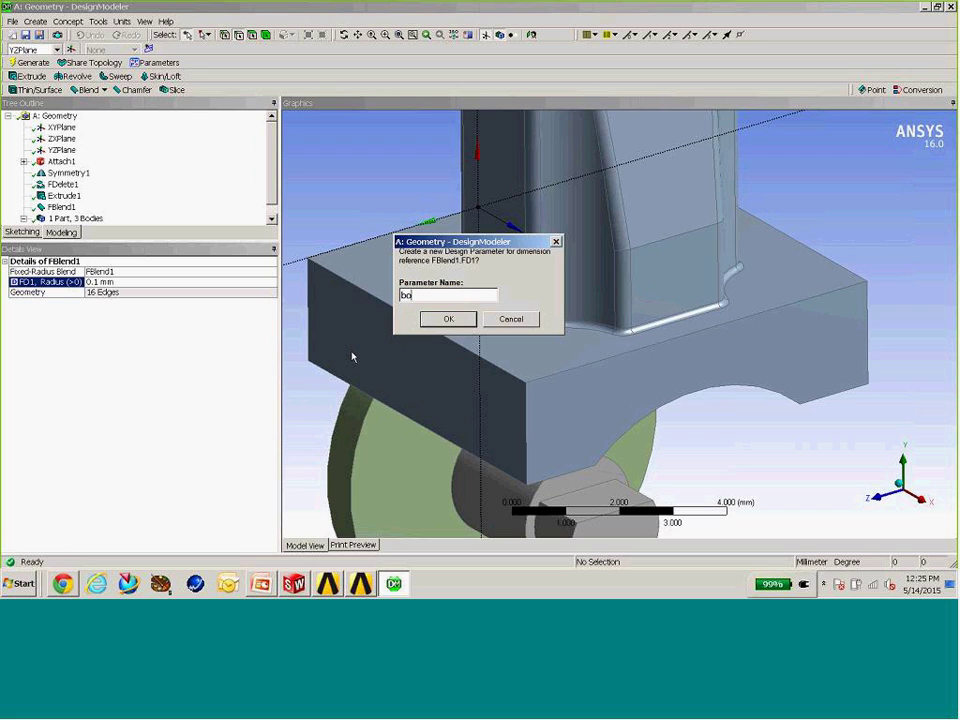
type("ss_fillet")
key("Home")
type("DM_")
left_click(448, 320)
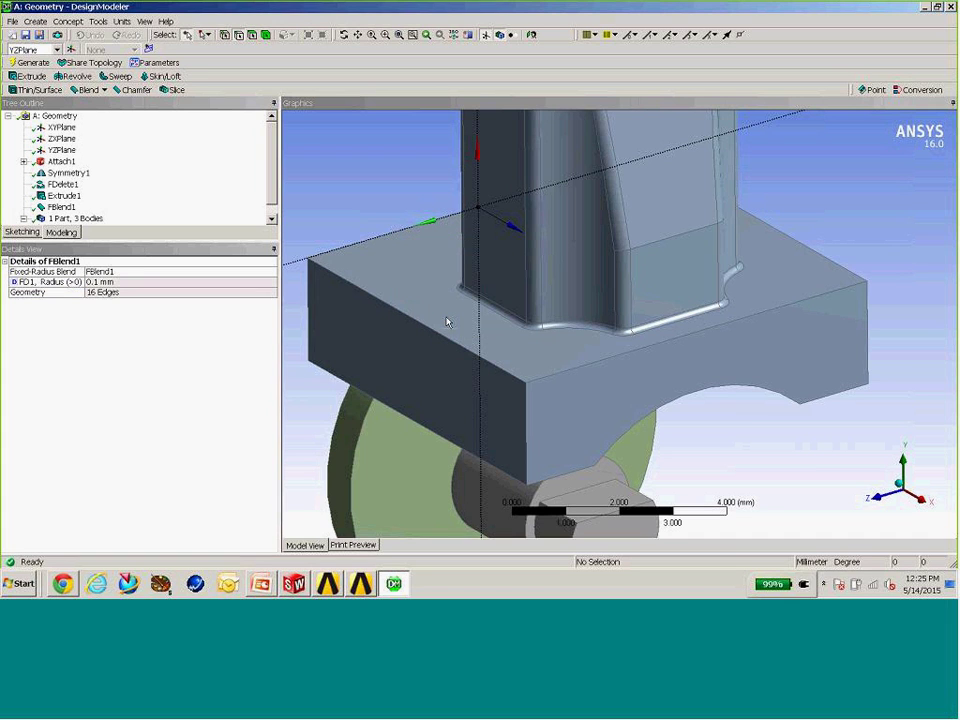
Switch to Workbench and review the DM_boss_fillet entry and its expression in the Parameter Set.
left_click(363, 587)
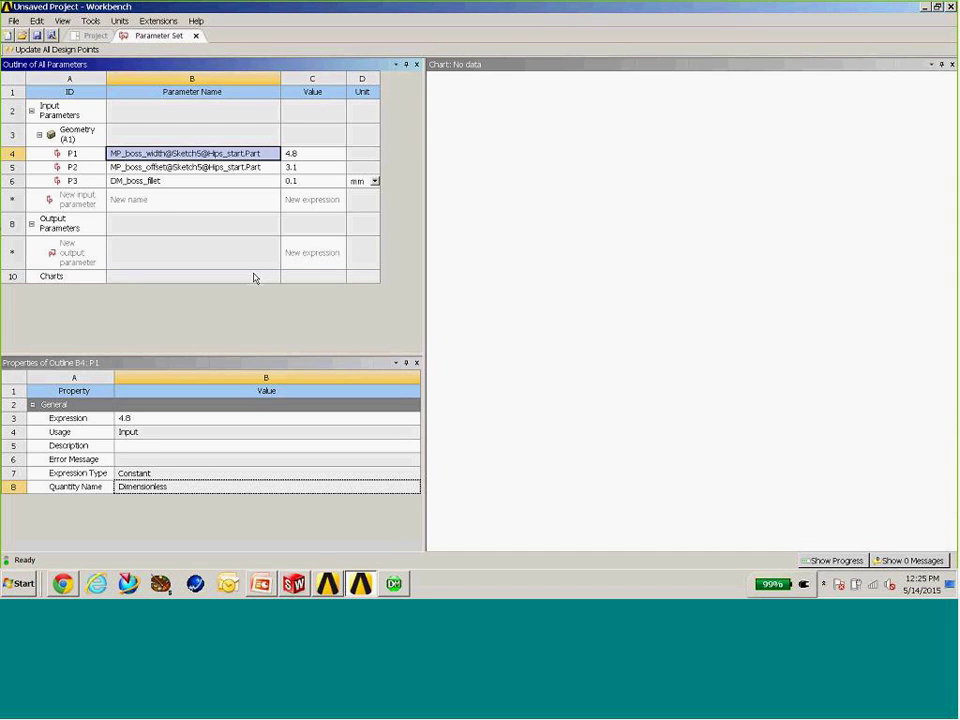
left_click(148, 181)
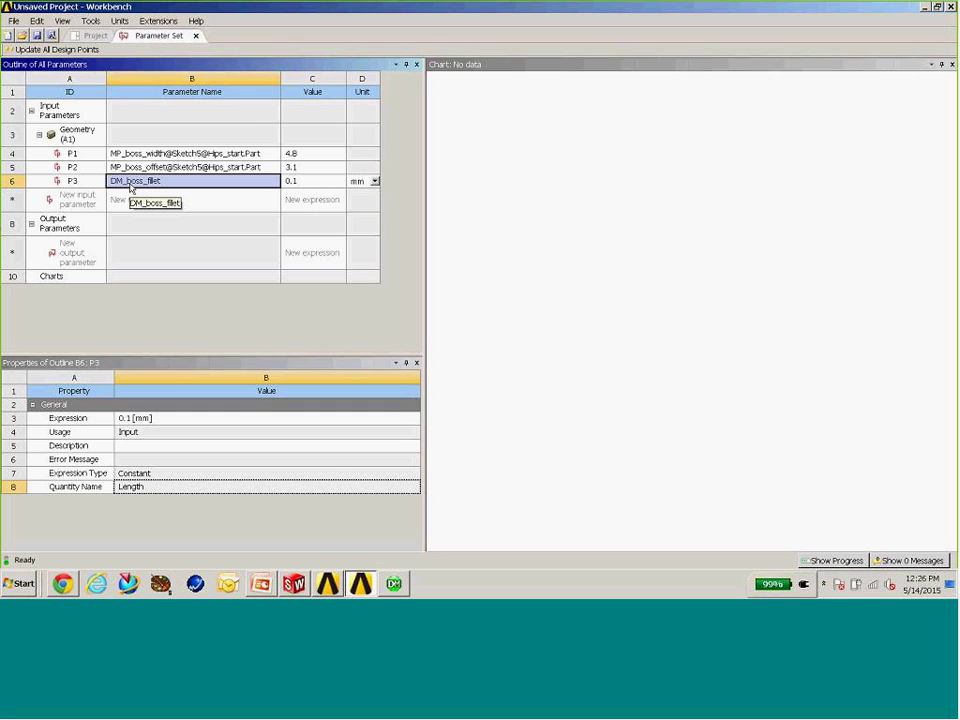
left_click(155, 421)
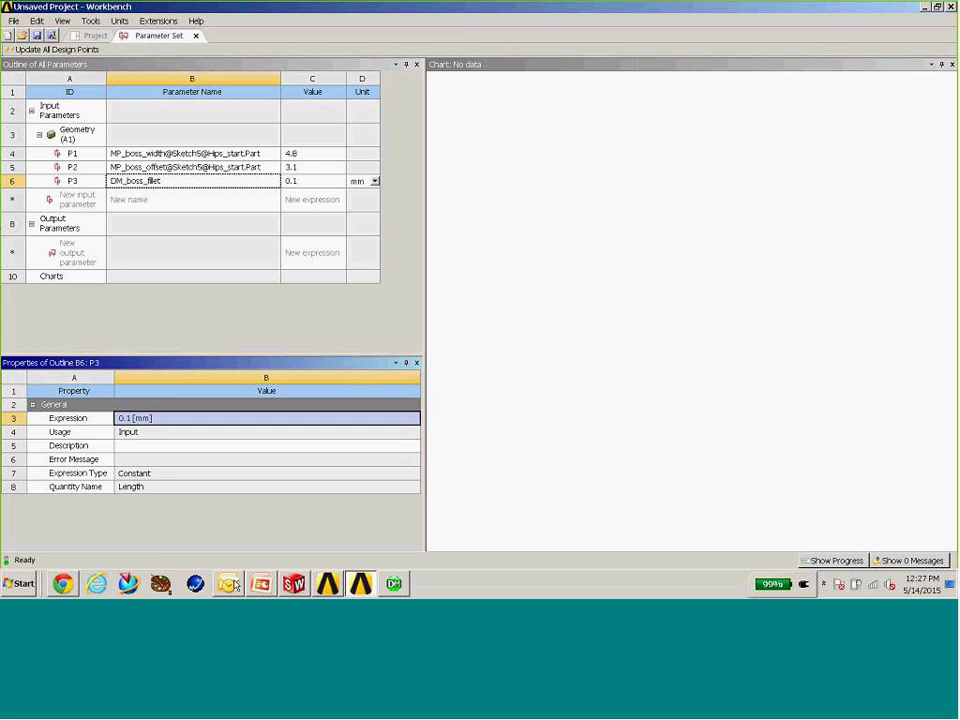
left_click(262, 584)
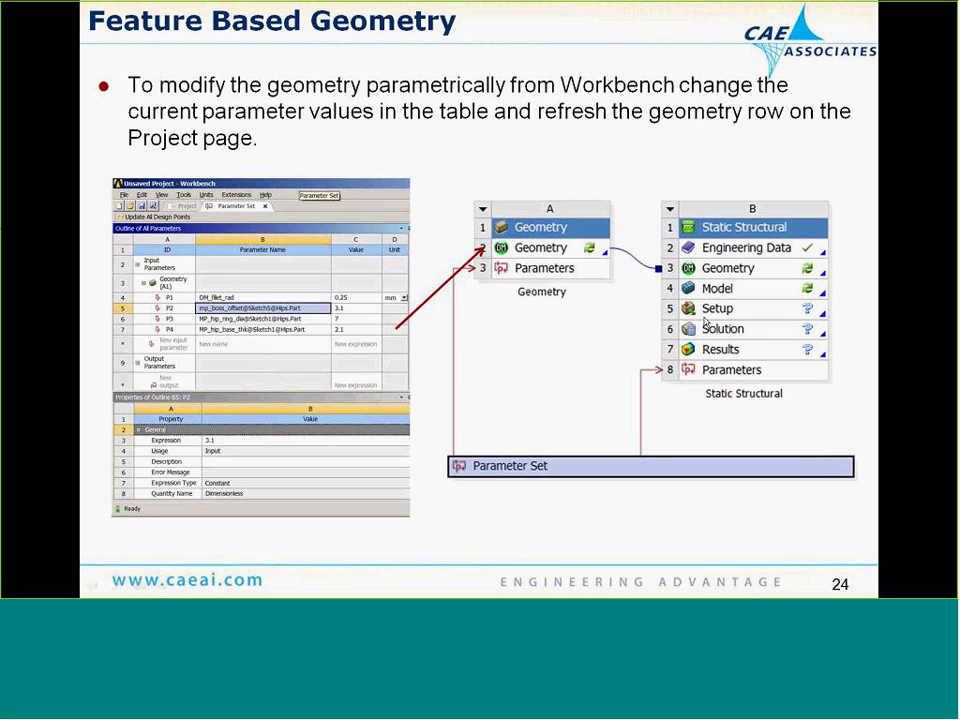
left_click(545, 357)
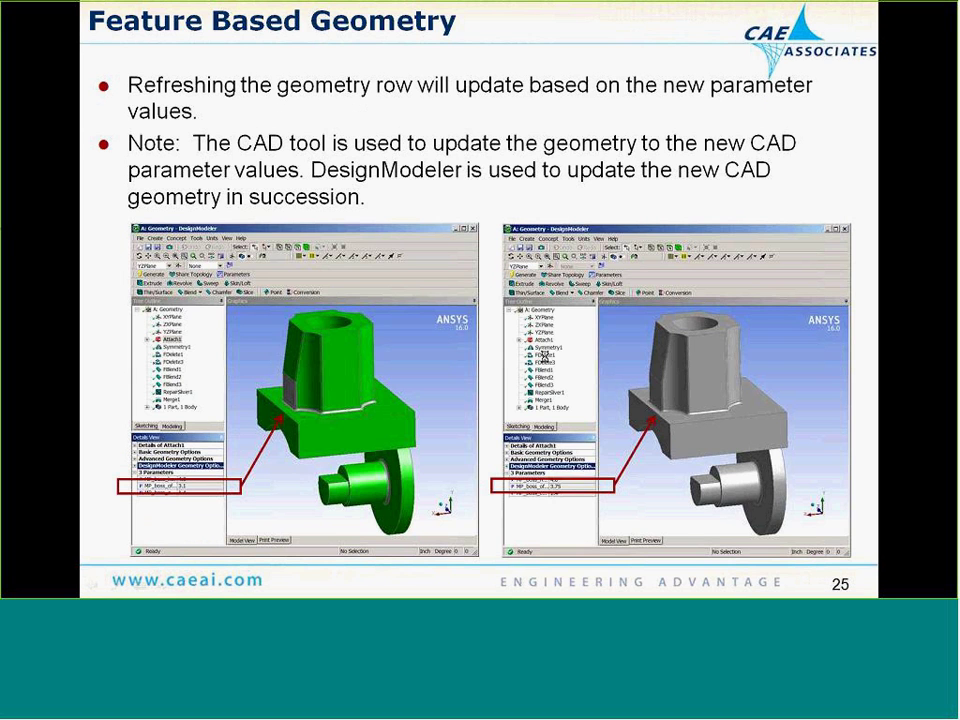
left_click(545, 358)
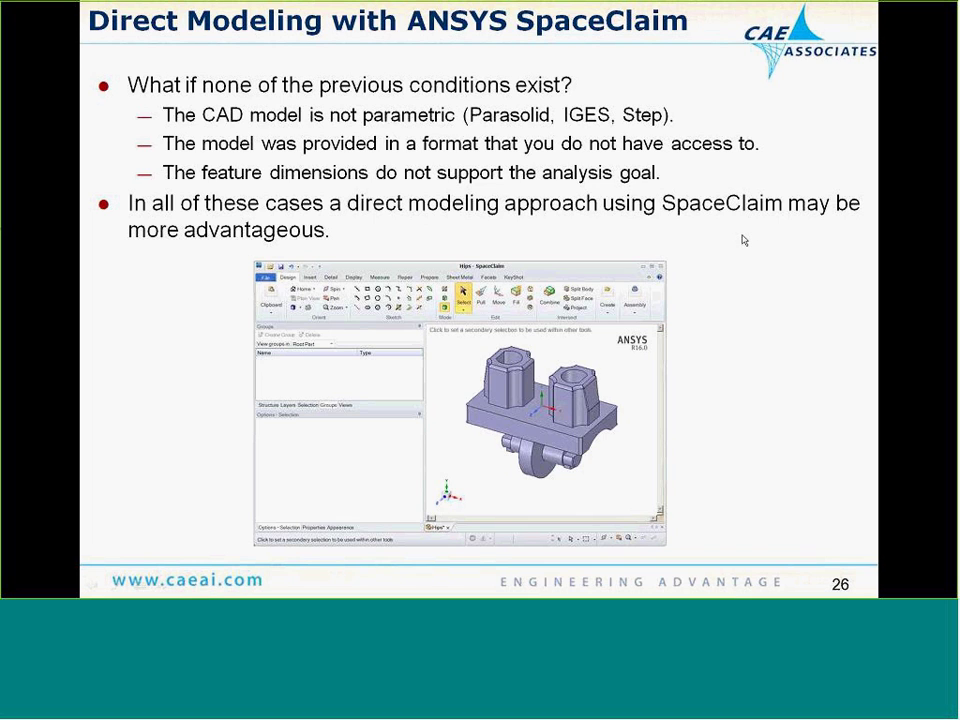
key("Escape")
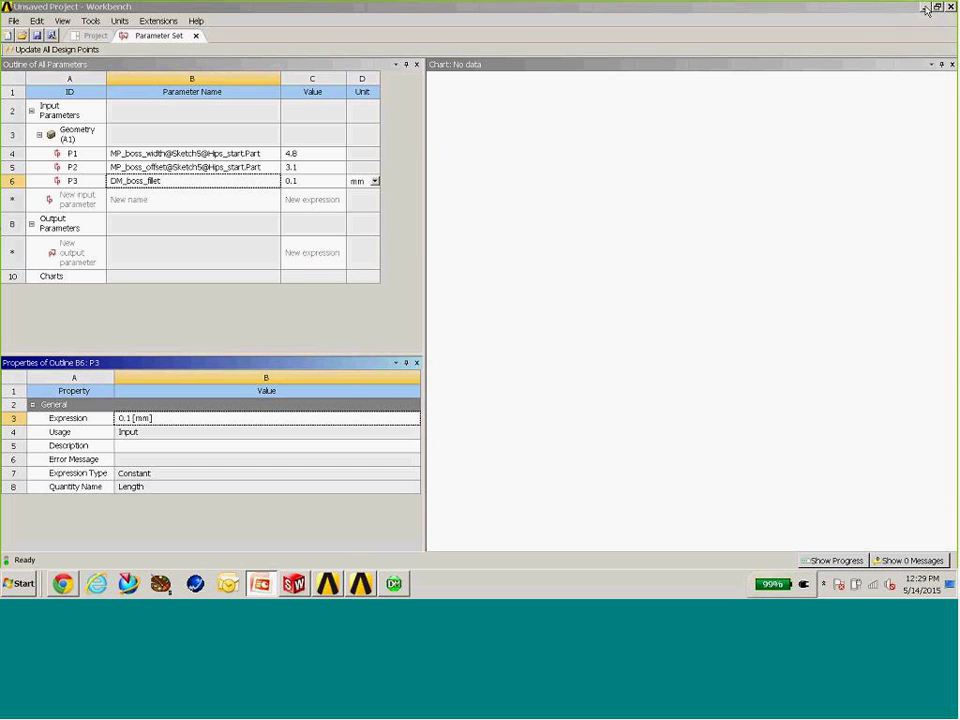
Put aside the Workbench, DesignModeler and SolidWorks windows and switch to SpaceClaim.
key("alt+Tab")
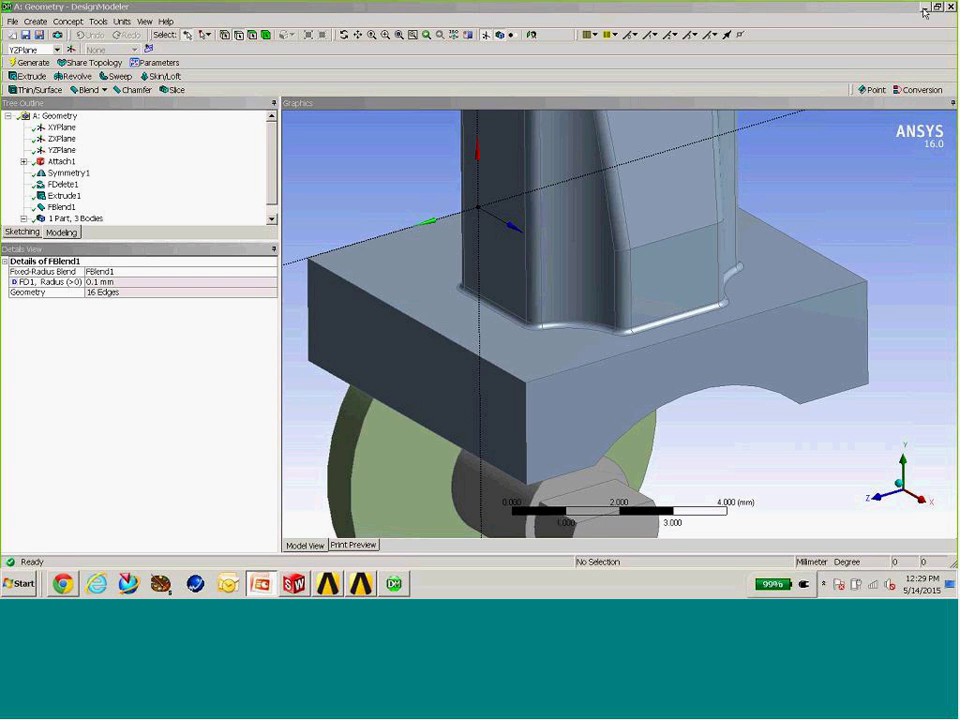
key("alt+Tab")
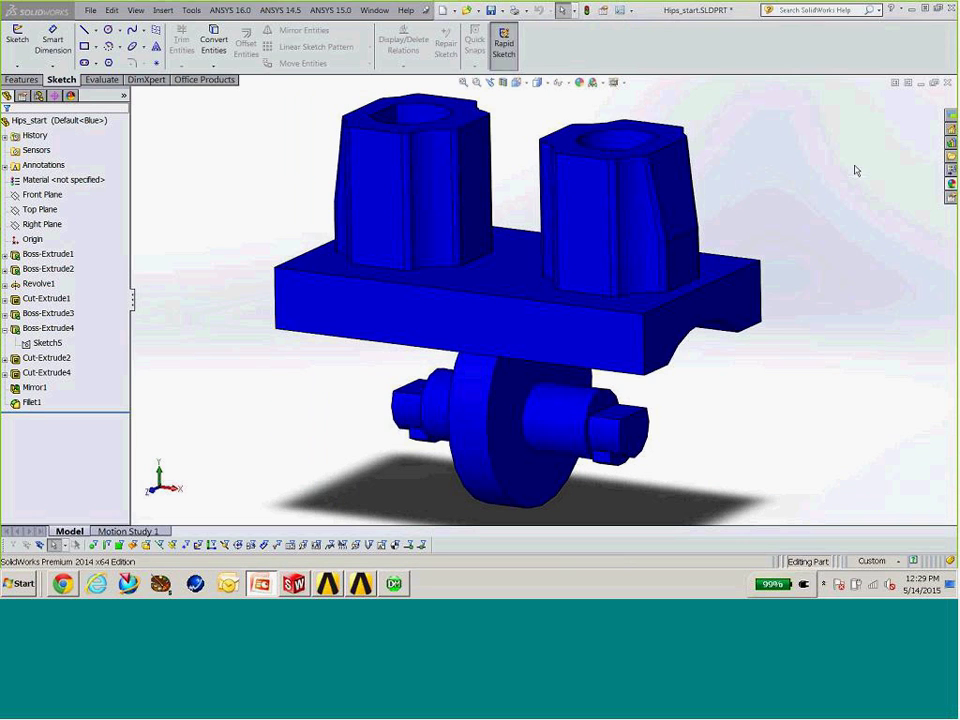
left_click(913, 8)
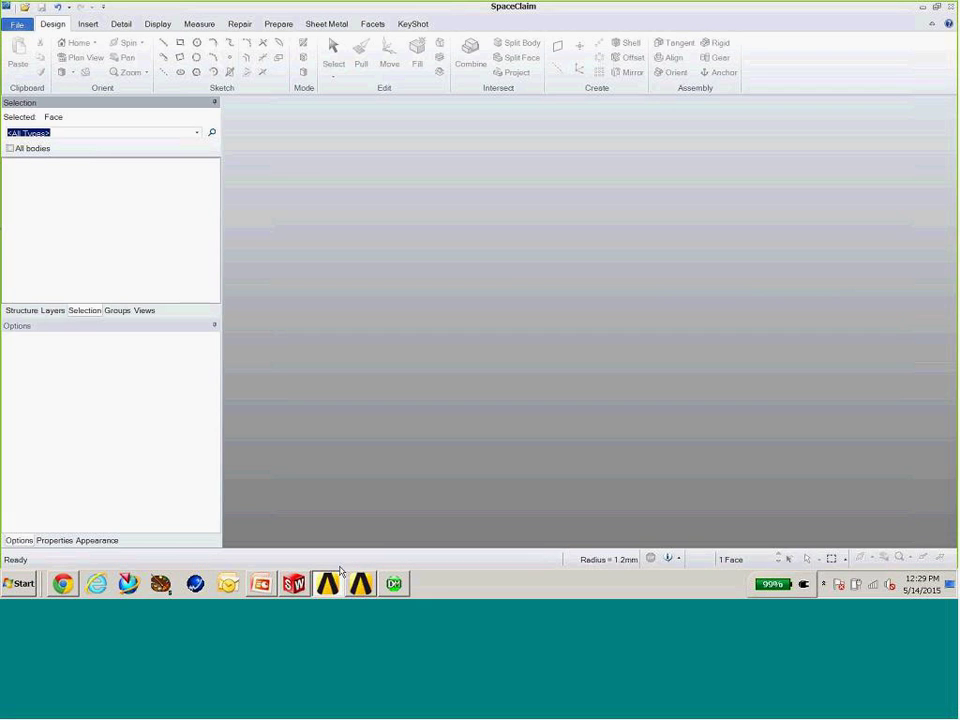
key("alt+Tab")
Open the SolidWorks part Hips_start.SLDPRT from the Parametric_modeling_2015 folder.
left_click(18, 24)
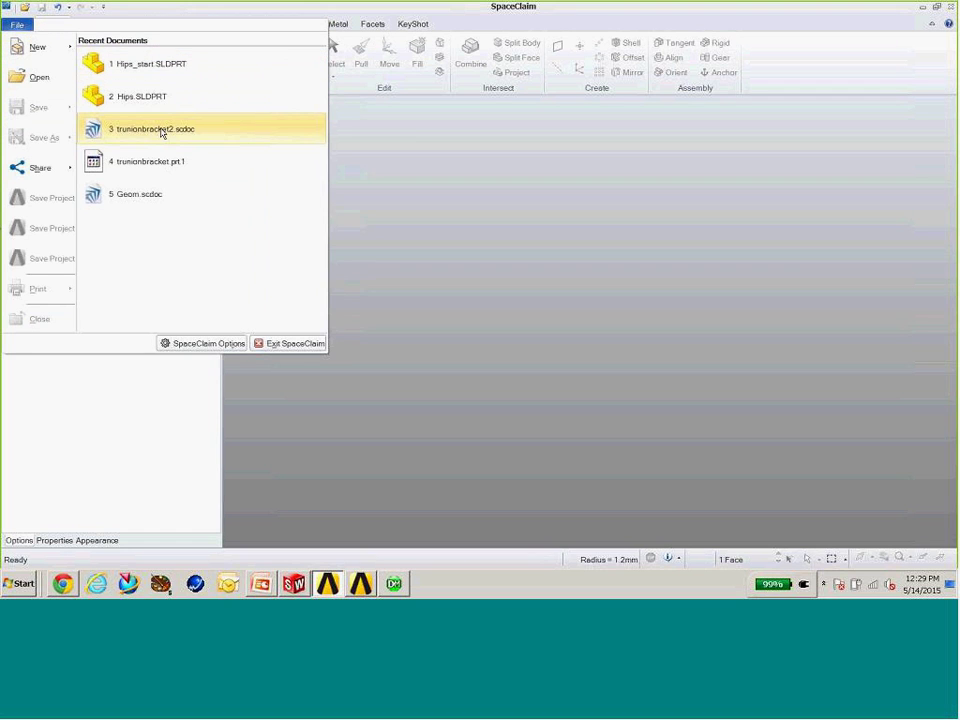
left_click(407, 165)
left_click(25, 10)
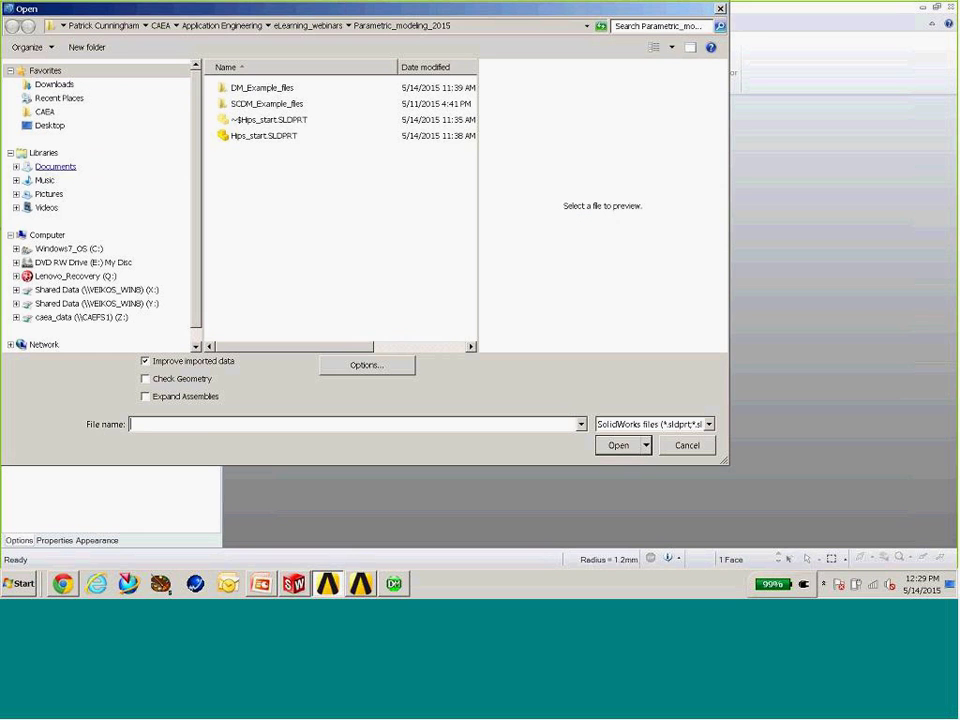
left_click(705, 424)
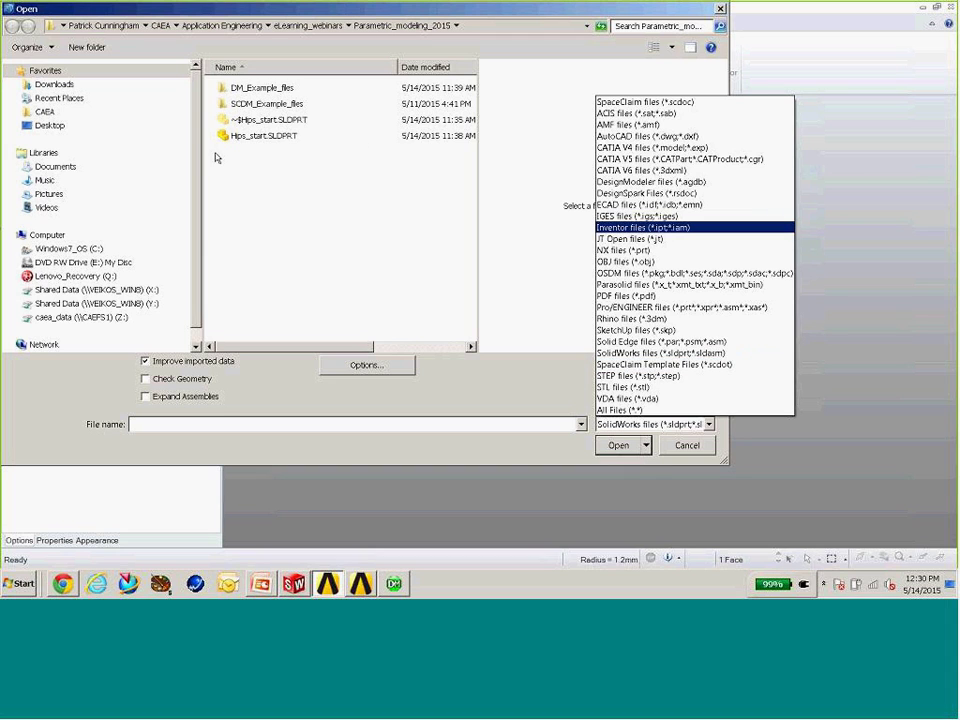
left_click(257, 138)
left_click(265, 136)
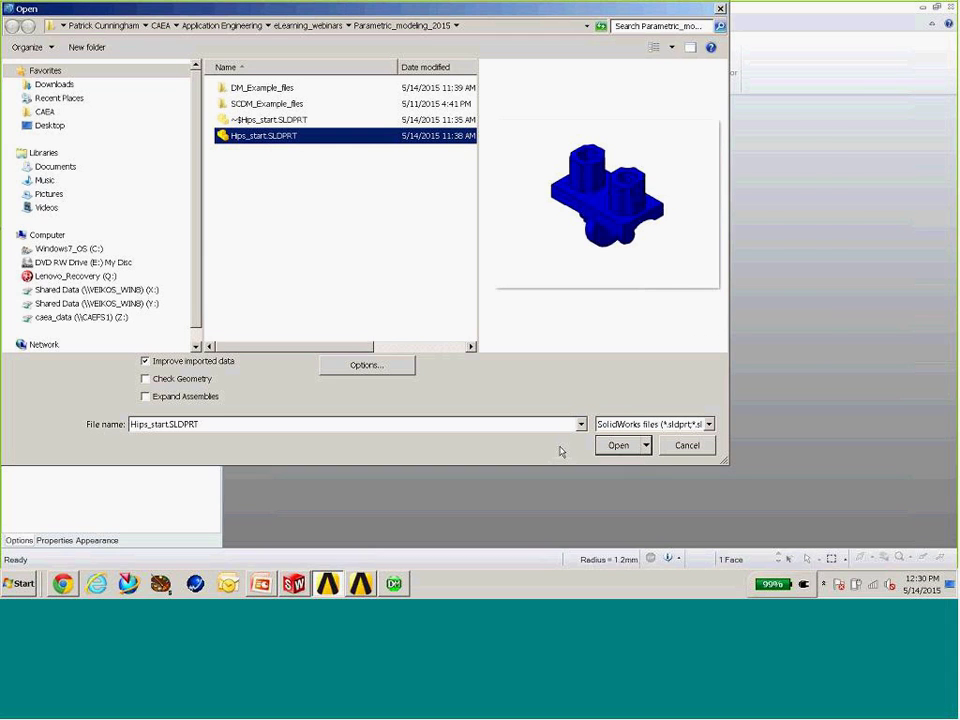
left_click(625, 448)
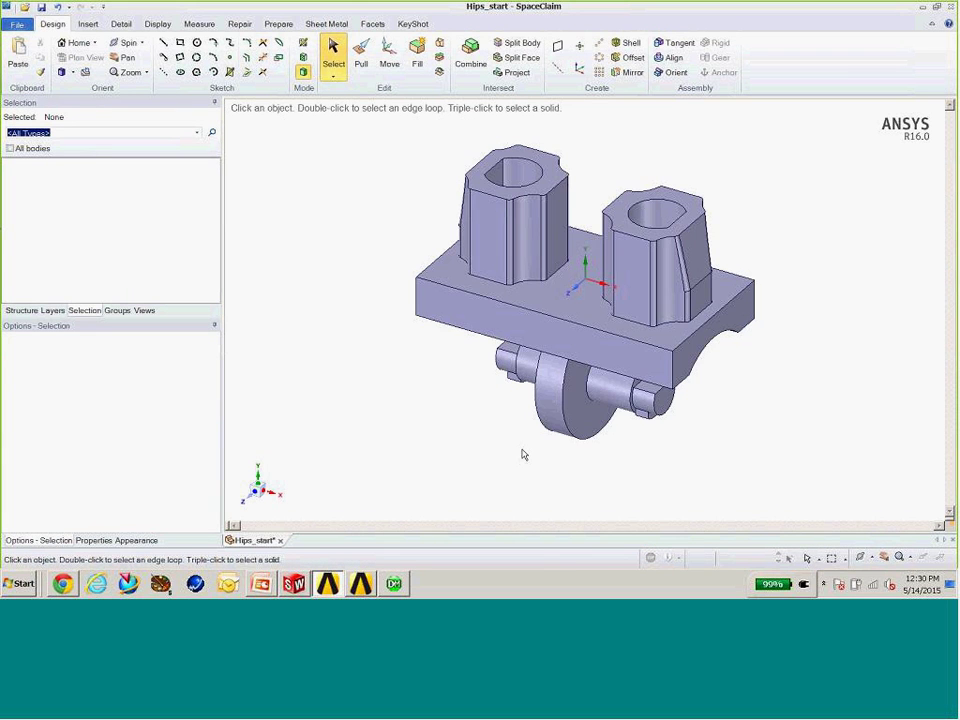
Inspect the imported hips part and display its structure tree.
middle_click_drag(582, 292, 574, 266)
scroll(578, 281, "up", 1)
scroll(578, 281, "down", 1)
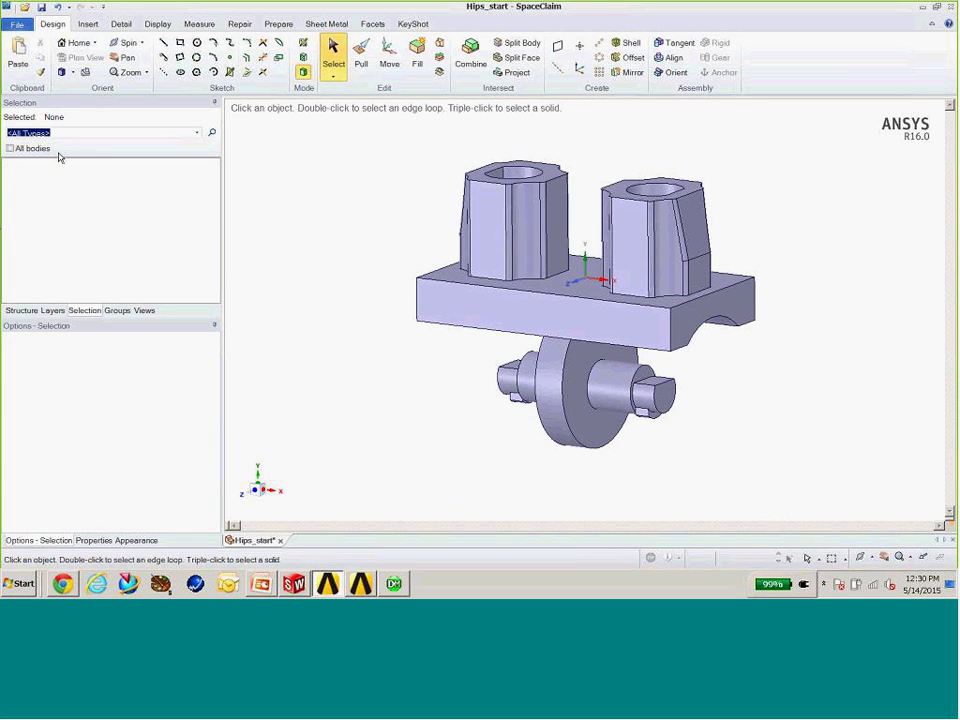
left_click(24, 311)
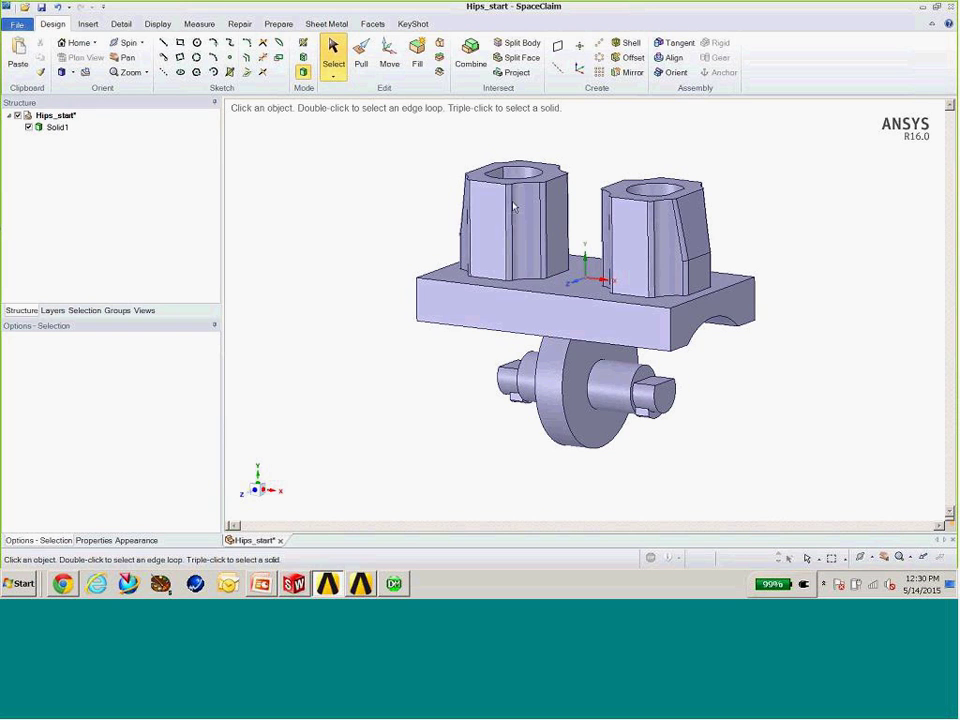
Create a vertical YZ plane through the origin, midway between the two bosses.
mouse_move(573, 262)
middle_mouse_down("ctrl")
mouse_move(565, 276)
mouse_move(583, 278)
mouse_move(572, 281)
middle_mouse_up("ctrl")
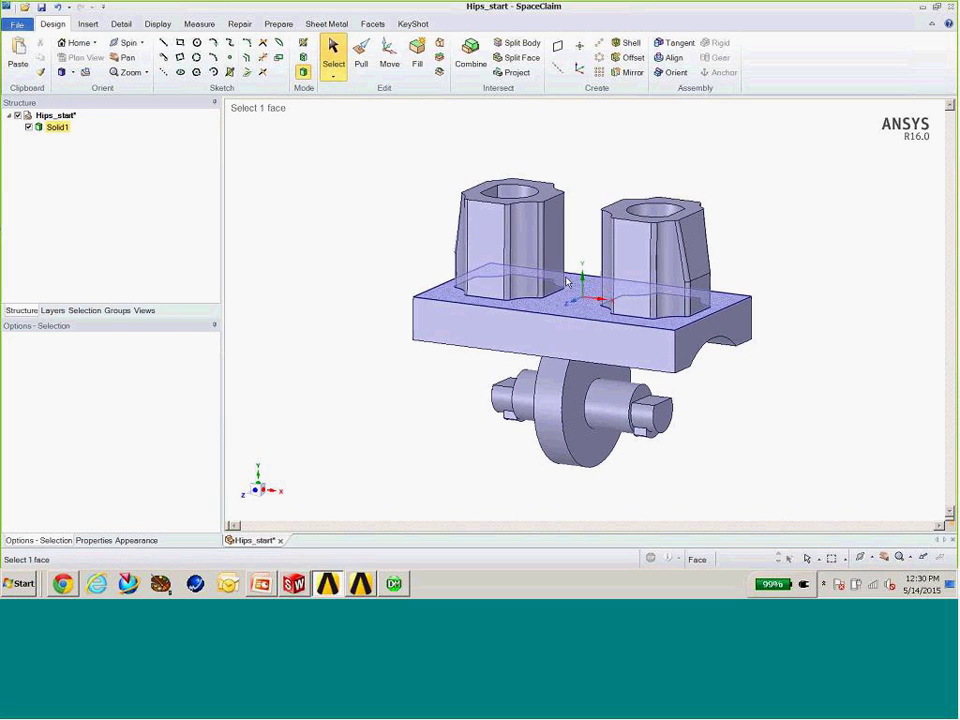
left_click(351, 276)
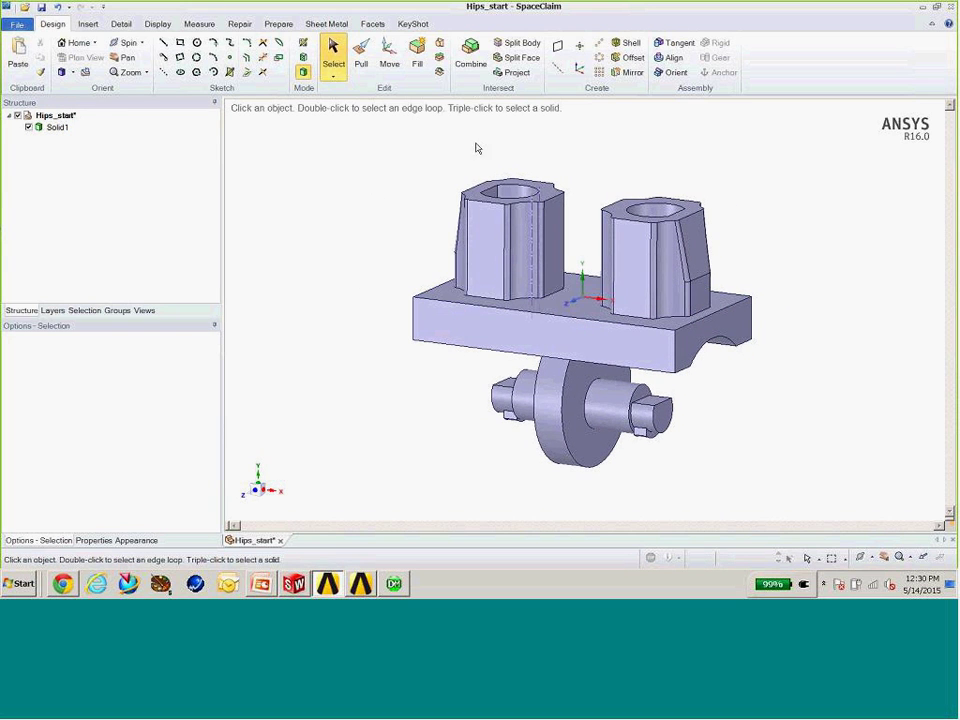
left_click(582, 278)
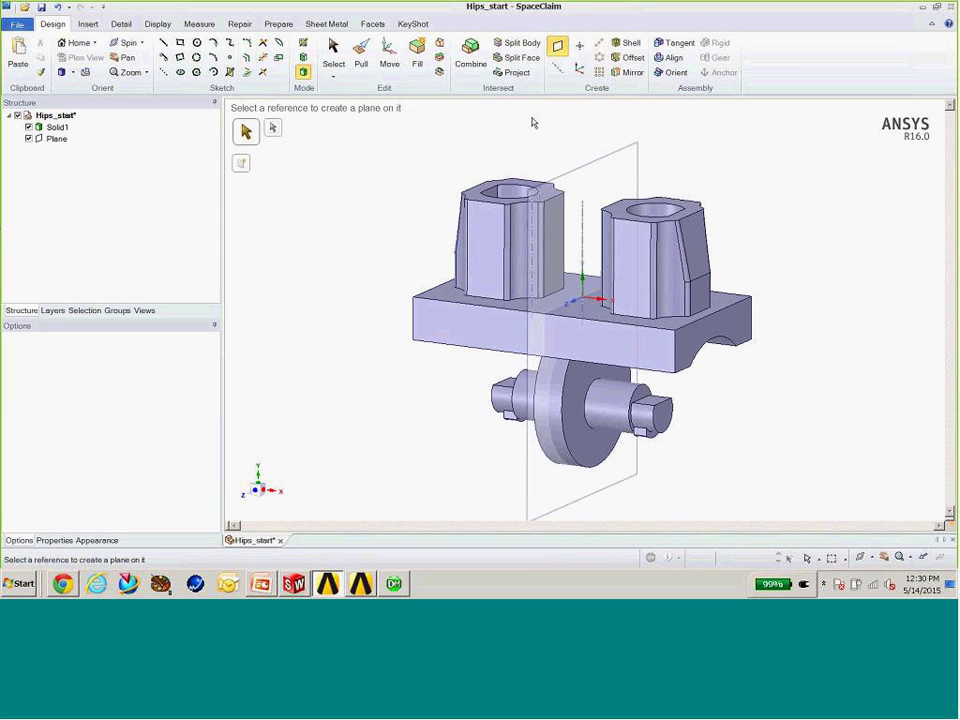
Try to split the hips body along the mid-plane and remove the half on the negative X side.
left_click(530, 47)
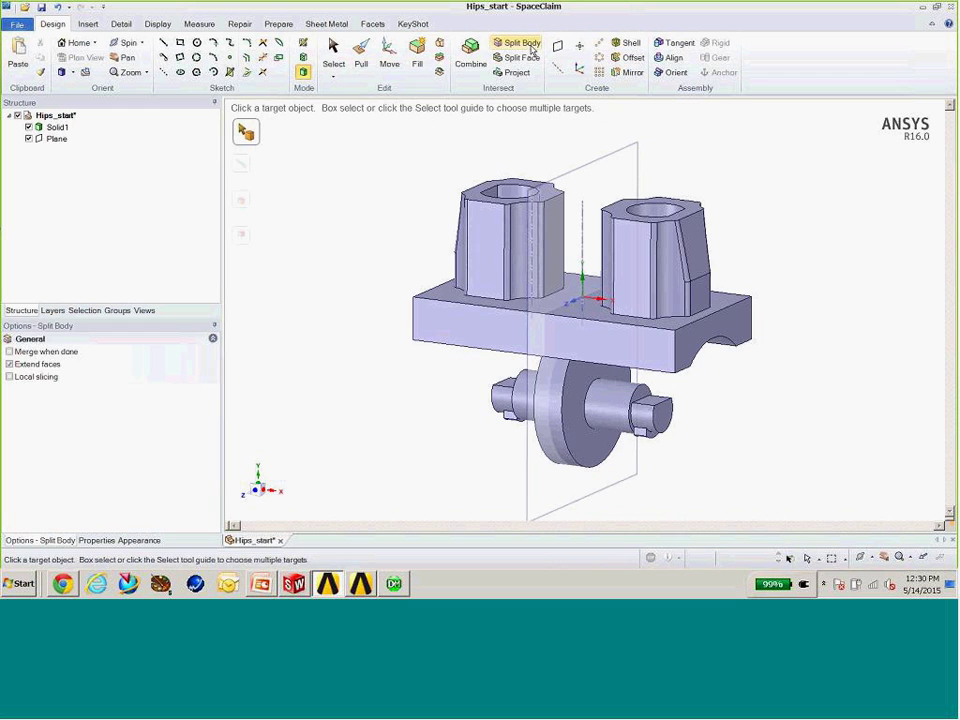
left_click(651, 307)
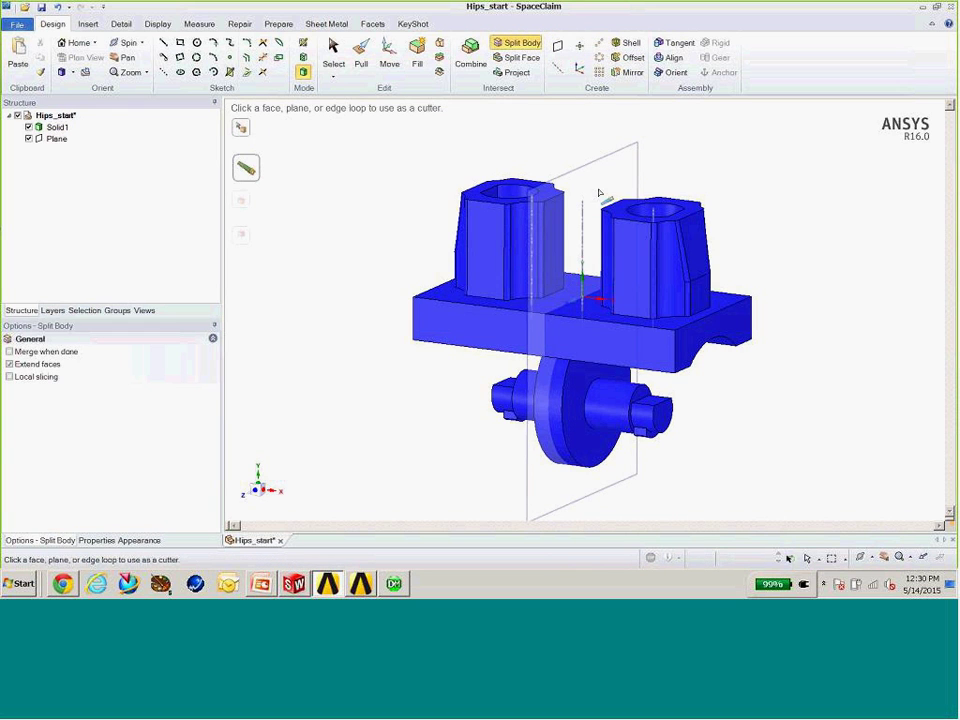
left_click(600, 184)
left_click(498, 213)
left_click(479, 240)
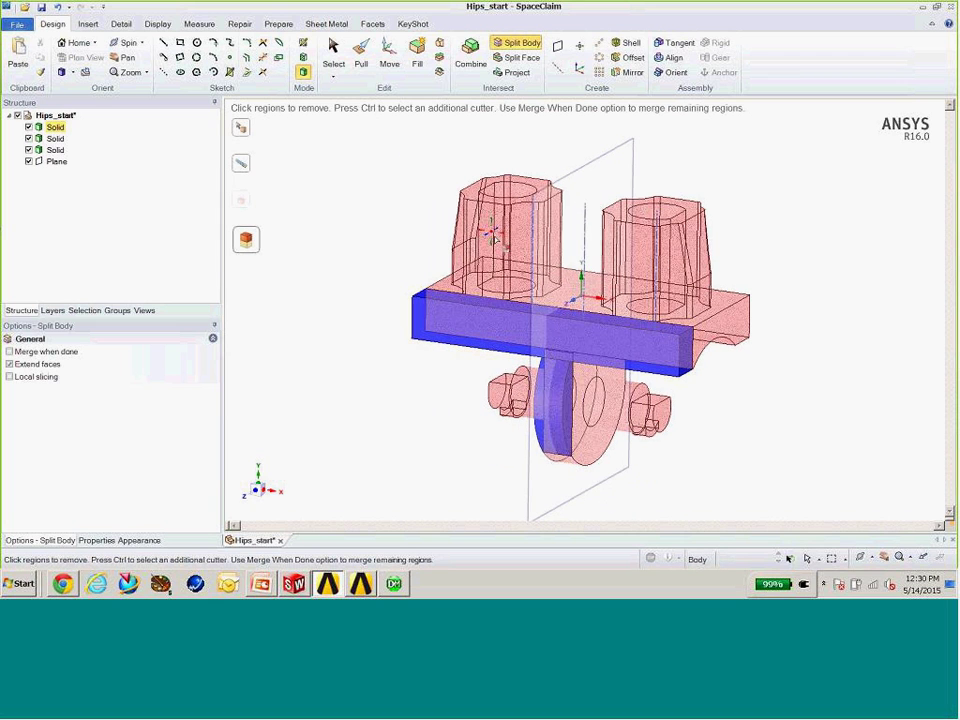
Undo the split of the hips body, keeping the mid-plane between the bosses.
left_click(58, 7)
left_click(58, 7)
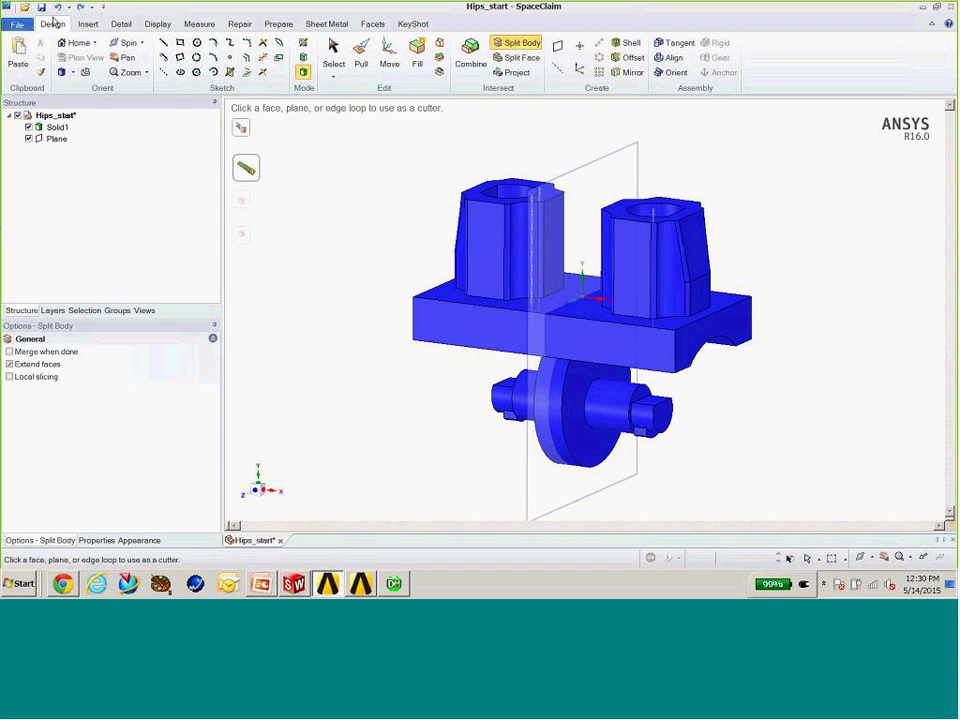
left_click(58, 8)
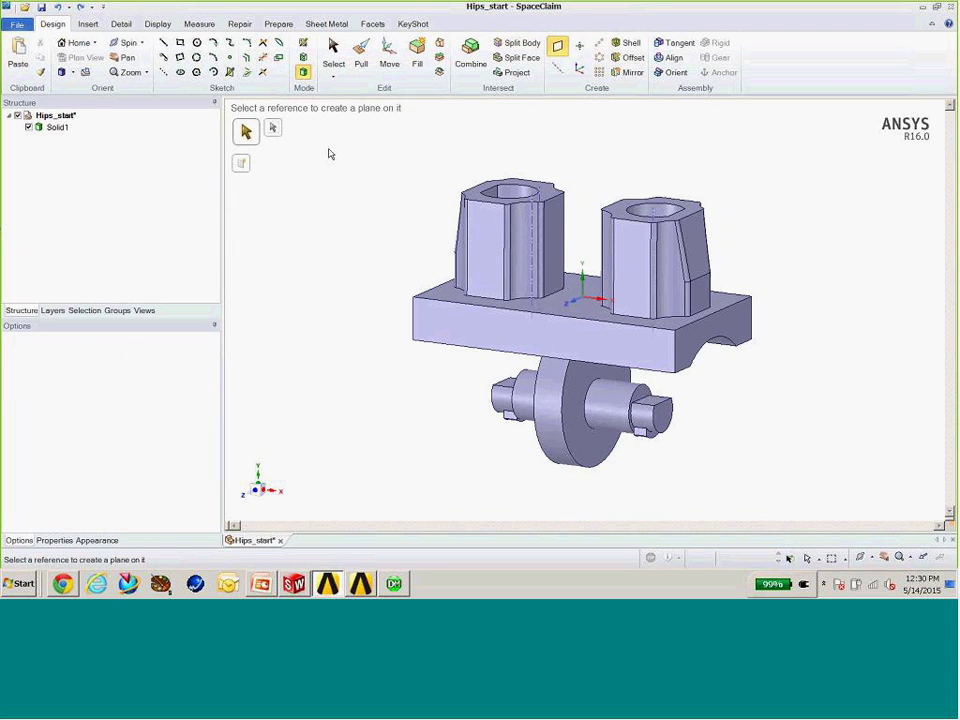
left_click(77, 9)
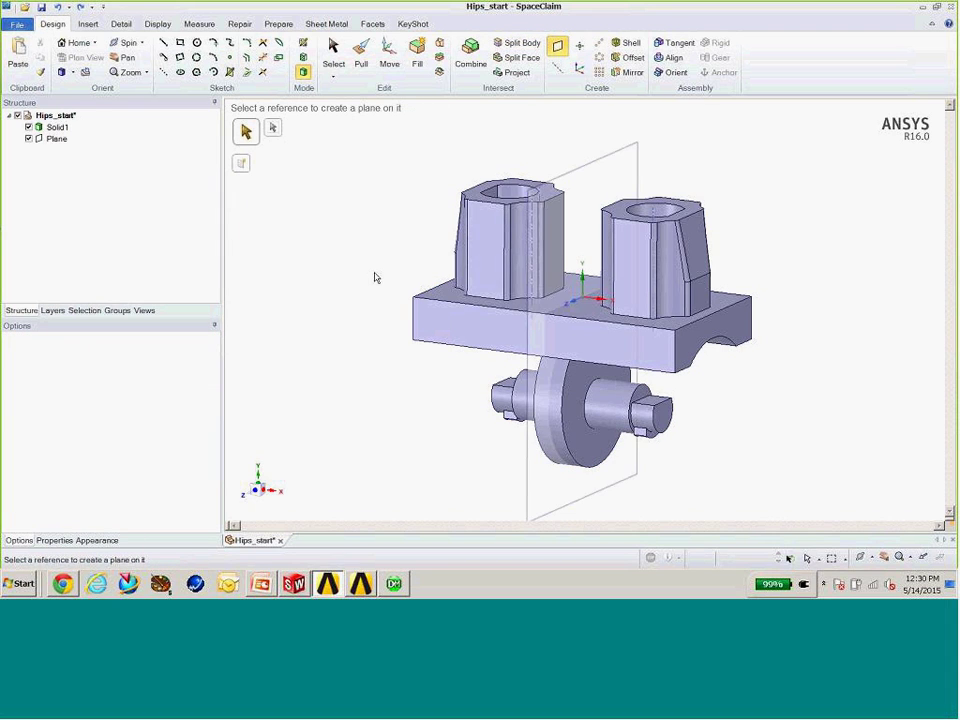
Split the hips body with the mid-plane and remove the half on the negative X side.
left_click(517, 42)
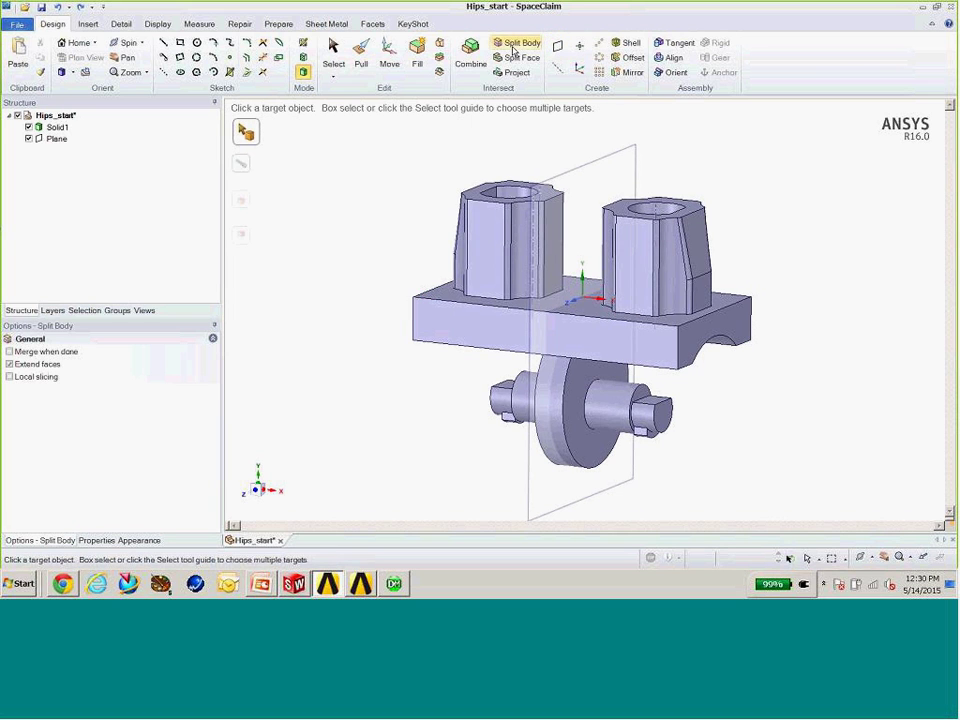
left_click(484, 318)
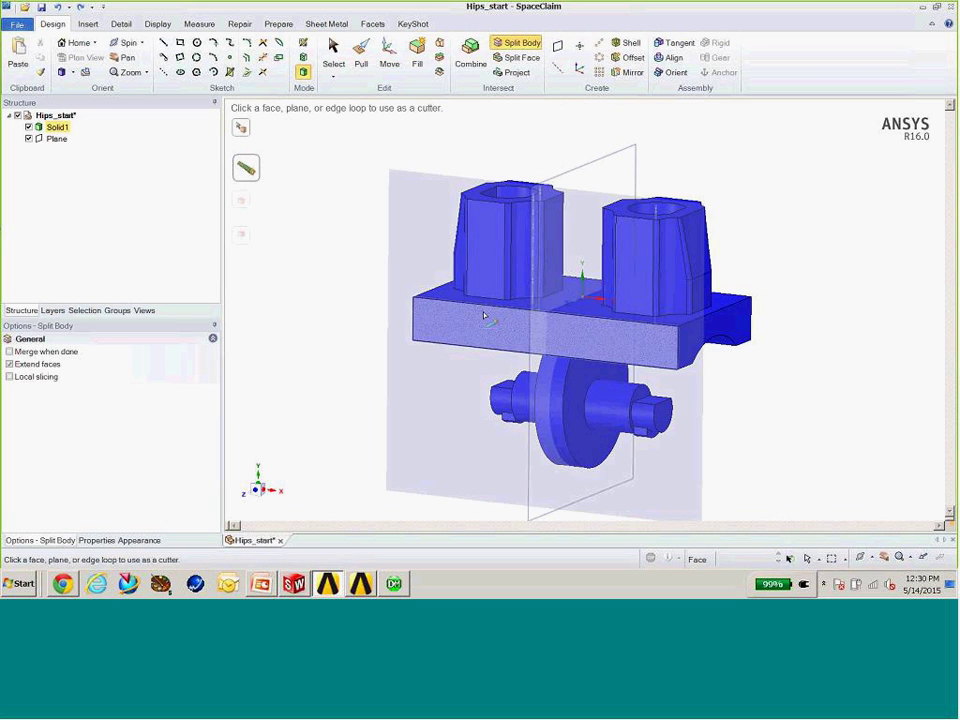
left_click(609, 175)
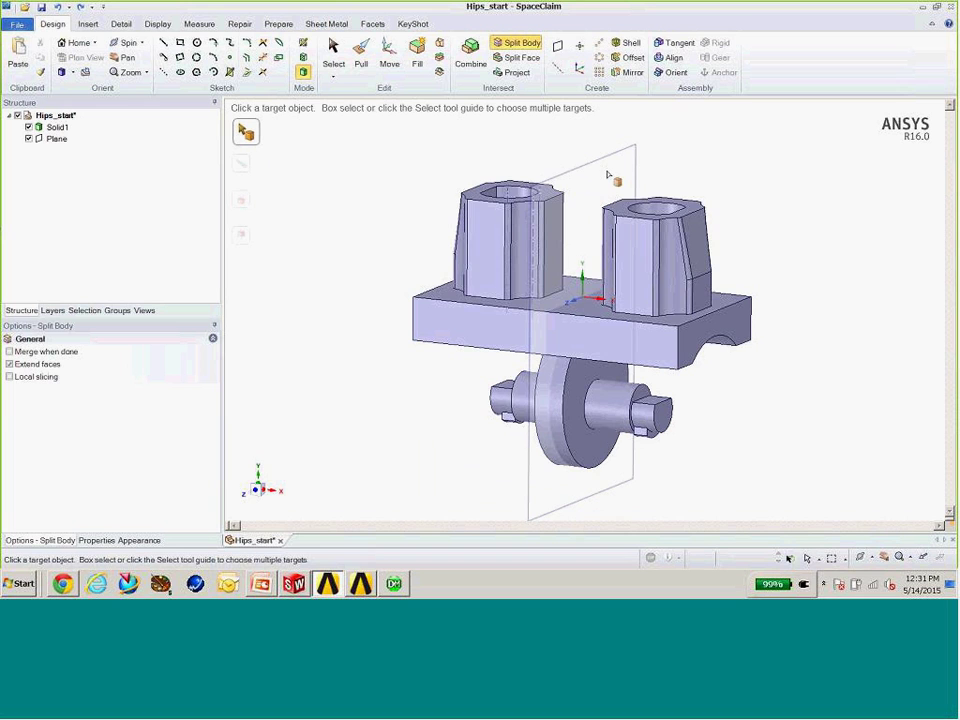
left_click(484, 221)
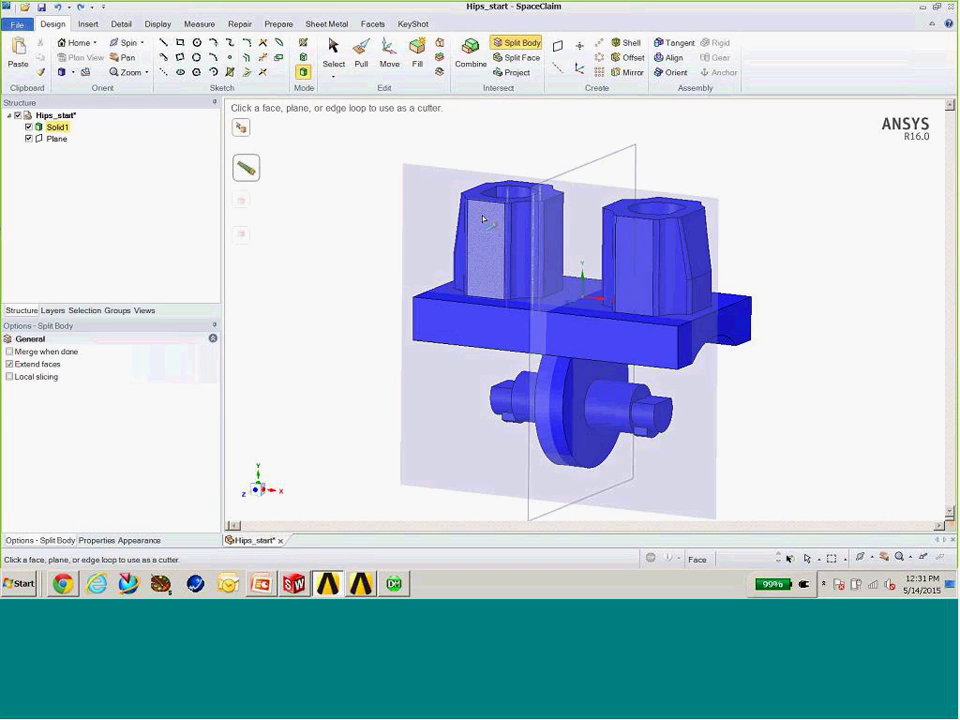
middle_click_drag(434, 209, 580, 216)
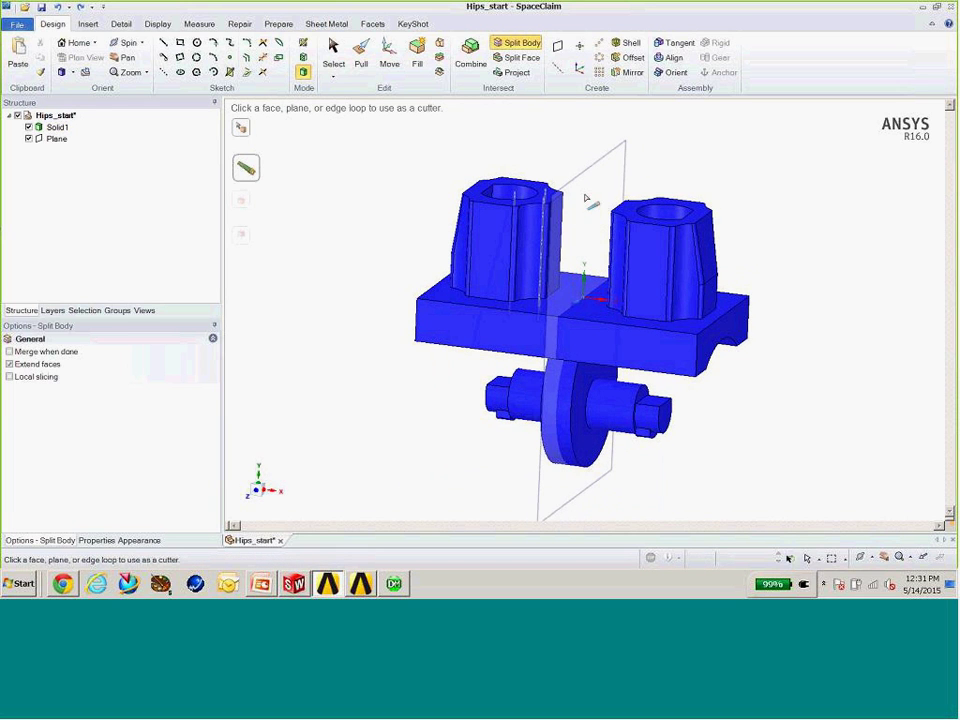
left_click(584, 177)
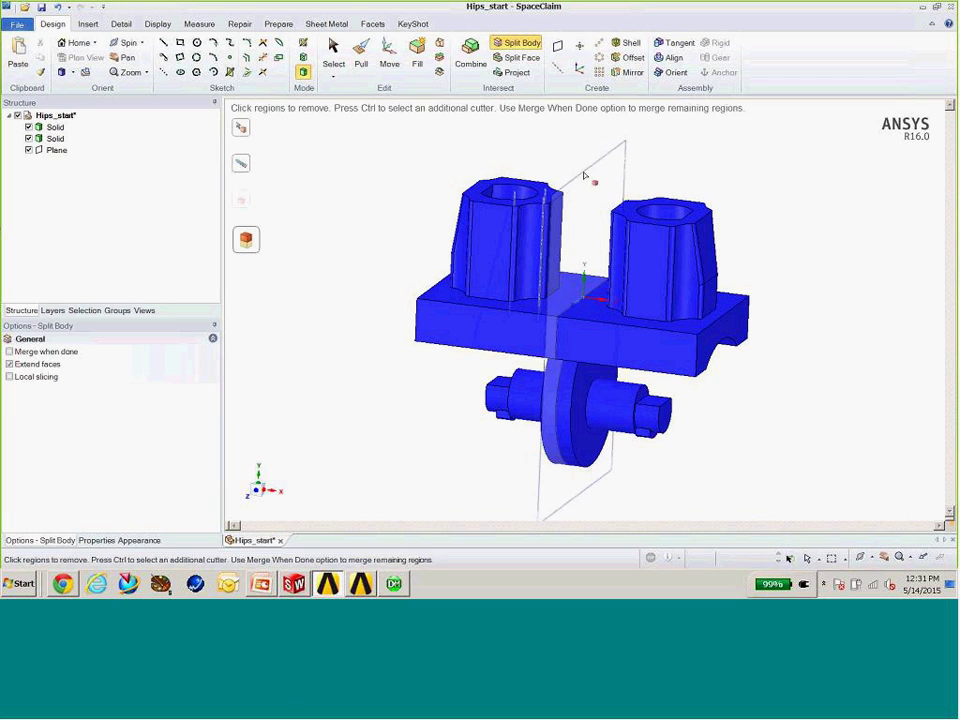
left_click(500, 221)
middle_click_drag(568, 249, 393, 245)
scroll(393, 245, "down", 2)
scroll(393, 245, "up", 3)
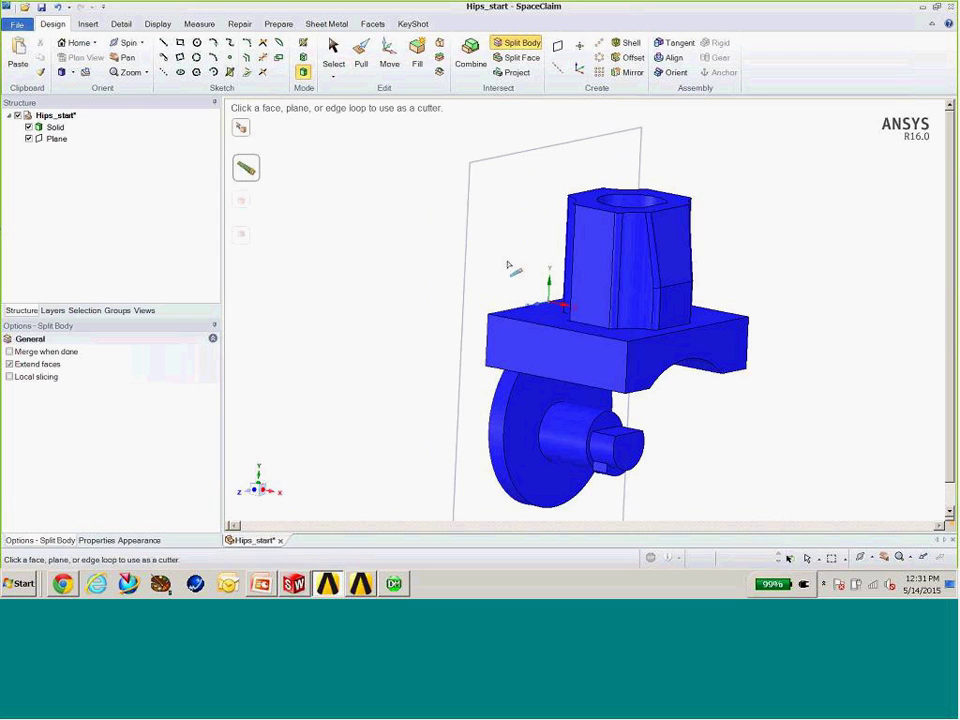
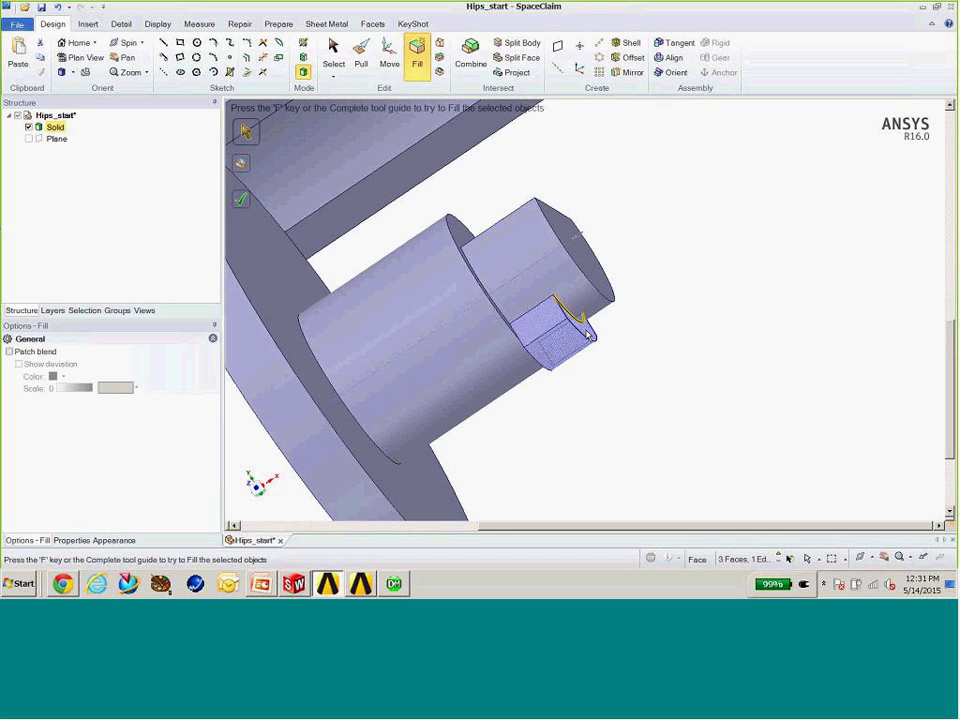
Try to remove the small tab beneath the flattened shaft end with Fill, using its faces and adjoining edges.
left_click(527, 382, "ctrl")
middle_click_drag(646, 342, 568, 322)
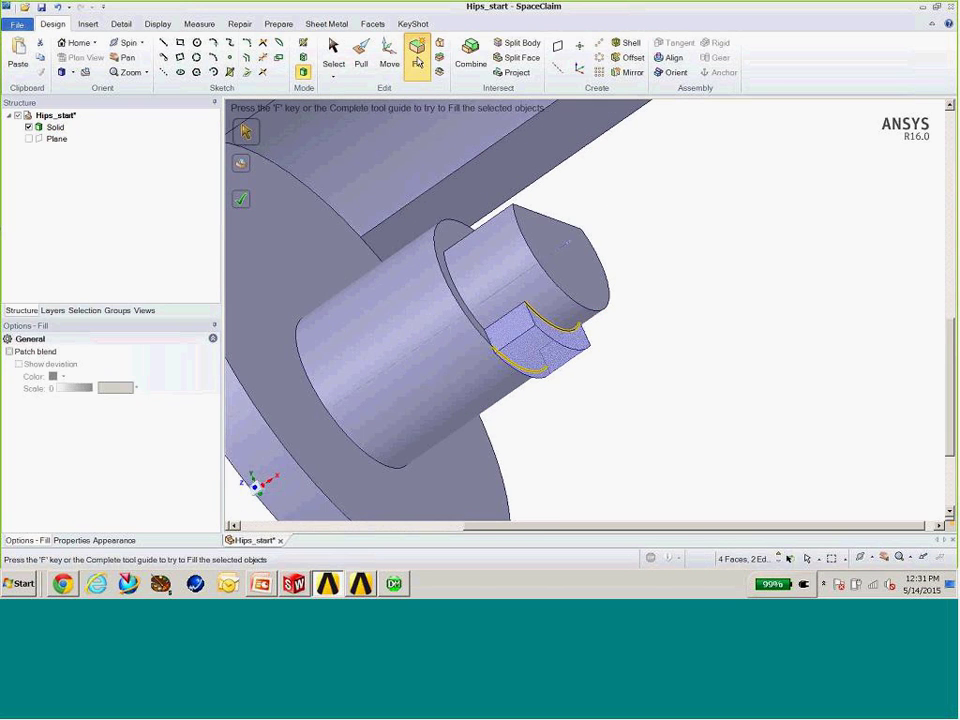
middle_click_drag(529, 222, 488, 260)
scroll(488, 260, "up", 4)
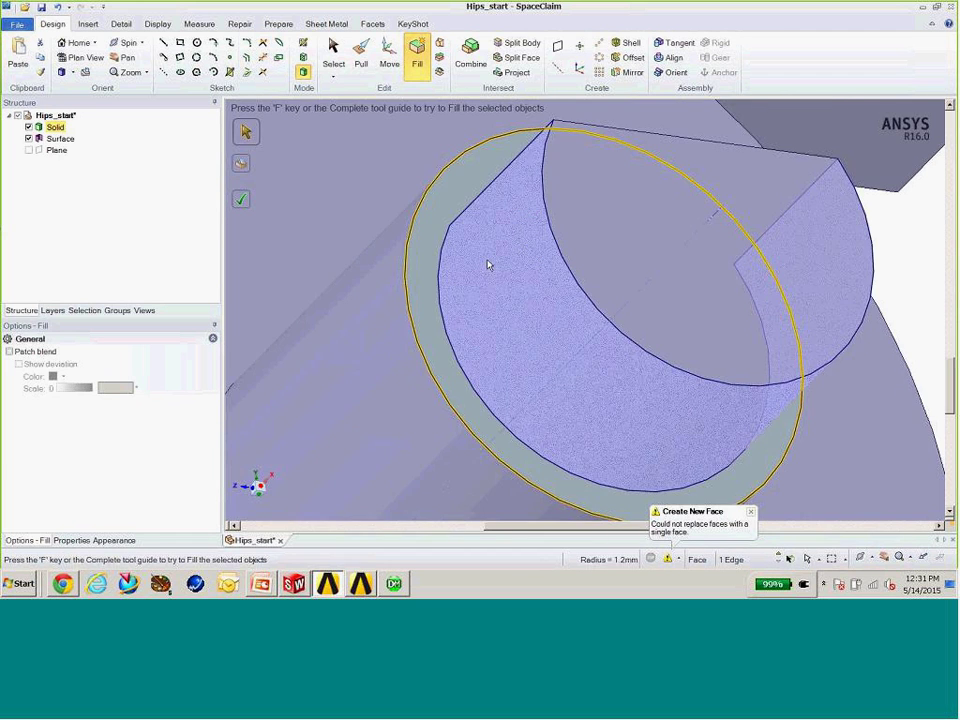
scroll(492, 256, "down", 7)
middle_click_drag(430, 290, 506, 372)
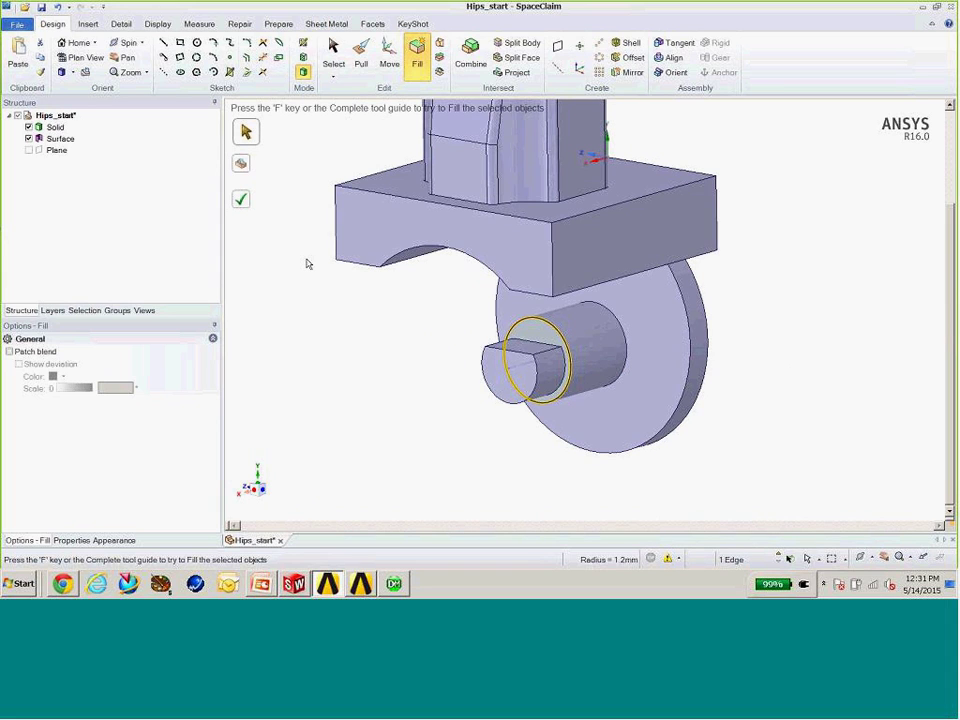
Undo the Fill on the shaft-end tab and clear the selected faces and edges.
left_click(68, 7)
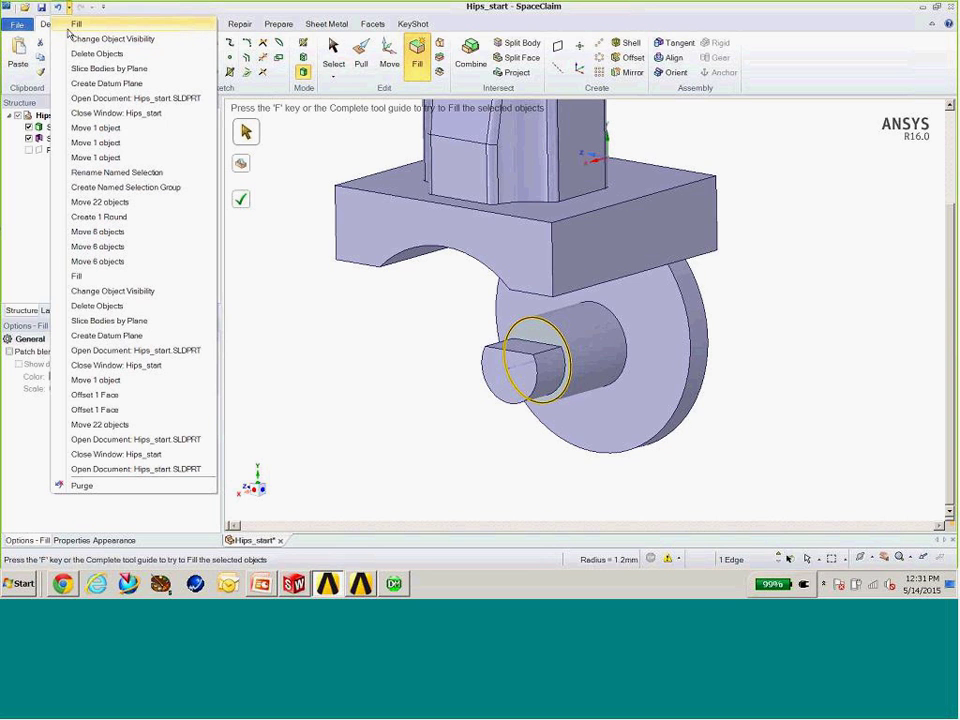
left_click(78, 25)
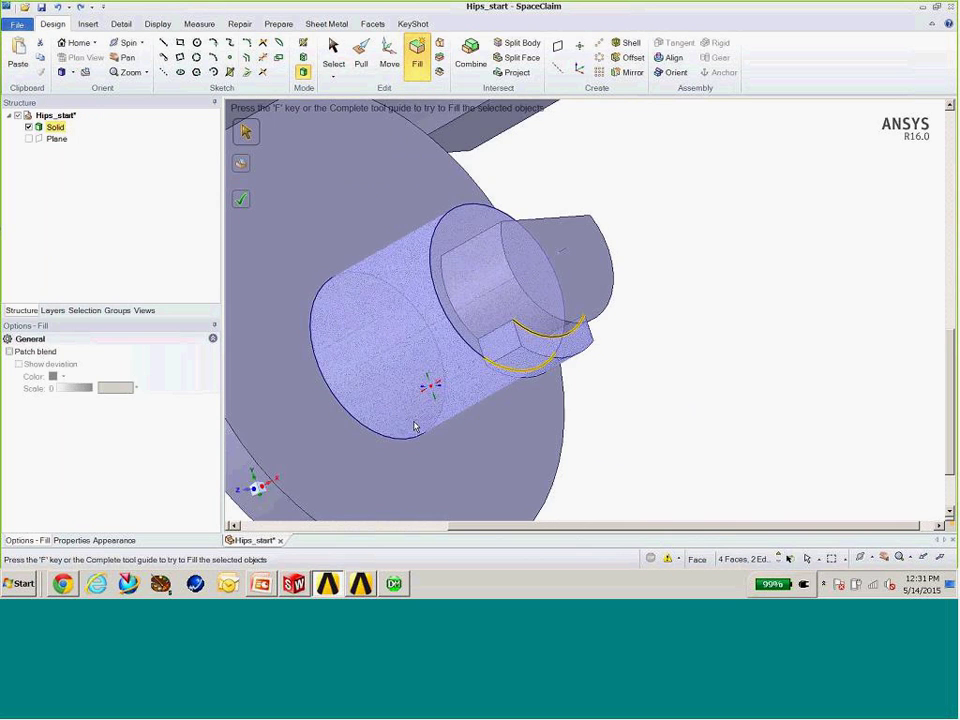
scroll(516, 420, "down", 5)
middle_click_drag(542, 402, 430, 408)
middle_click_drag(325, 440, 388, 480)
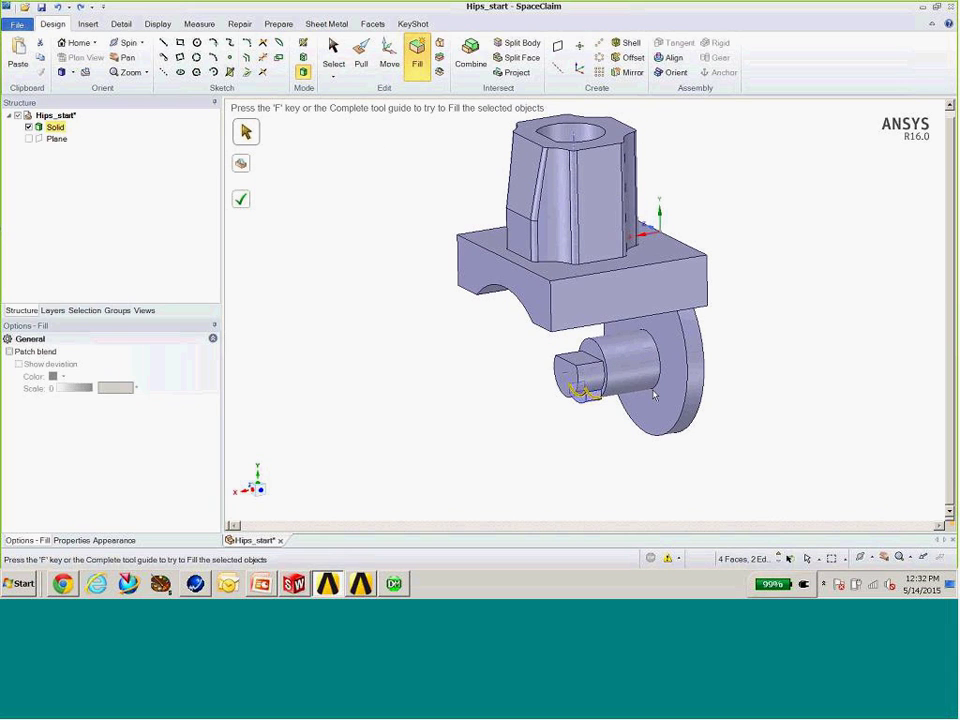
middle_click_drag(621, 437, 562, 448)
scroll(557, 452, "down", 4)
scroll(556, 452, "up", 6)
middle_click_drag(580, 402, 551, 431, "ctrl")
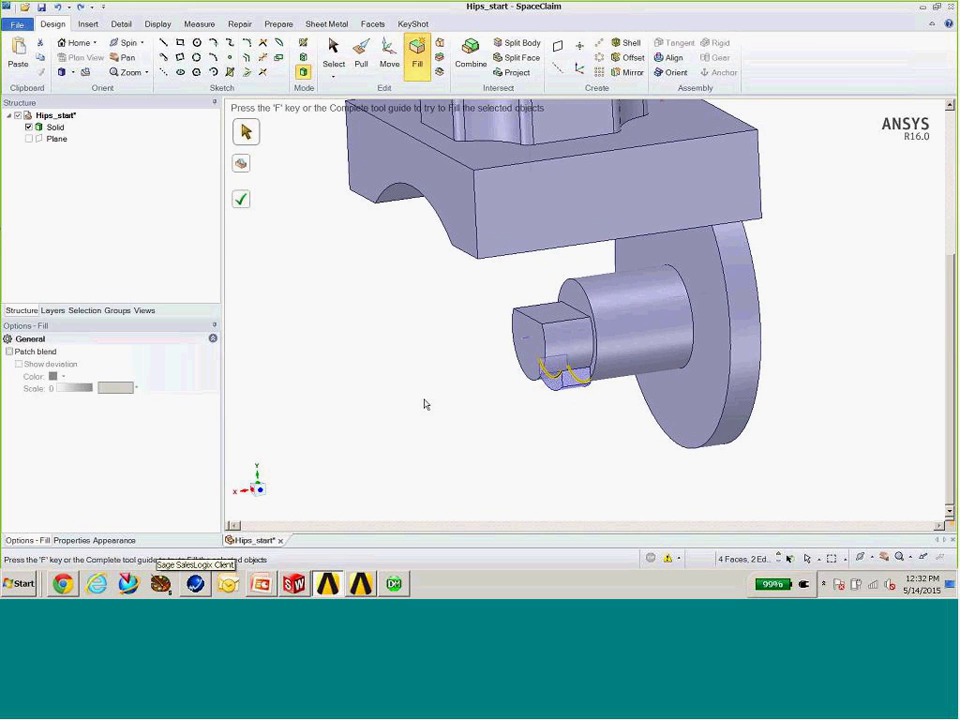
left_click(433, 392)
Pull the curved outer face of the shaft-end tab to a 1.48 mm radius and create a driving dimension group from it.
middle_click_drag(437, 374, 506, 300)
middle_click_drag(450, 320, 645, 360)
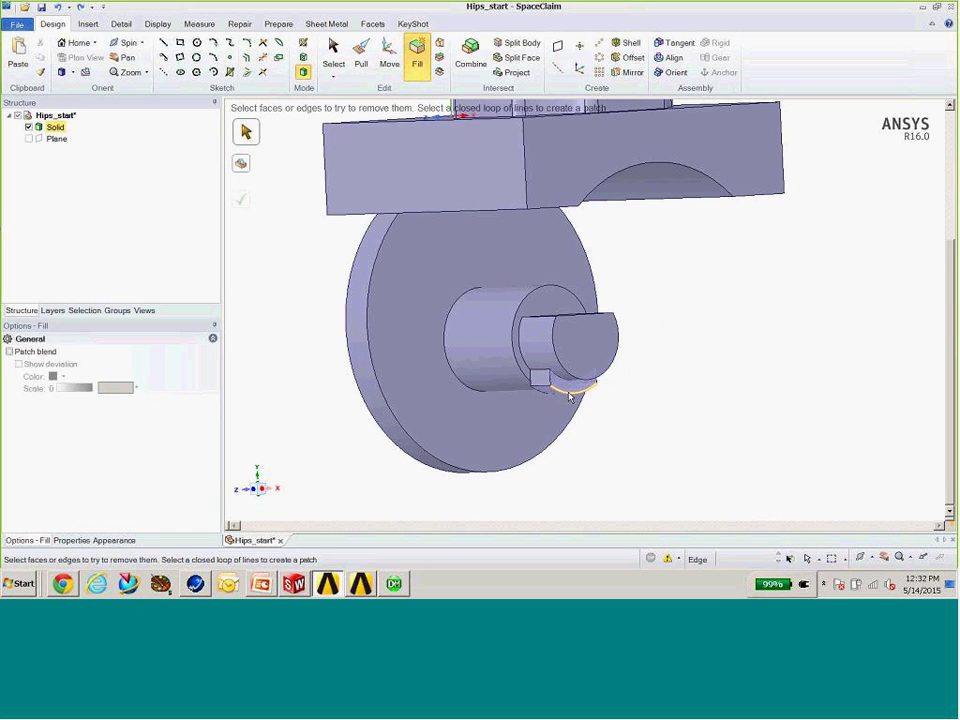
middle_click_drag(637, 433, 649, 388)
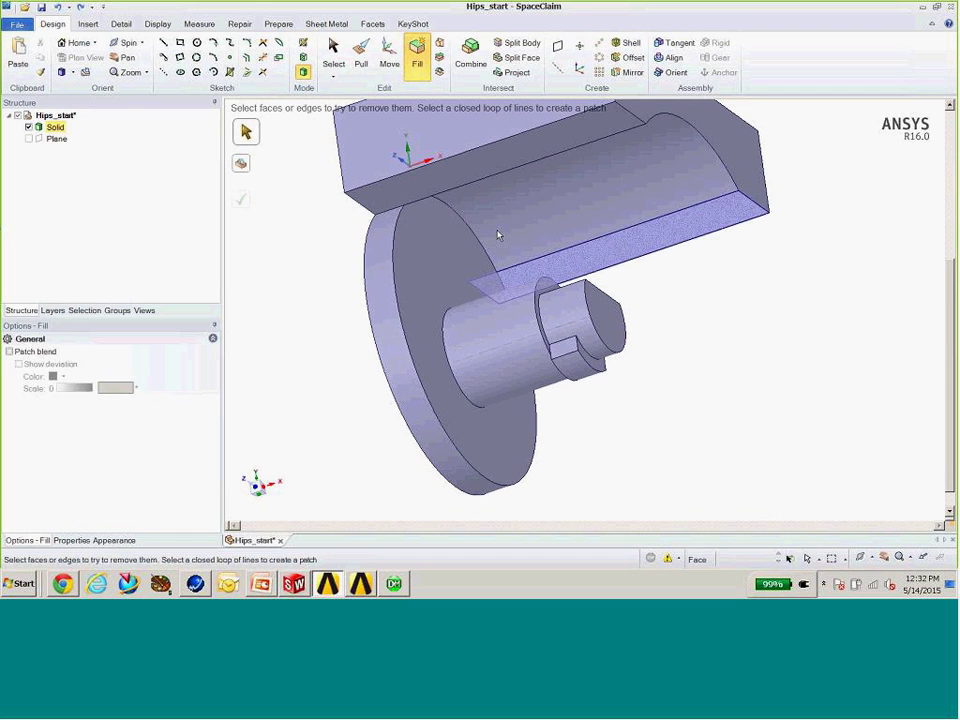
left_click(363, 55)
left_click(574, 368)
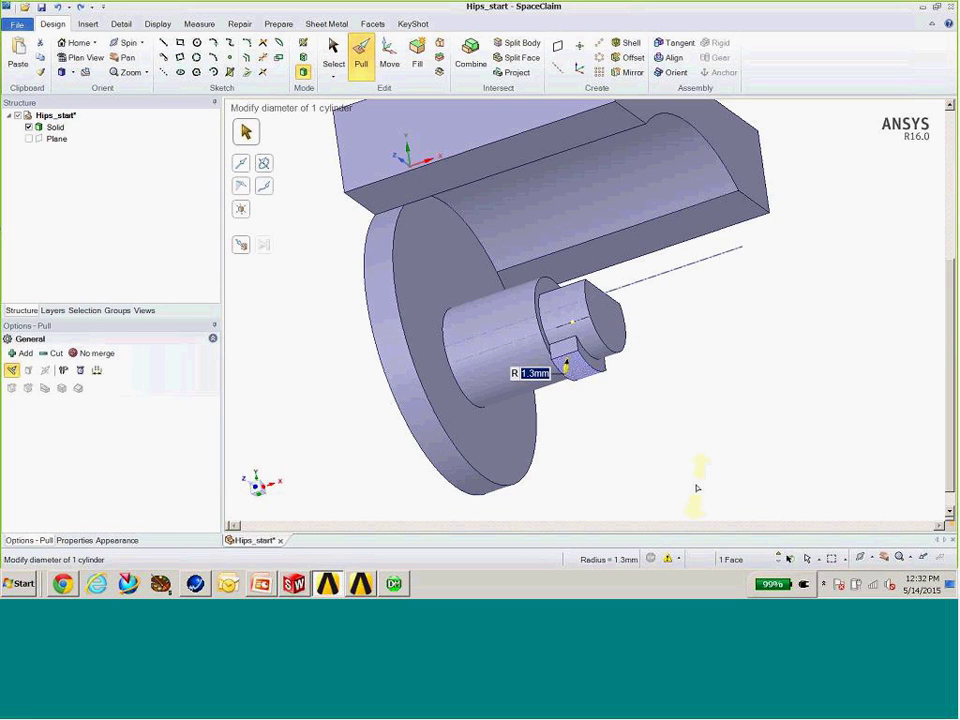
middle_click_drag(708, 417, 691, 347)
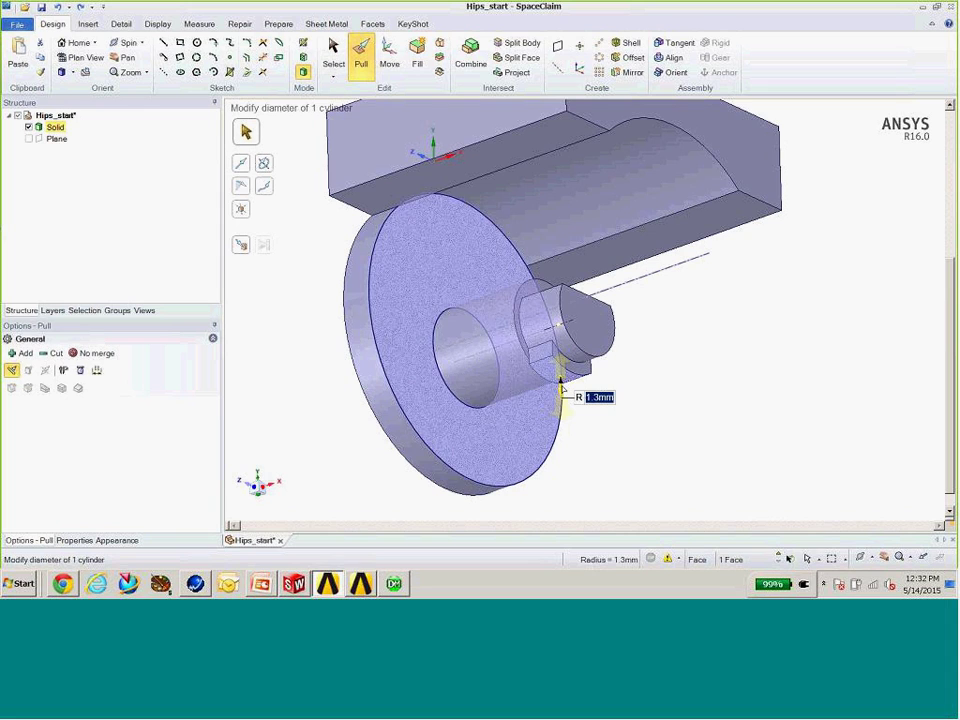
mouse_move(567, 381)
left_mouse_down()
mouse_move(567, 457)
mouse_move(568, 382)
mouse_move(569, 390)
left_mouse_up()
middle_click_drag(628, 371, 647, 437)
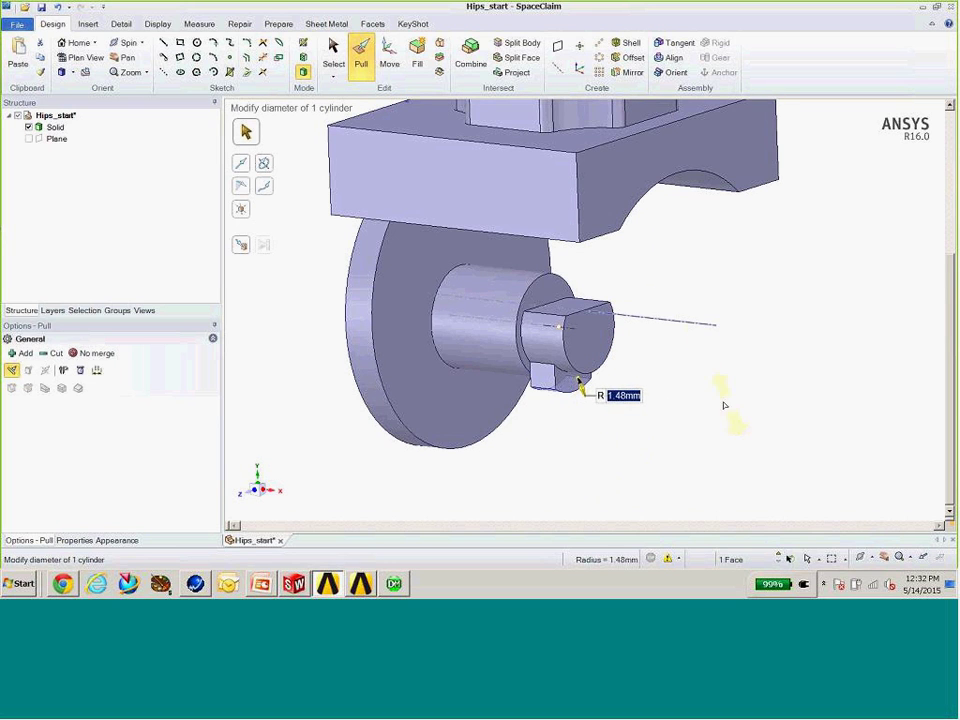
left_click(118, 311)
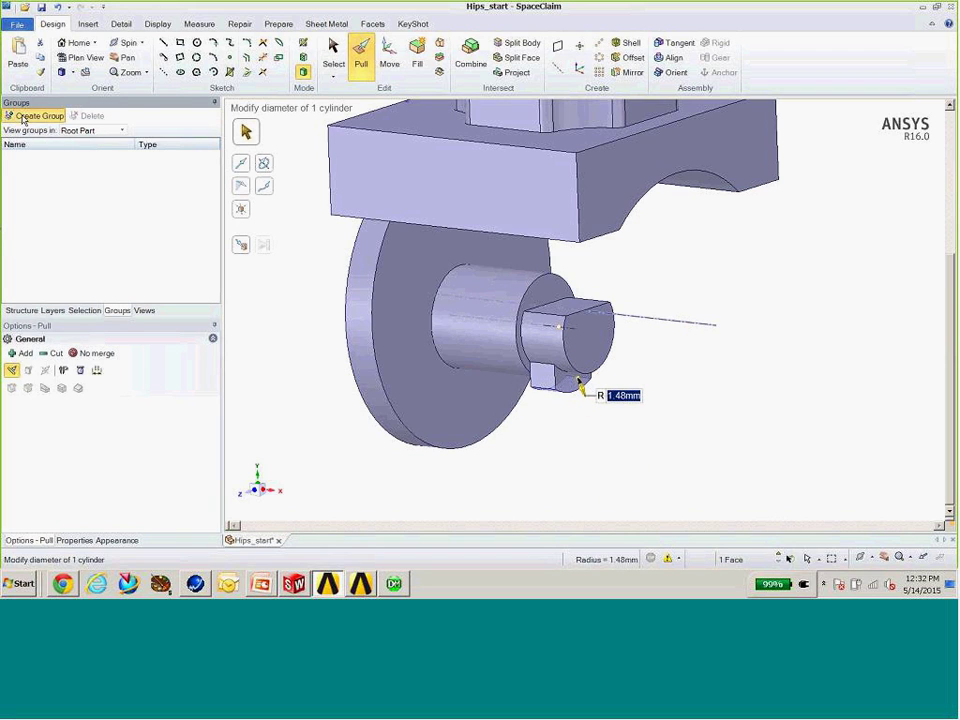
left_click(34, 116)
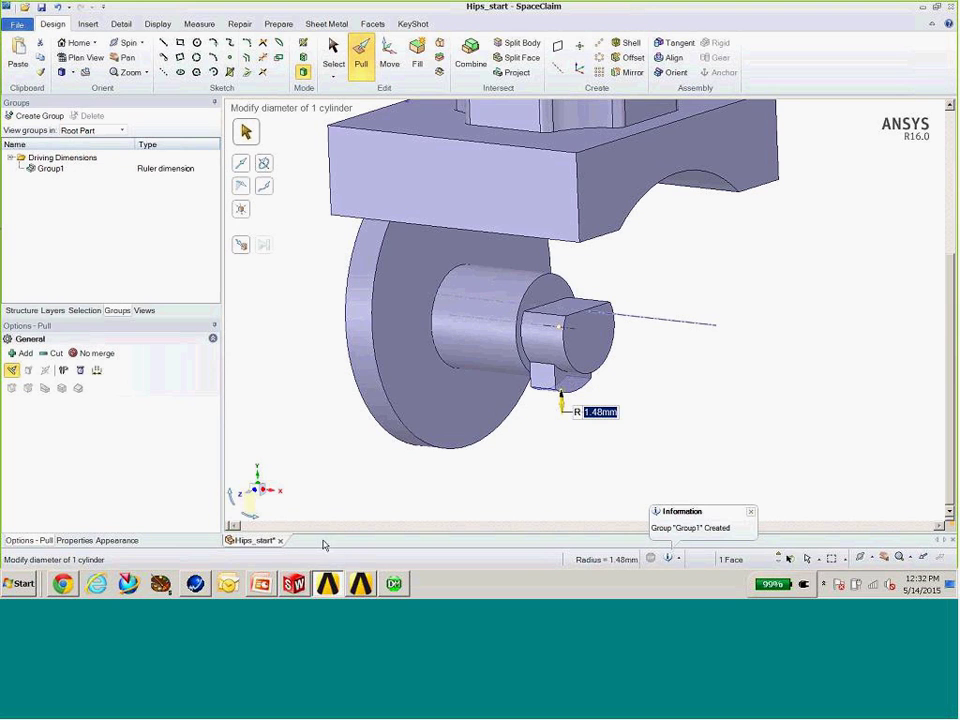
Round the edge where the shaft meets the disc with a 0.43 mm radius and create a driving dimension group from it.
middle_click_drag(608, 249, 657, 290, "ctrl")
scroll(670, 340, "down", 3)
middle_click_drag(677, 341, 627, 255)
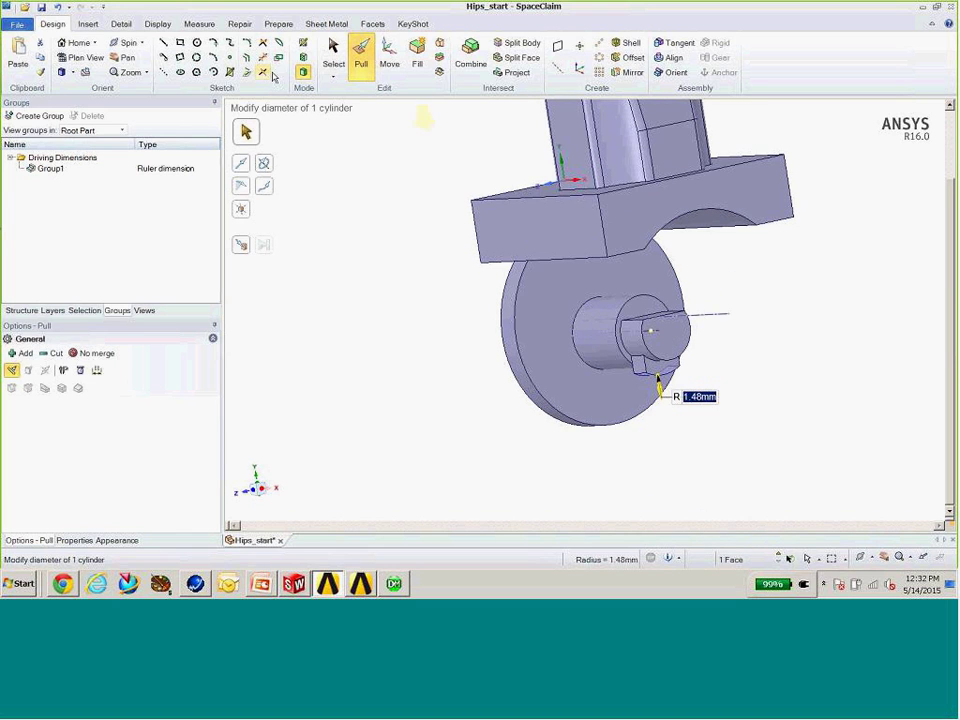
left_click(578, 321)
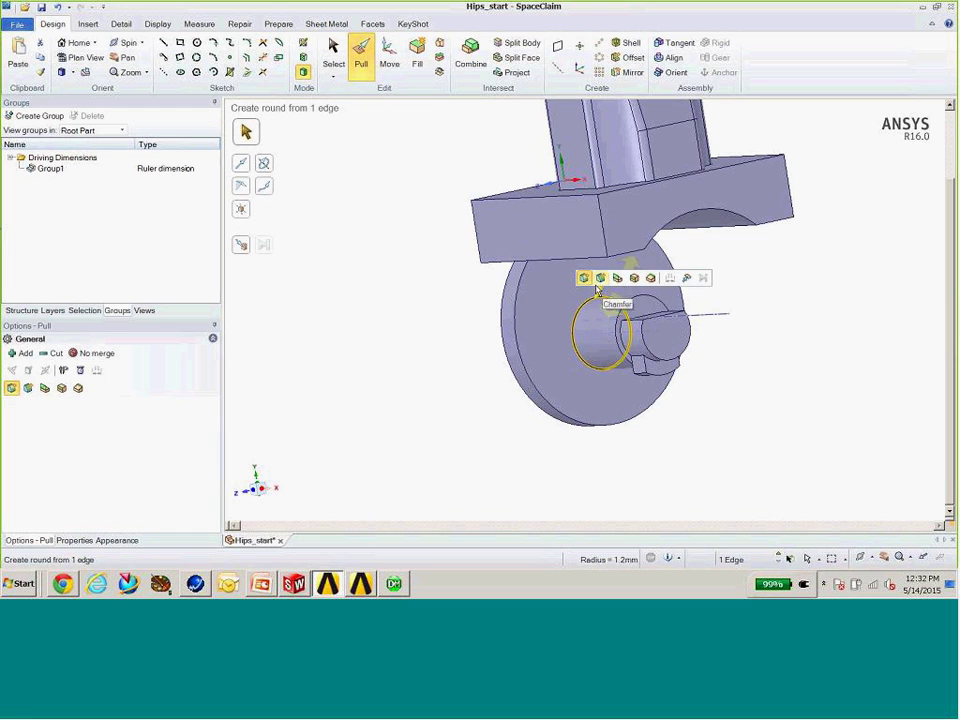
left_click_drag(603, 287, 615, 252)
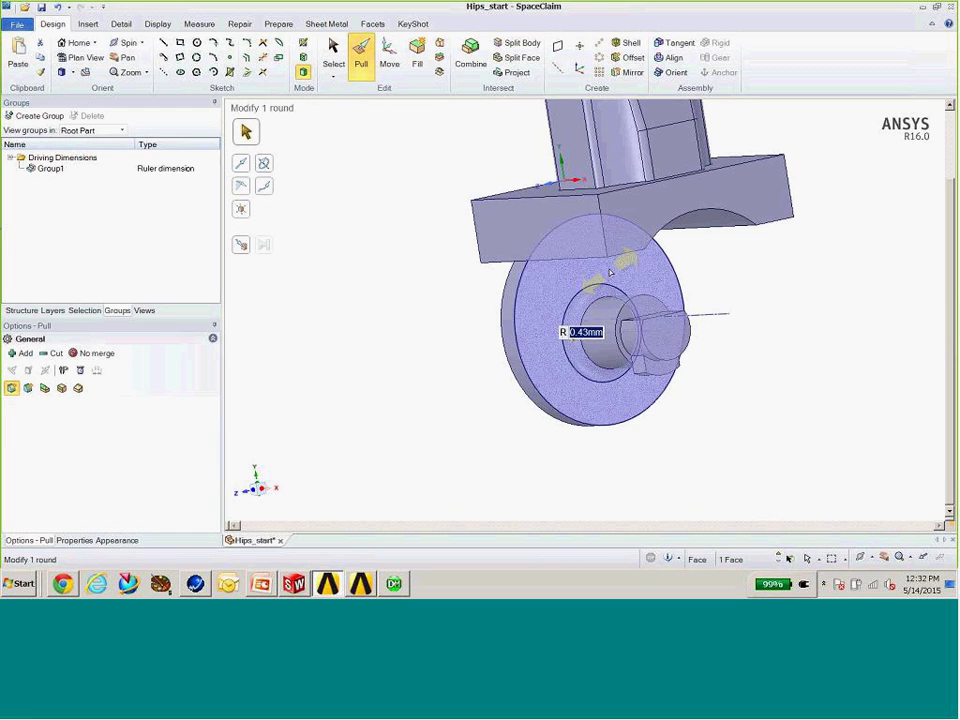
left_click(24, 116)
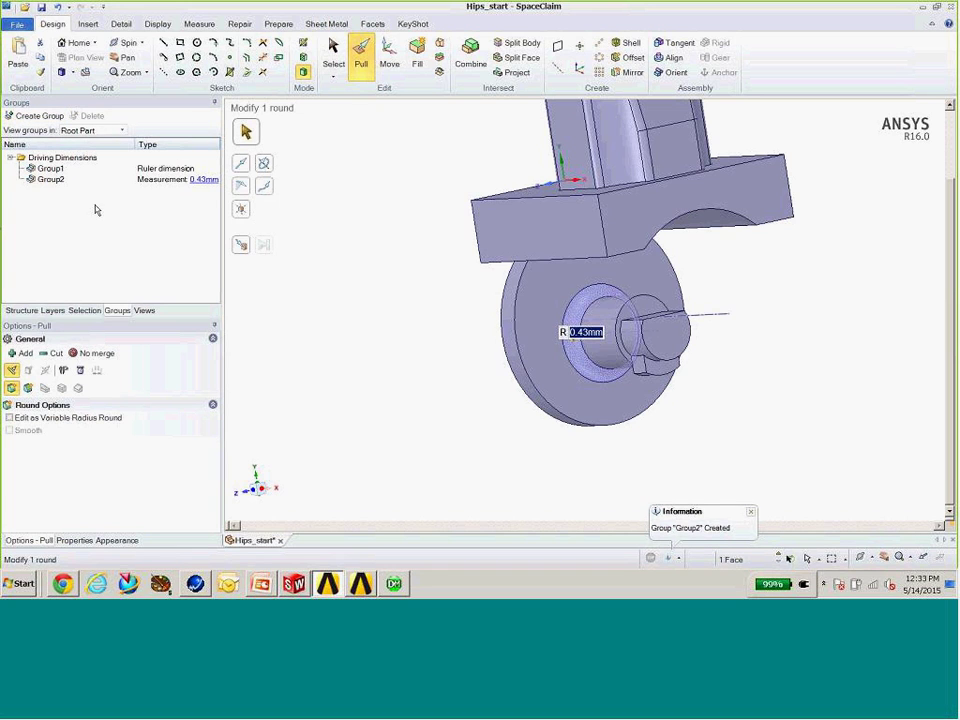
Try to rotate the bore faces of the upper boss to about 353° with the Move tool, and undo the rotation.
middle_click_drag(604, 260, 530, 397)
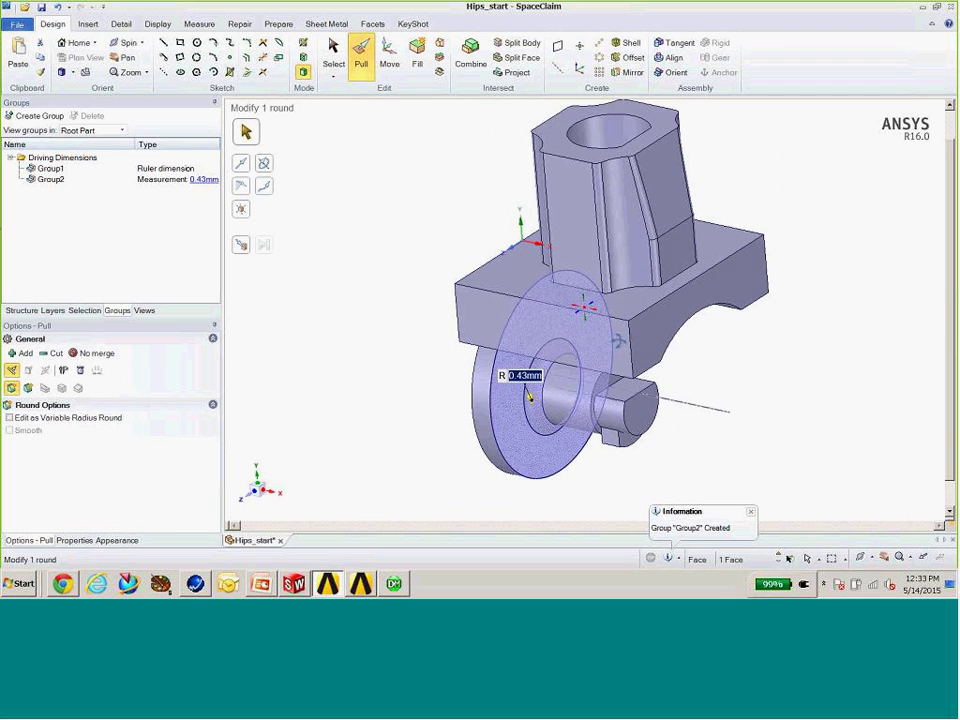
middle_click_drag(619, 341, 610, 328)
left_click(311, 289)
mouse_move(370, 283)
middle_mouse_down()
mouse_move(343, 275)
mouse_move(358, 279)
middle_mouse_up()
middle_click_drag(702, 223, 675, 321, "shift")
left_click(555, 300)
left_click(543, 204)
left_click(555, 300)
left_click(548, 208)
left_click(586, 234)
middle_click_drag(586, 234, 575, 229)
left_click(568, 185)
left_click(570, 188)
left_click(553, 163, "ctrl")
middle_click_drag(553, 165, 527, 200)
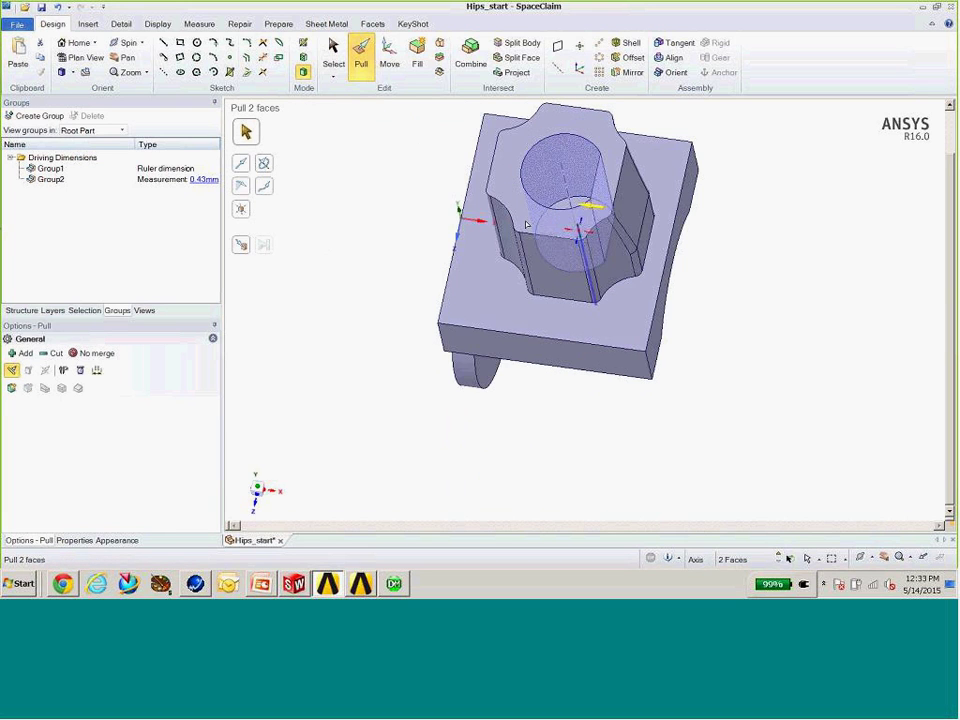
left_click(389, 55)
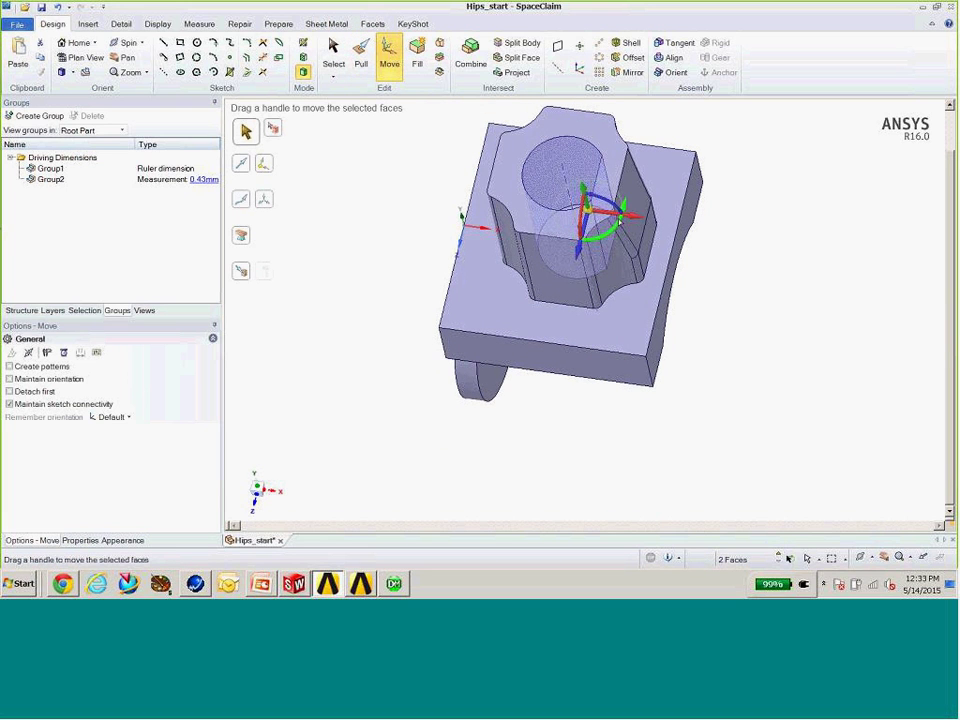
left_click_drag(610, 215, 584, 216)
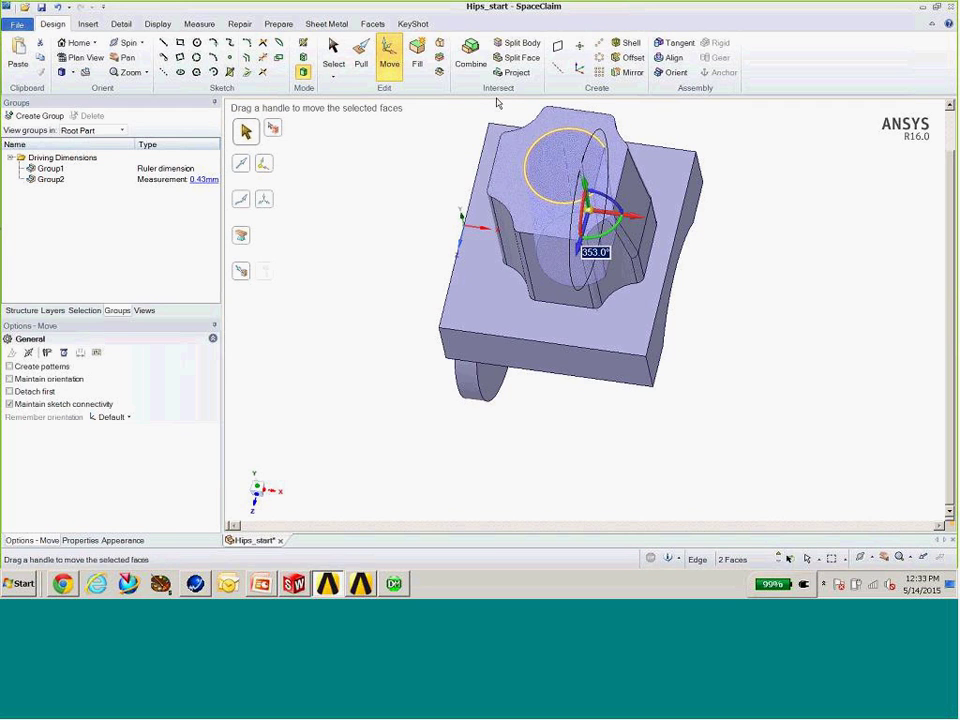
left_click(59, 7)
Select all faces of the upper boss and move it along the base plate in the positive X direction.
middle_click_drag(664, 346, 605, 290)
double_click(550, 263, "ctrl")
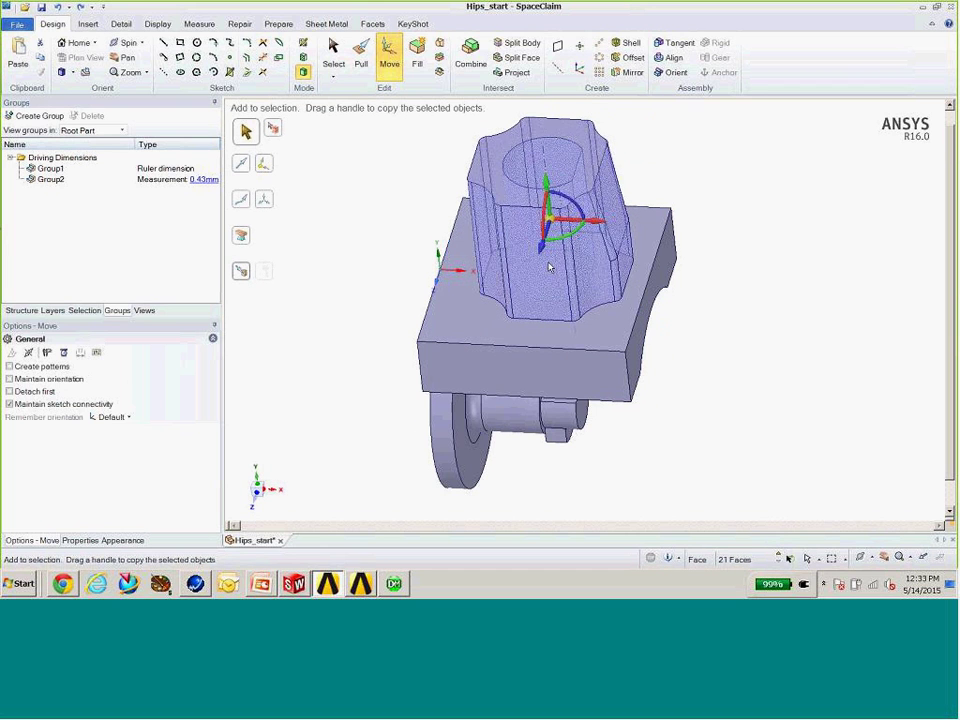
middle_click_drag(561, 257, 551, 198)
key("ctrl+z")
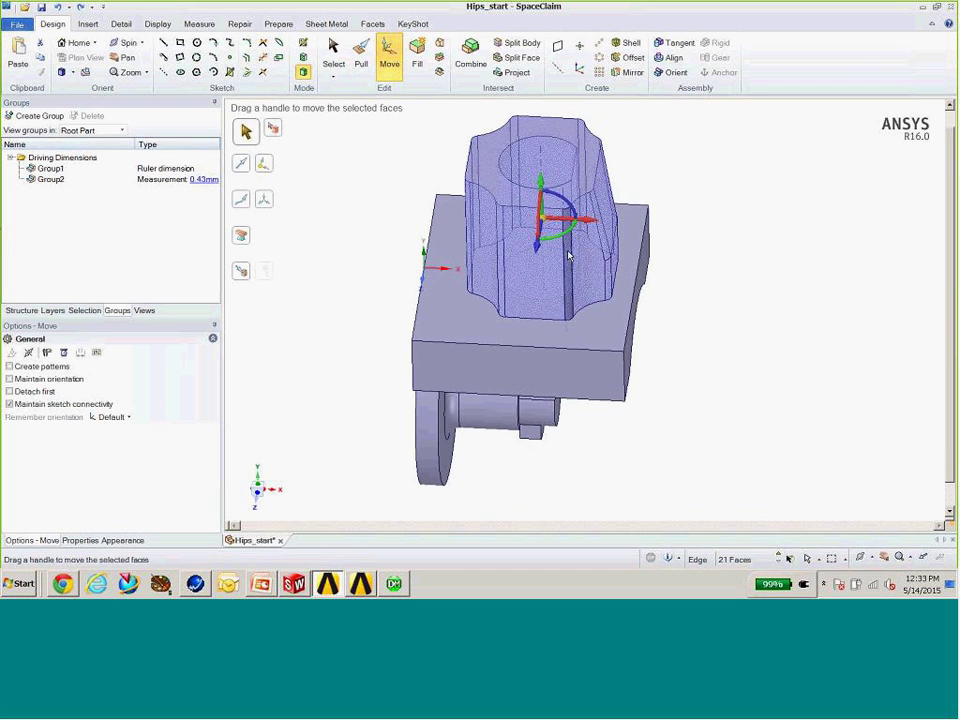
left_click_drag(573, 222, 577, 225)
middle_click_drag(467, 329, 497, 332)
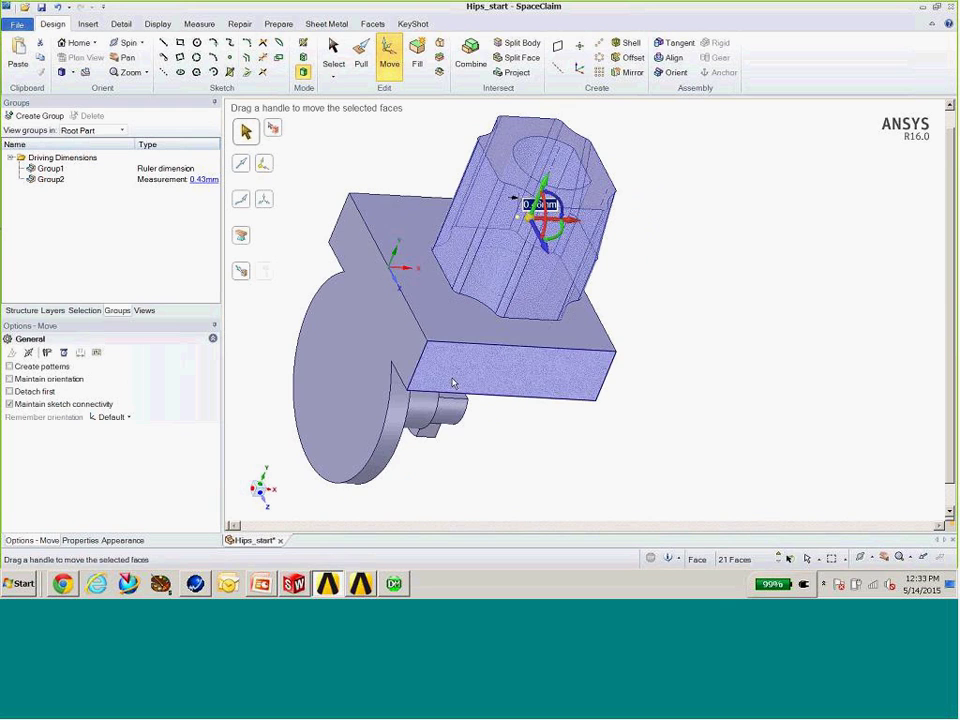
Measure the minimum distance between the upper boss's base edge and the plate's symmetry-side edge, and create a driving dimension group from it.
left_click(46, 354)
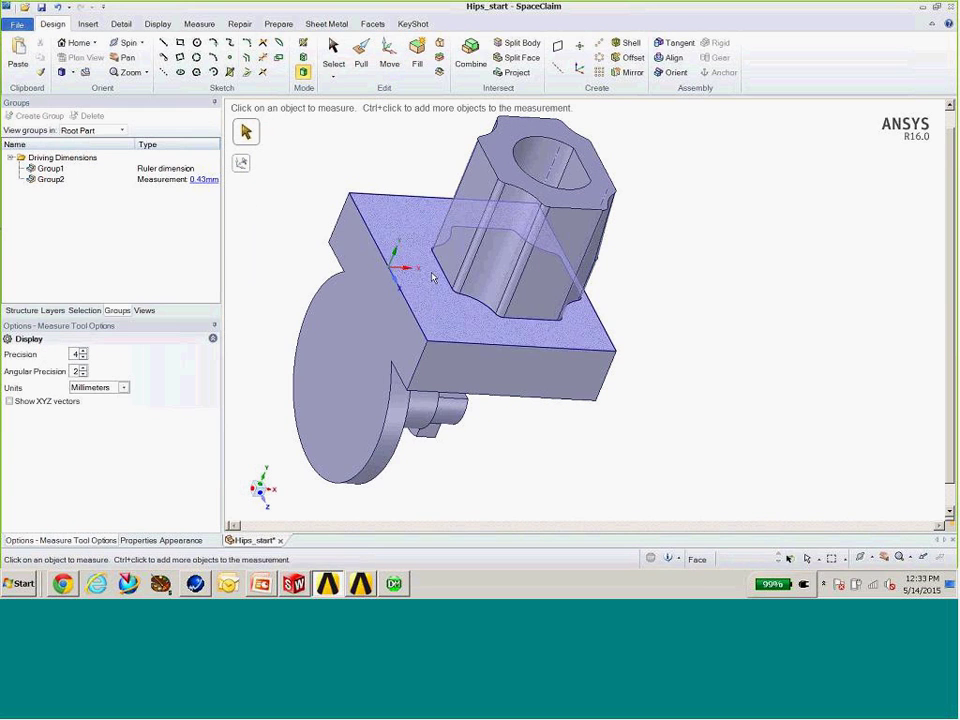
left_click(407, 301)
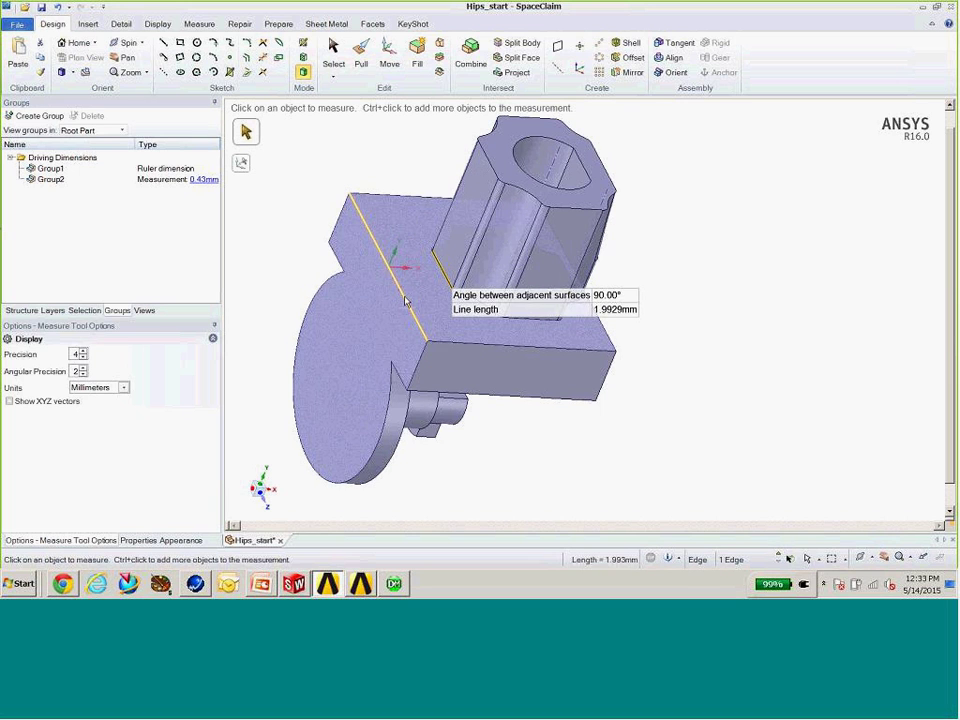
left_click(405, 301, "ctrl")
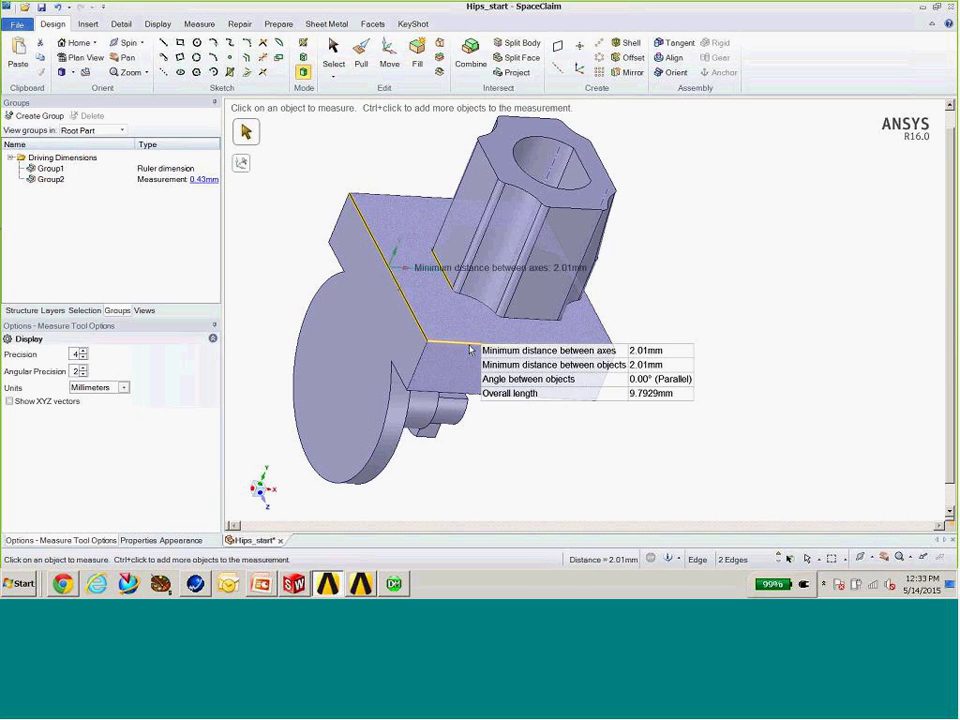
left_click(660, 371)
key("m")
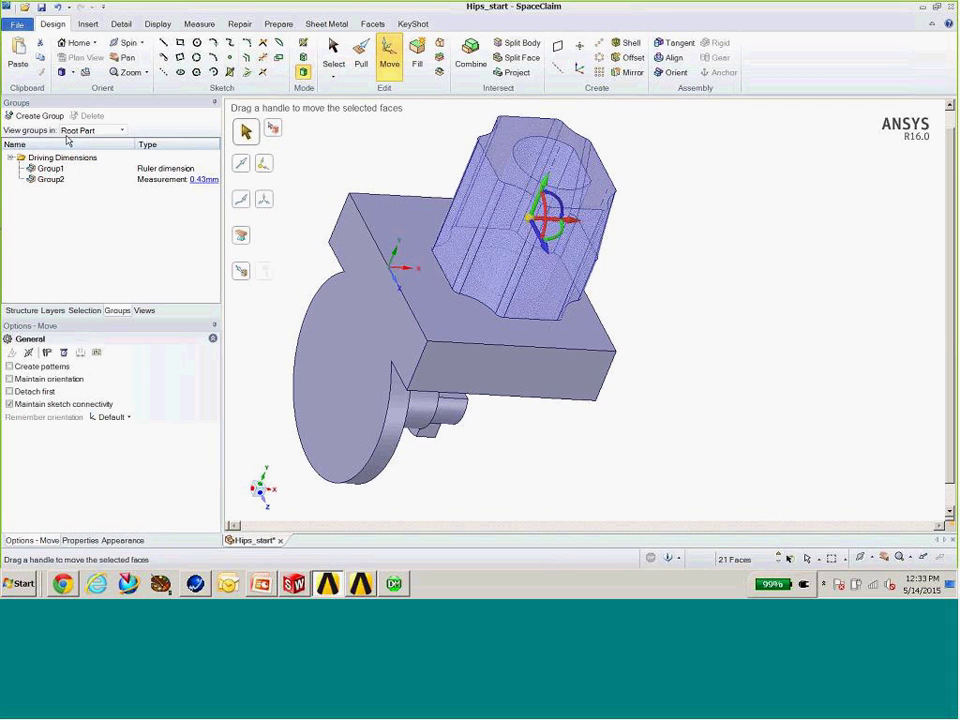
left_click(38, 116)
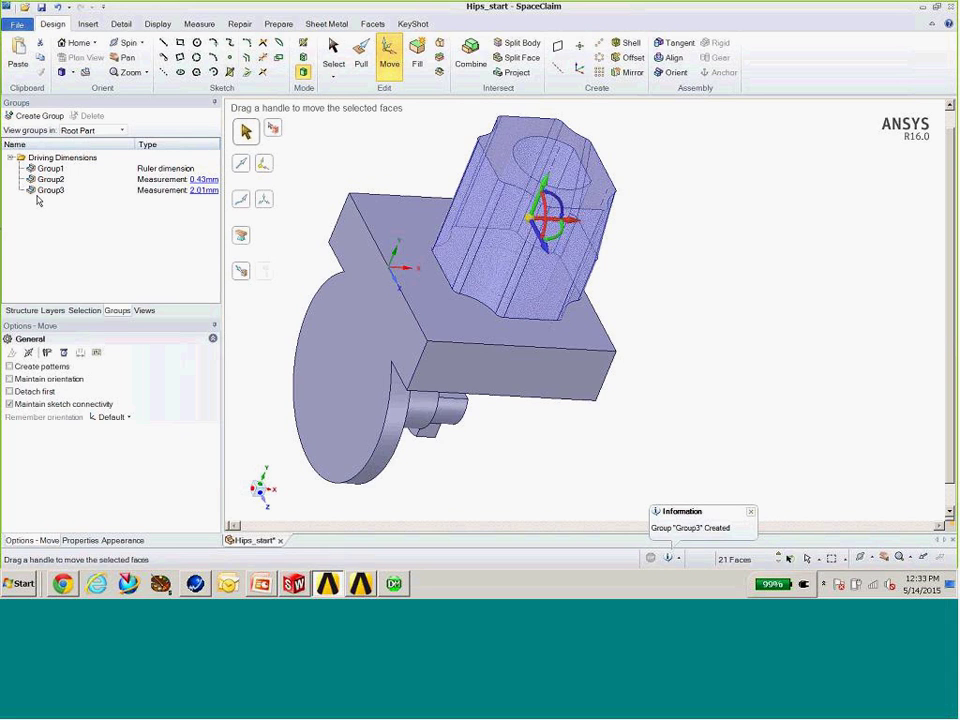
Pull the base plate's end face on the positive X side outward by 2.2 mm.
middle_click_drag(621, 363, 546, 336)
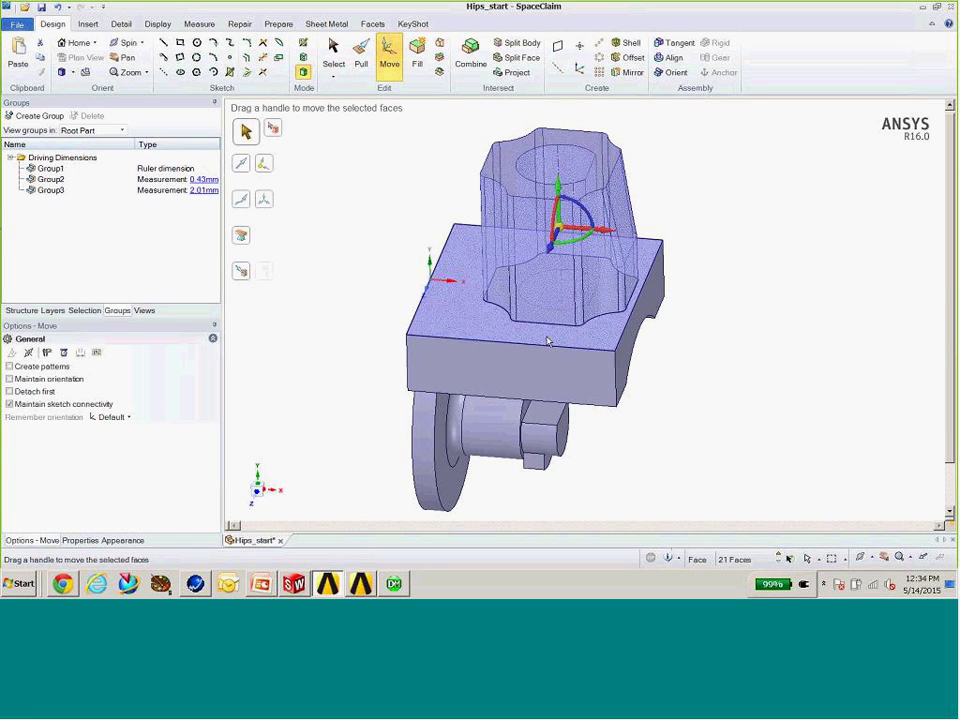
middle_click_drag(558, 332, 752, 281)
left_click(361, 48)
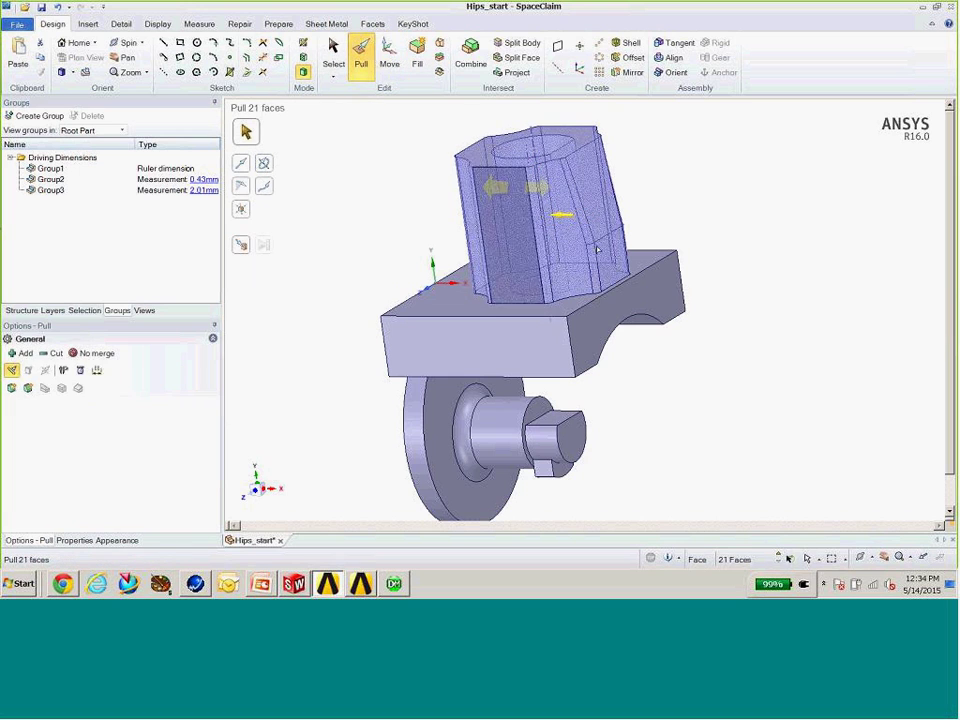
left_click(670, 305)
left_click_drag(702, 305, 738, 305)
middle_click_drag(738, 305, 620, 294)
middle_click_drag(689, 299, 712, 316)
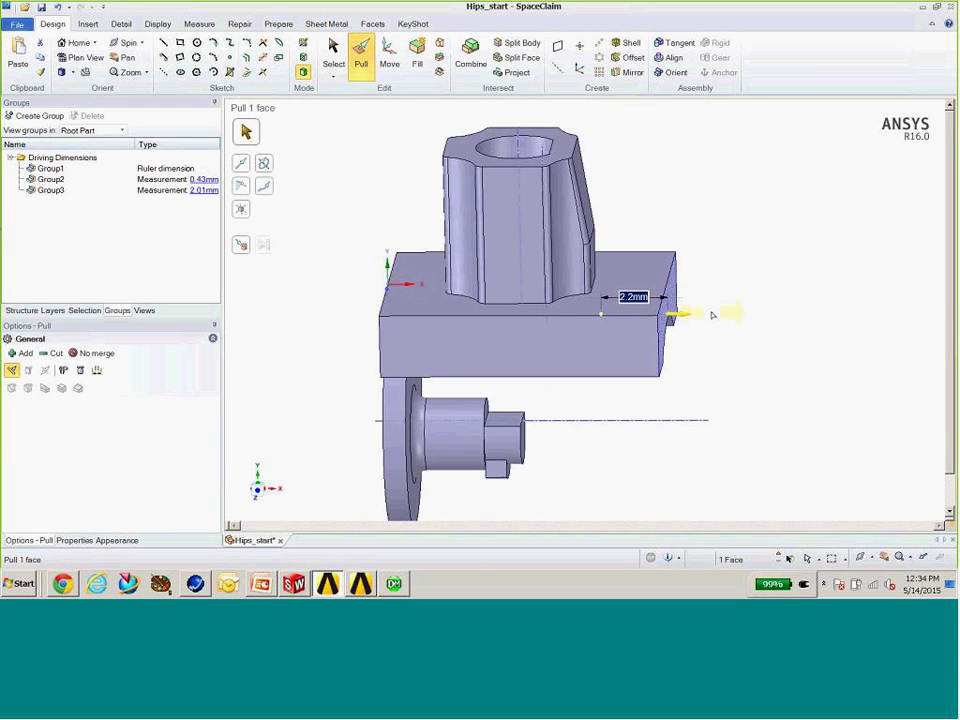
left_click(617, 367)
middle_click_drag(617, 367, 517, 300)
left_click(516, 301)
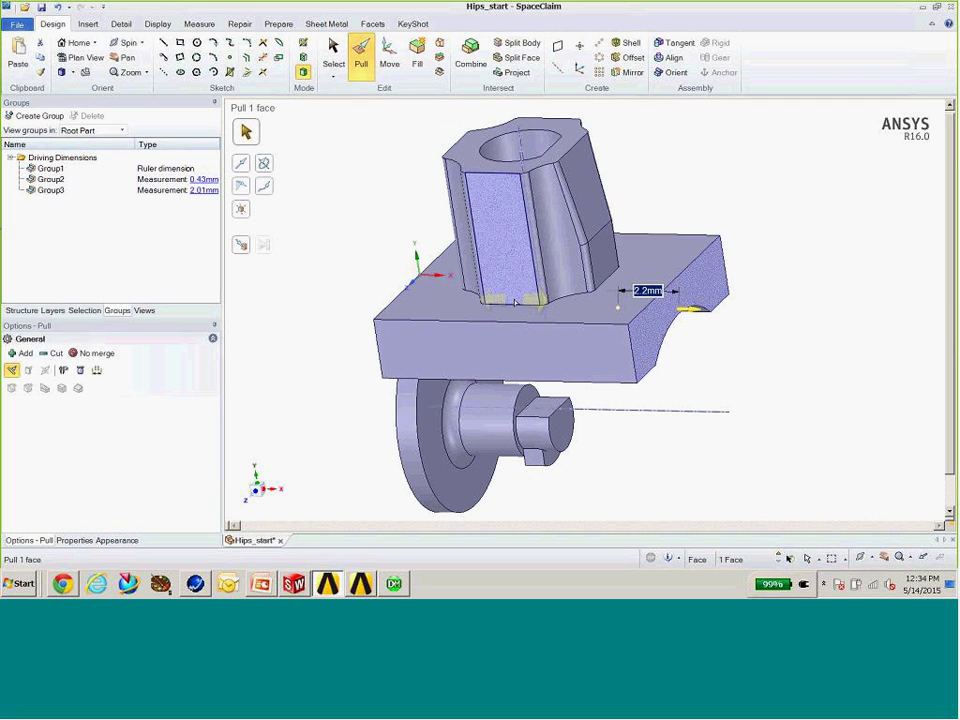
middle_click_drag(553, 278, 626, 257)
scroll(577, 382, "down", 4)
scroll(577, 382, "up", 5)
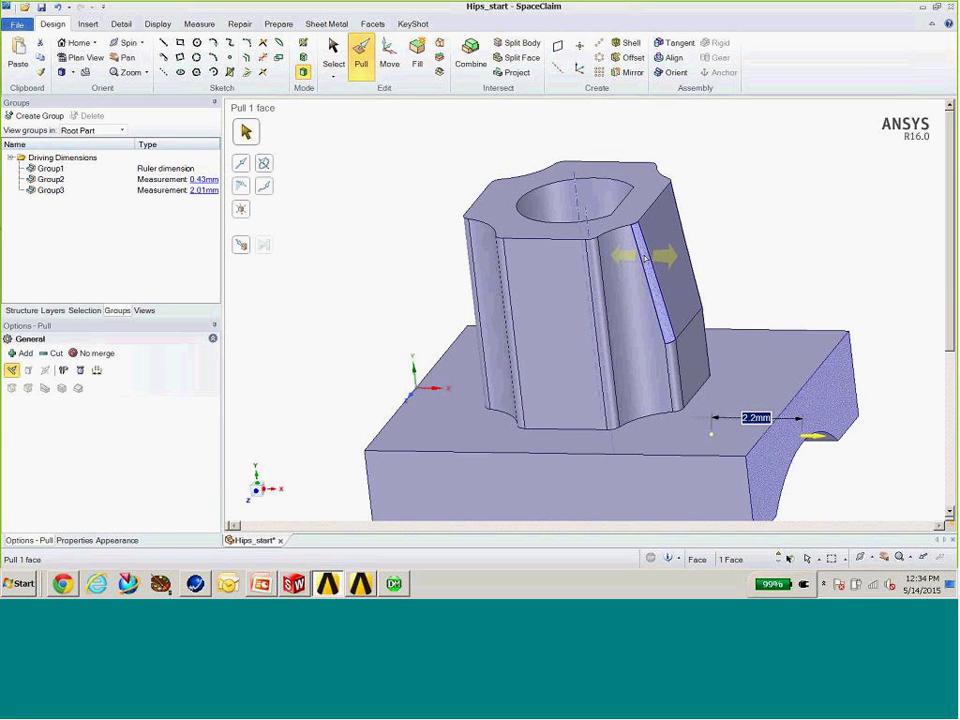
Select all rounds equal to 0.25 mm on the upper boss, try removing them with Fill, and undo the removal.
left_click(645, 258)
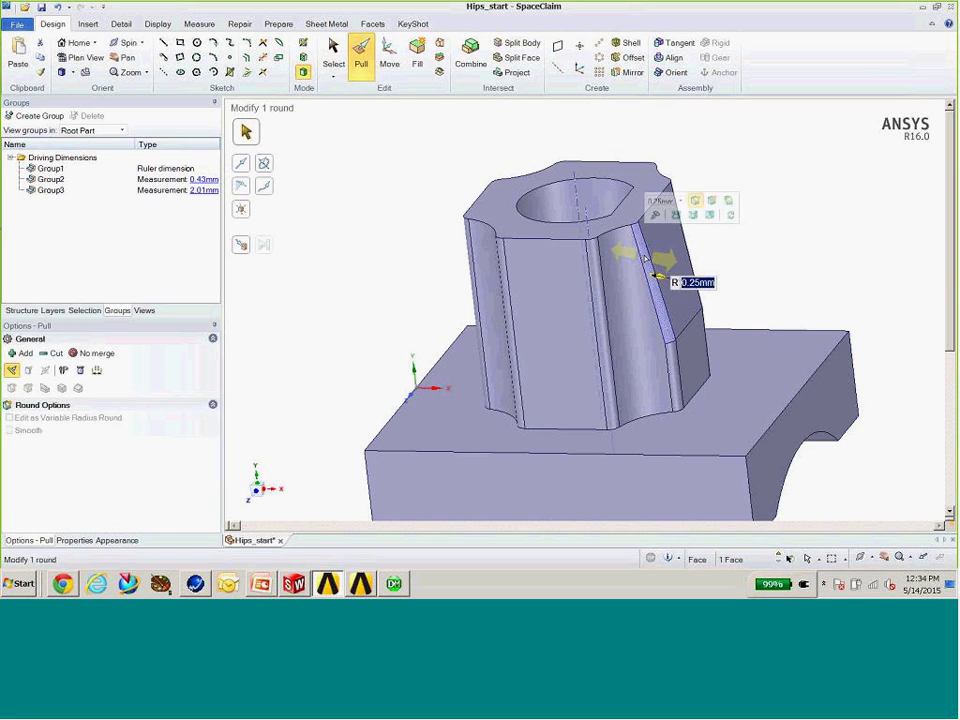
left_click(83, 313)
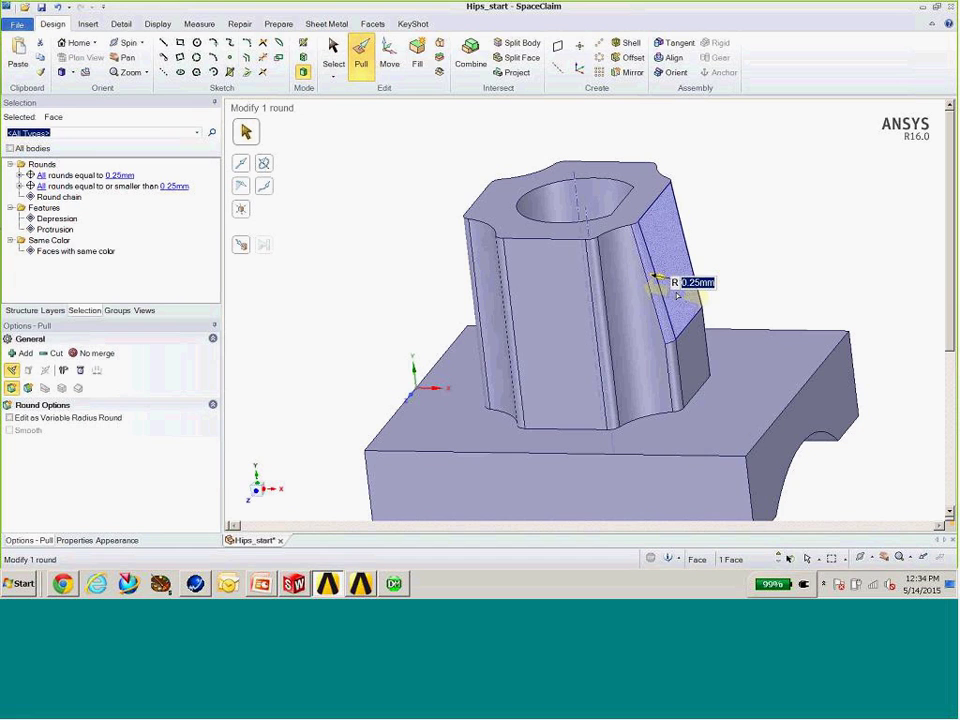
left_click(80, 180)
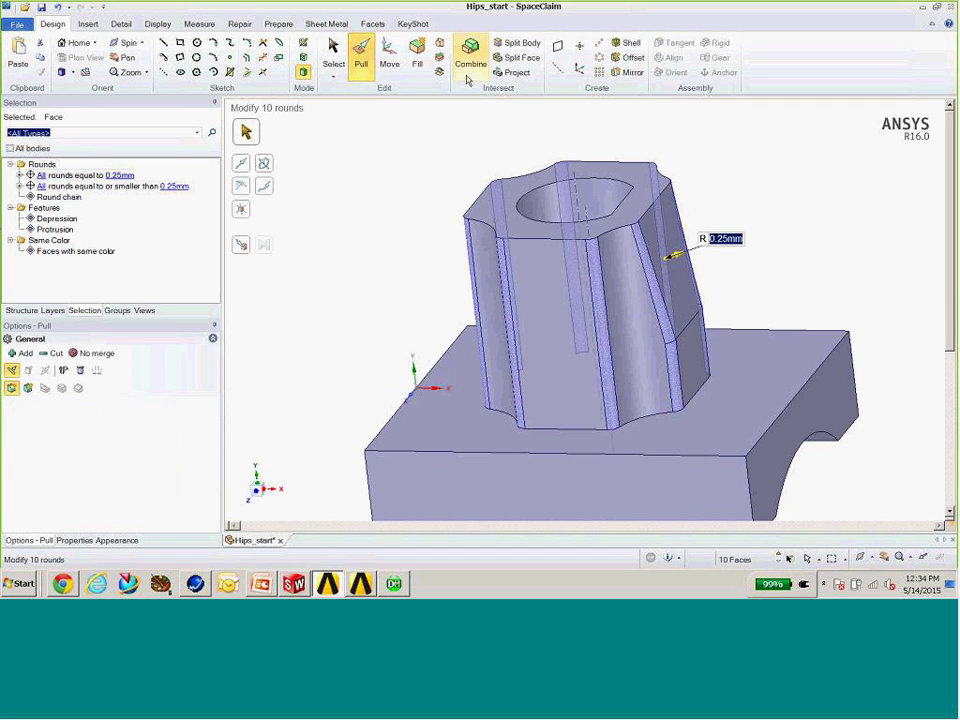
left_click(417, 76)
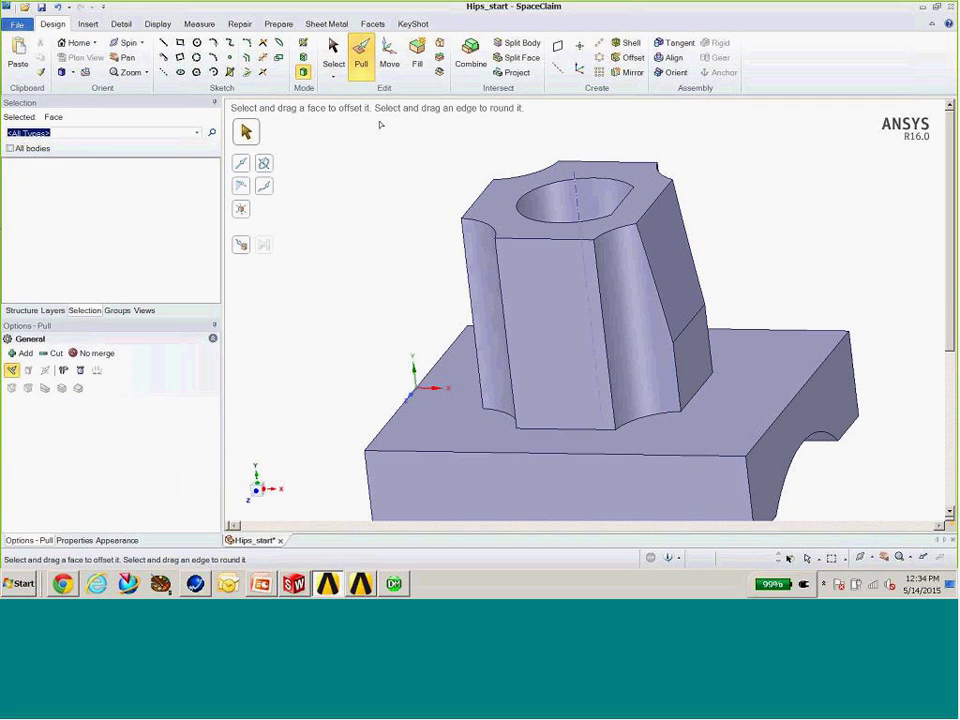
left_click(58, 8)
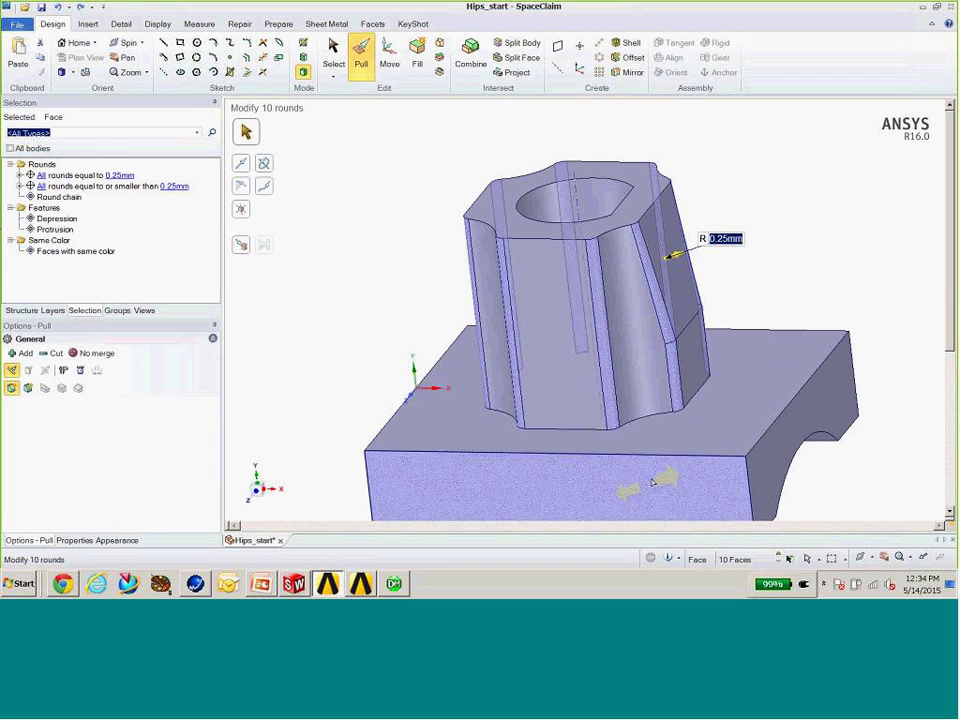
middle_click_drag(648, 449, 695, 461)
middle_click_drag(685, 463, 598, 314)
scroll(661, 400, "down", 4)
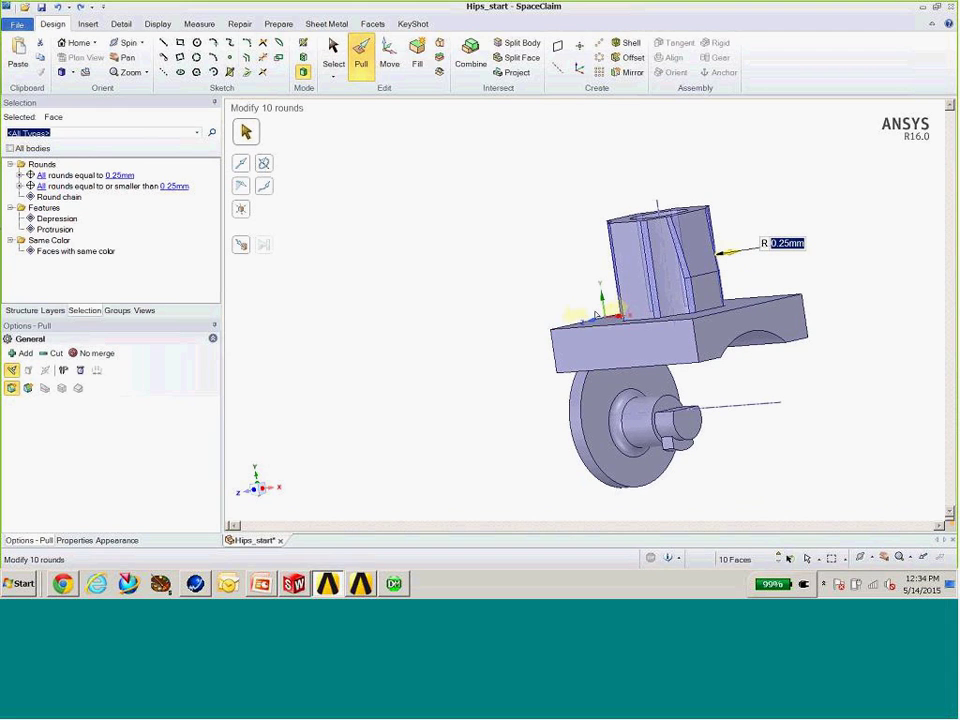